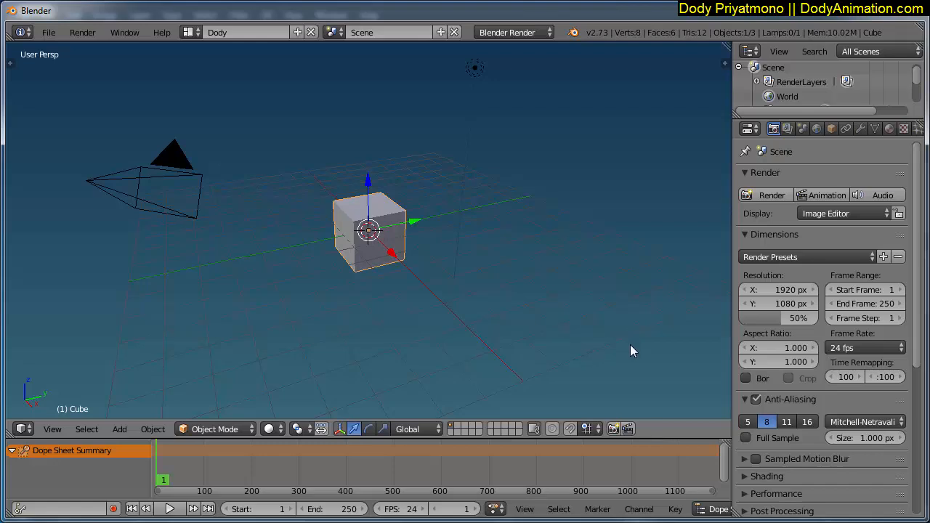
# Play the rendered animation latihan0001-0038.avi in the media player as a reference for the character, and minimise the player.
pyautogui.hotkey('ctrl', 'F11')
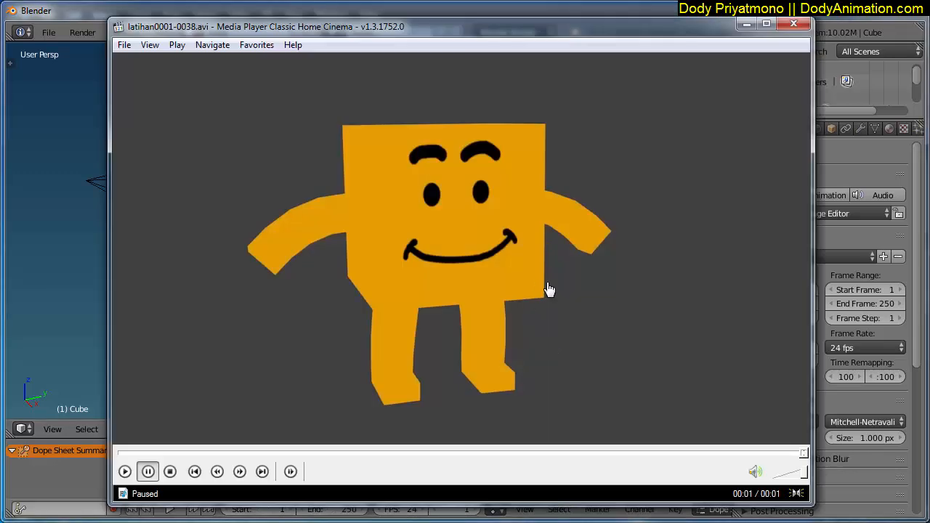
pyautogui.click(549, 289)
pyautogui.click(745, 25)
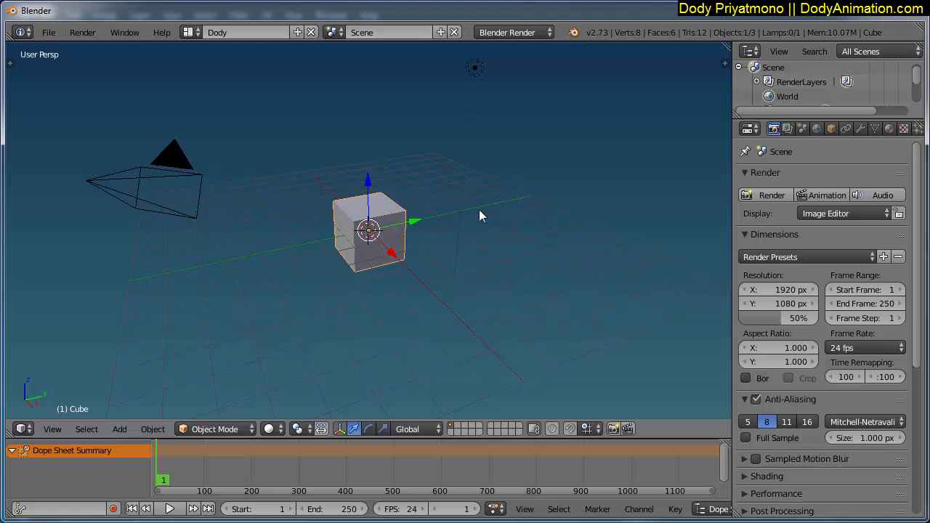
# Start the Screencast Keys display in the 3D view and hide the view's properties again.
pyautogui.moveTo(488, 234)
pyautogui.mouseDown(button='middle')
pyautogui.moveTo(405, 223)
pyautogui.moveTo(480, 225)
pyautogui.mouseUp(button='middle')
pyautogui.press('n')
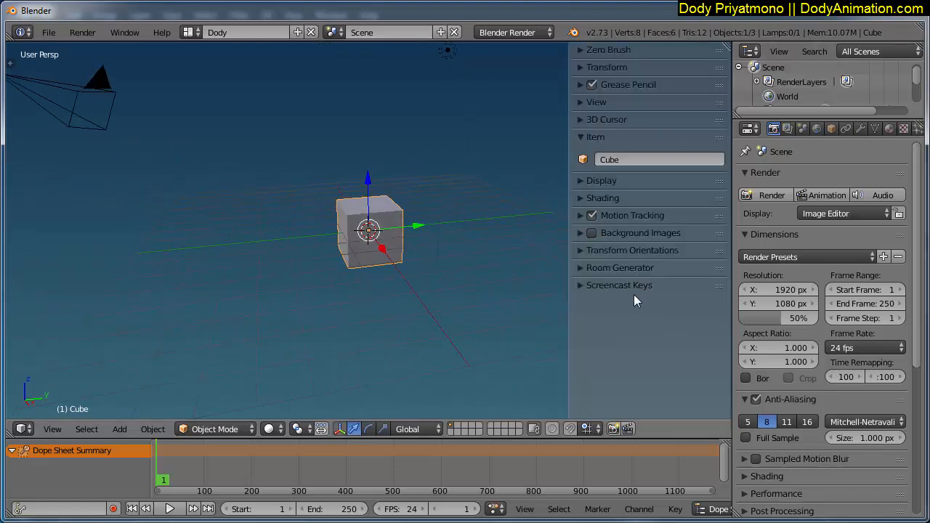
pyautogui.click(609, 286)
pyautogui.click(621, 306)
pyautogui.click(581, 285)
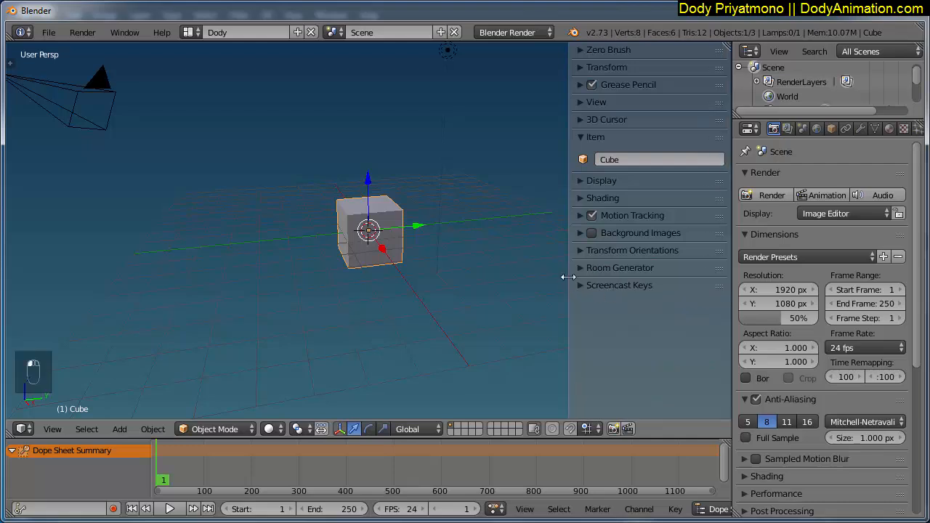
pyautogui.press('n')
# Move the cube straight up along the Z axis so that it floats above the grid.
pyautogui.scroll(3, 373, 275)
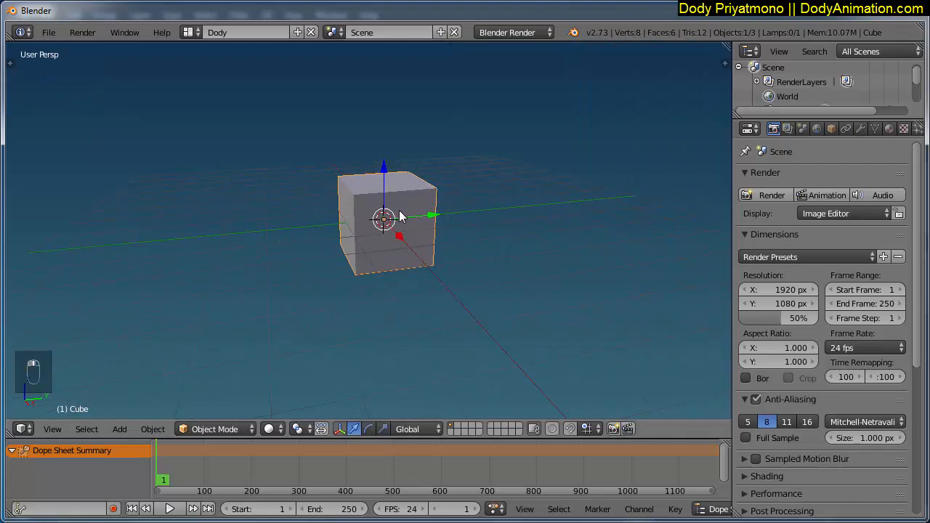
pyautogui.scroll(-3, 399, 217)
pyautogui.moveTo(380, 194); pyautogui.dragTo(380, 148)
pyautogui.moveTo(444, 178); pyautogui.dragTo(422, 156, button='middle')
pyautogui.scroll(3, 441, 139)
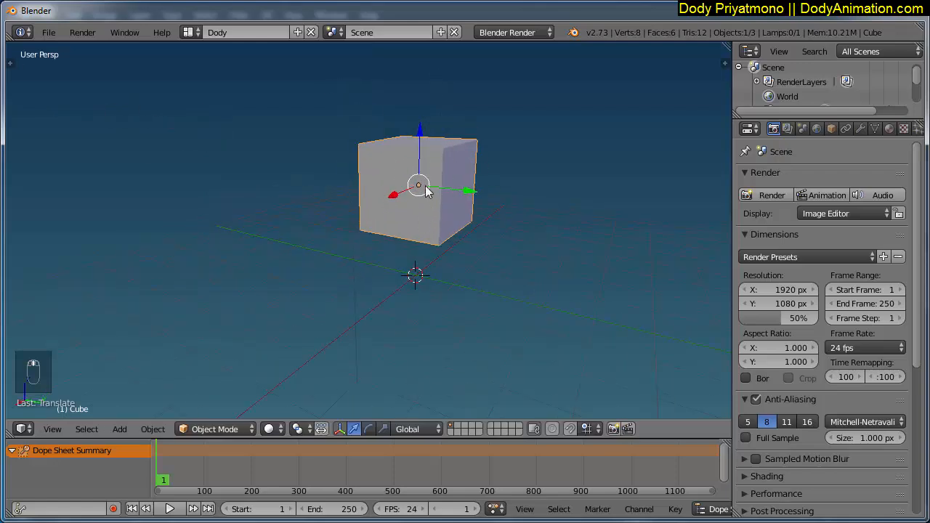
pyautogui.moveTo(465, 191); pyautogui.dragTo(437, 197, button='middle')
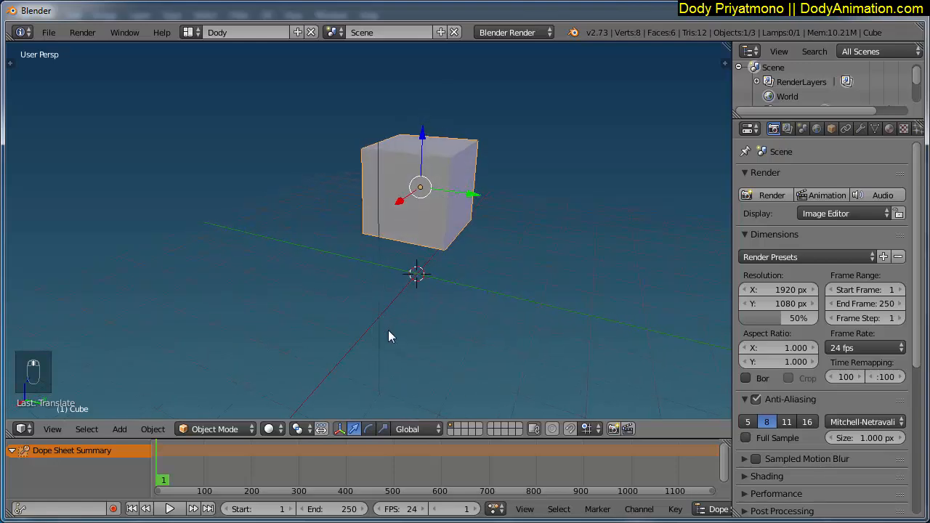
# Enter Edit Mode and add one centred vertical loop cut that splits the cube into two halves along Y.
pyautogui.click(239, 427)
pyautogui.click(211, 395)
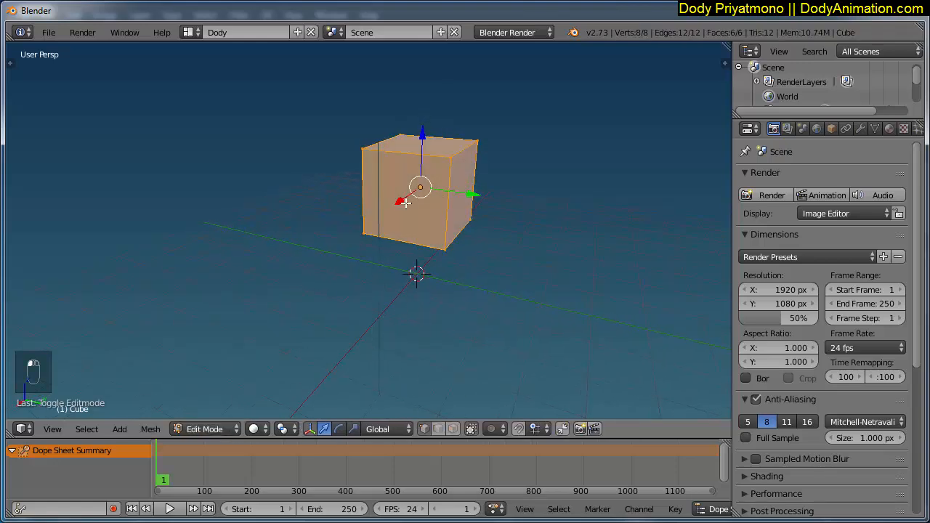
pyautogui.hotkey('ctrl', 'r')
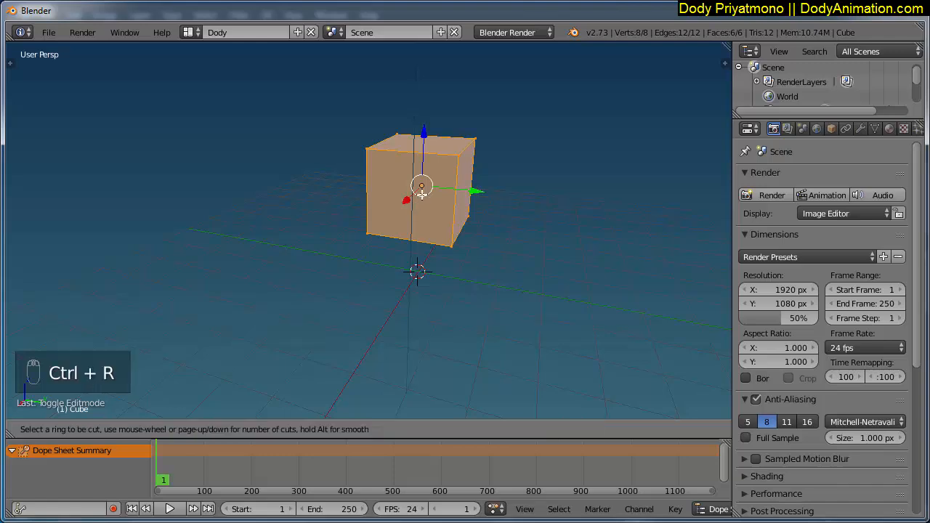
pyautogui.click(416, 154)
pyautogui.rightClick(417, 154)
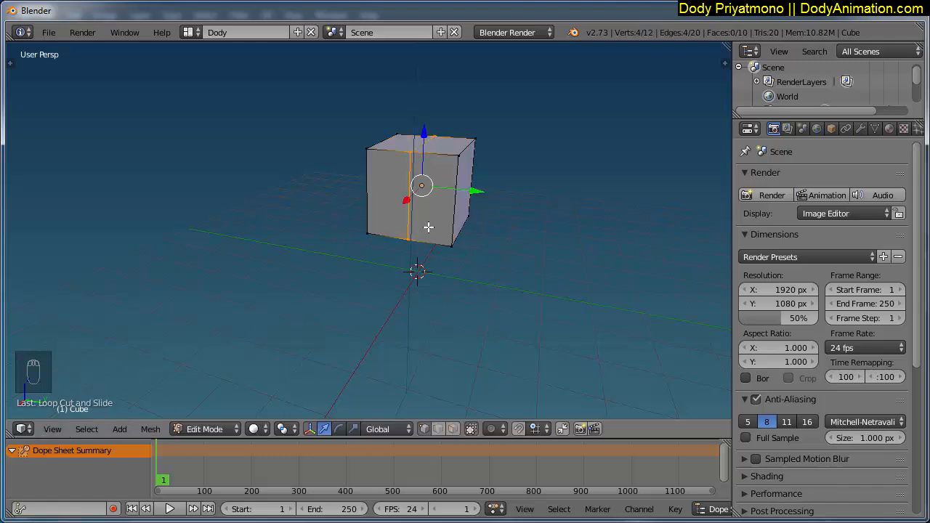
# Set the 3D view to the right orthographic view with Wireframe shading.
pyautogui.moveTo(429, 227); pyautogui.dragTo(465, 216, button='middle')
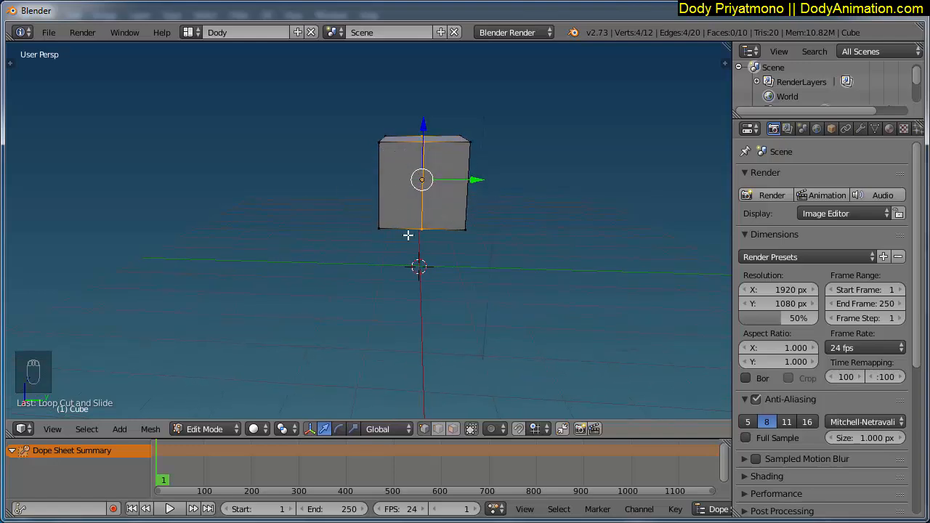
pyautogui.click(60, 429)
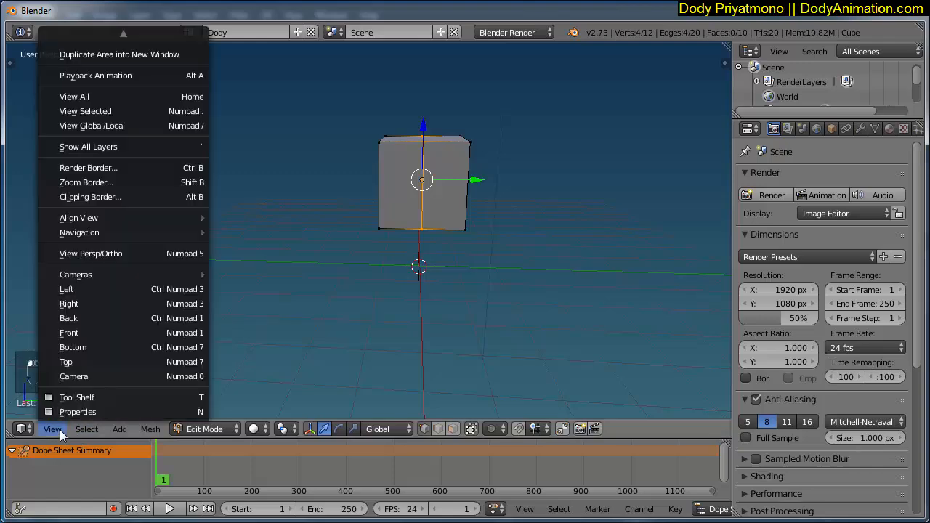
pyautogui.click(71, 333)
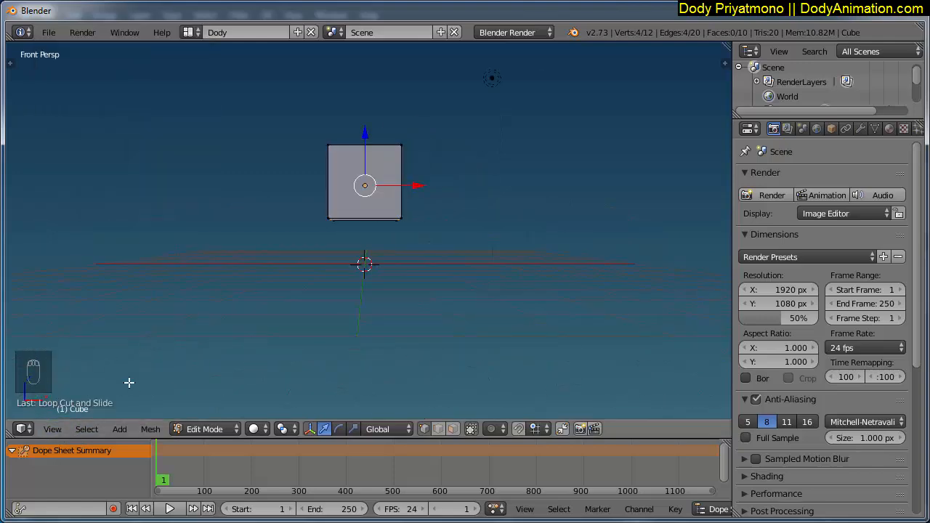
pyautogui.click(58, 430)
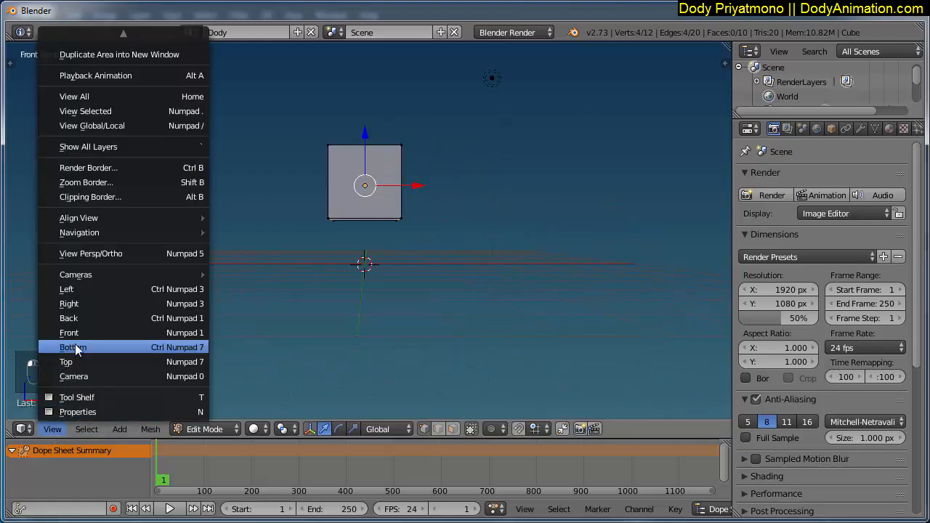
pyautogui.click(78, 301)
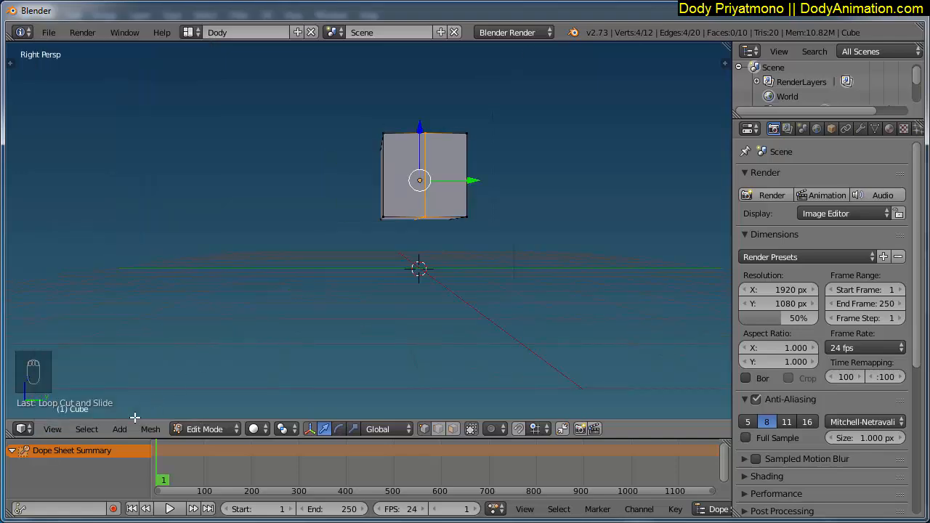
pyautogui.click(52, 430)
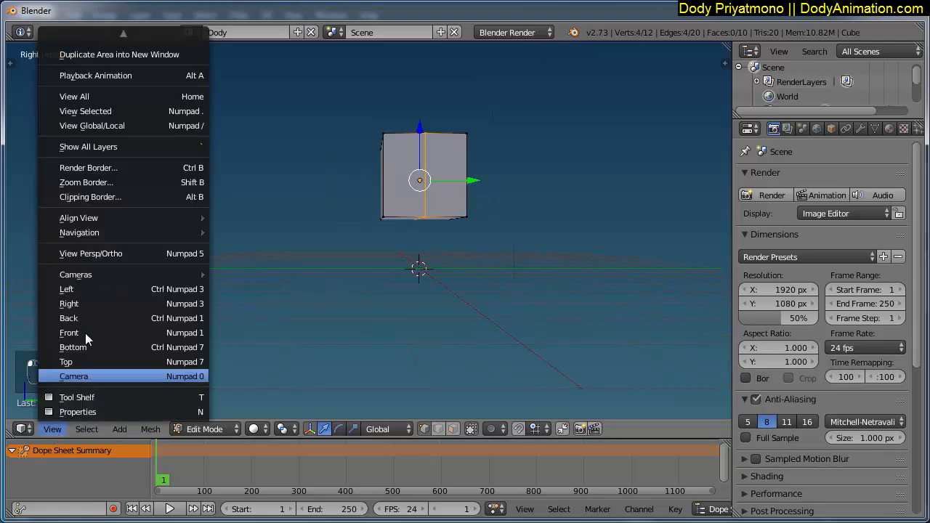
pyautogui.click(112, 253)
pyautogui.scroll(3, 380, 239)
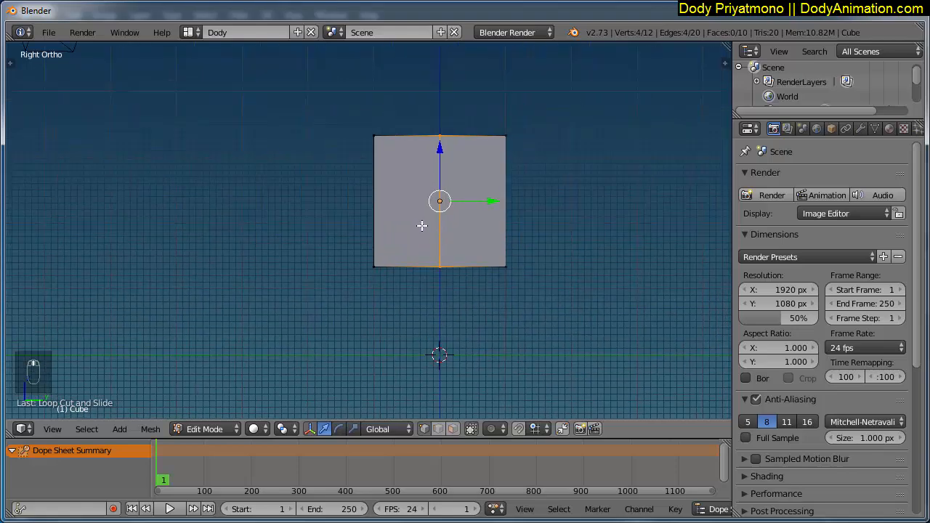
pyautogui.click(253, 429)
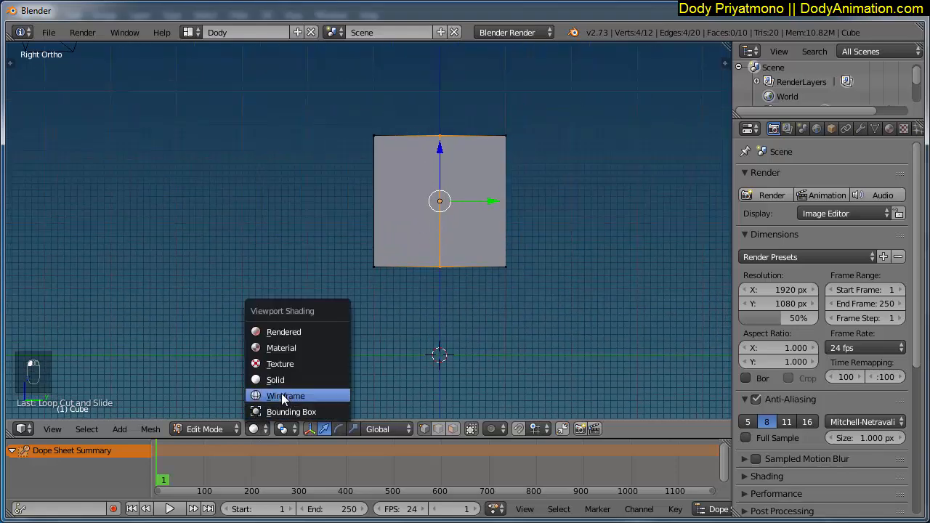
pyautogui.click(282, 396)
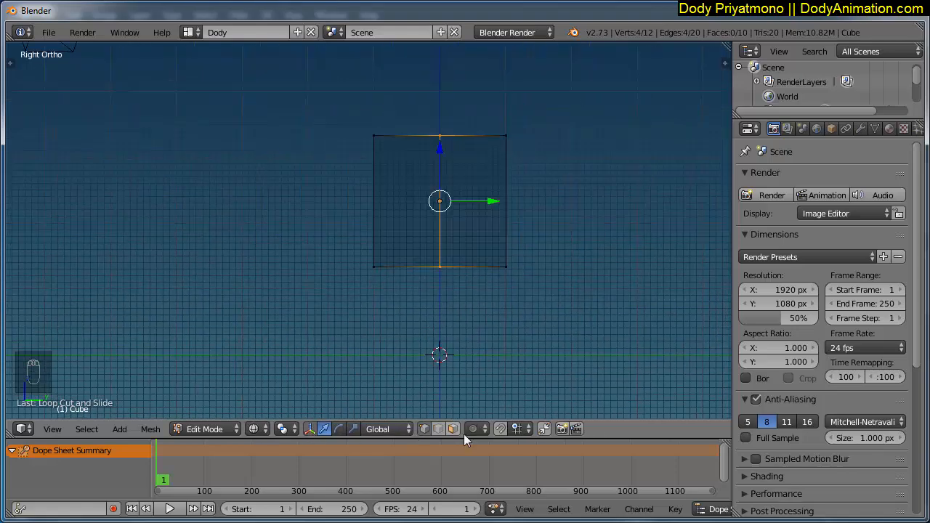
# Deselect everything, border-select the cube's half on the negative Y side in face select mode, and delete its faces.
pyautogui.press('a')
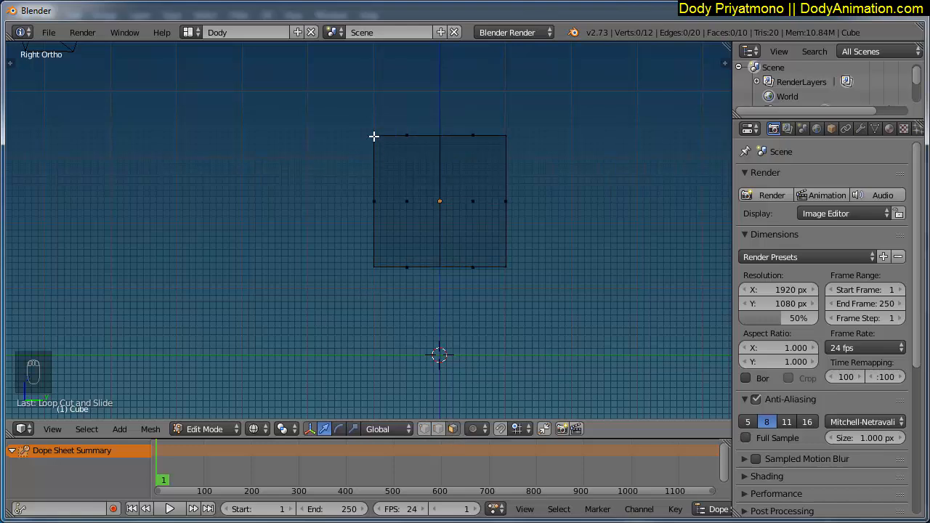
pyautogui.click(88, 429)
pyautogui.click(115, 411)
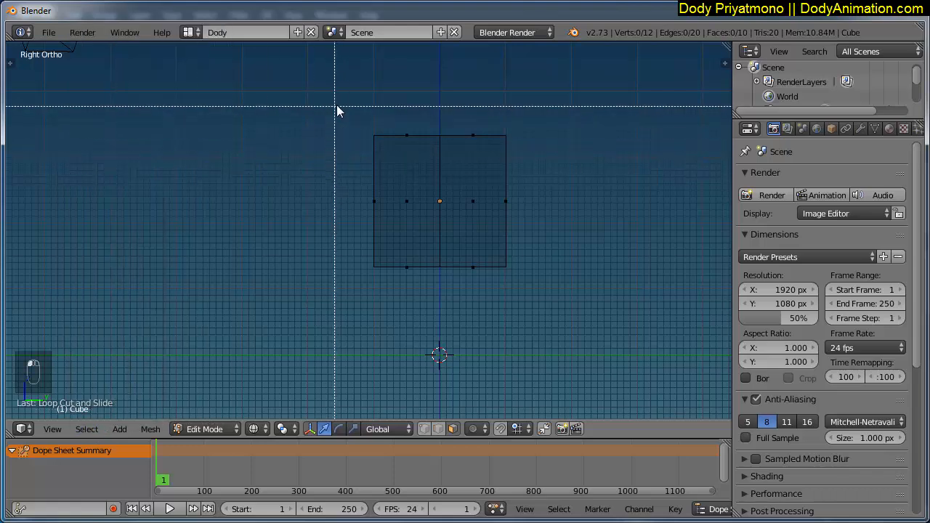
pyautogui.moveTo(337, 106); pyautogui.dragTo(439, 285)
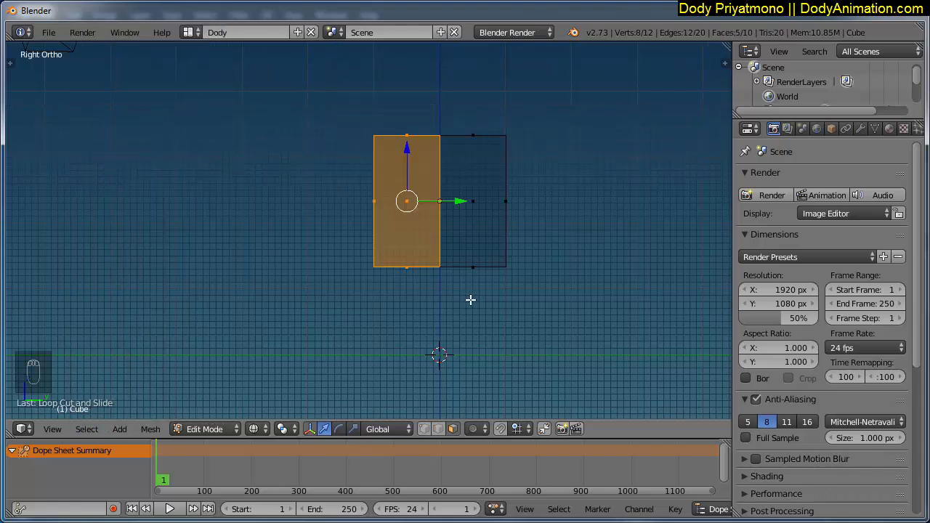
pyautogui.press('x')
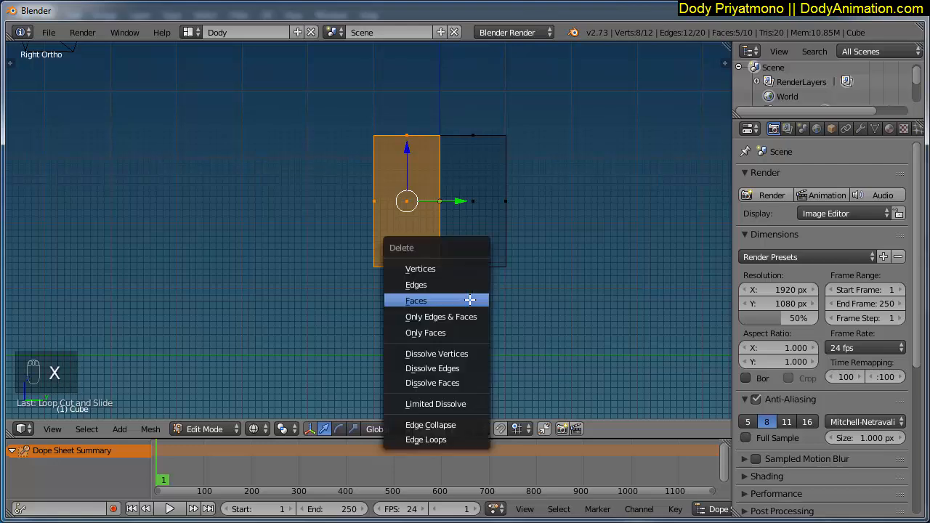
pyautogui.click(418, 301)
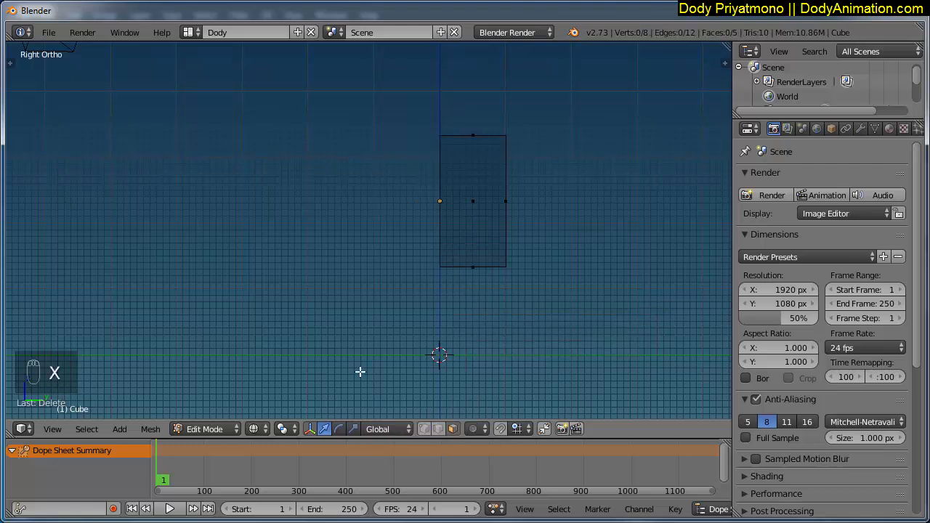
# Return the 3D view to perspective with Solid shading and inspect the open half cube from several angles.
pyautogui.click(58, 431)
pyautogui.click(100, 251)
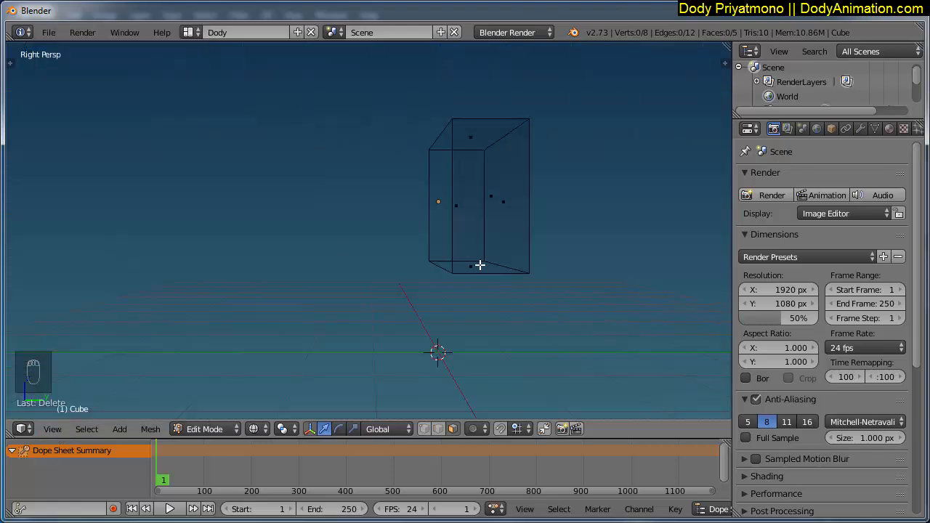
pyautogui.click(256, 428)
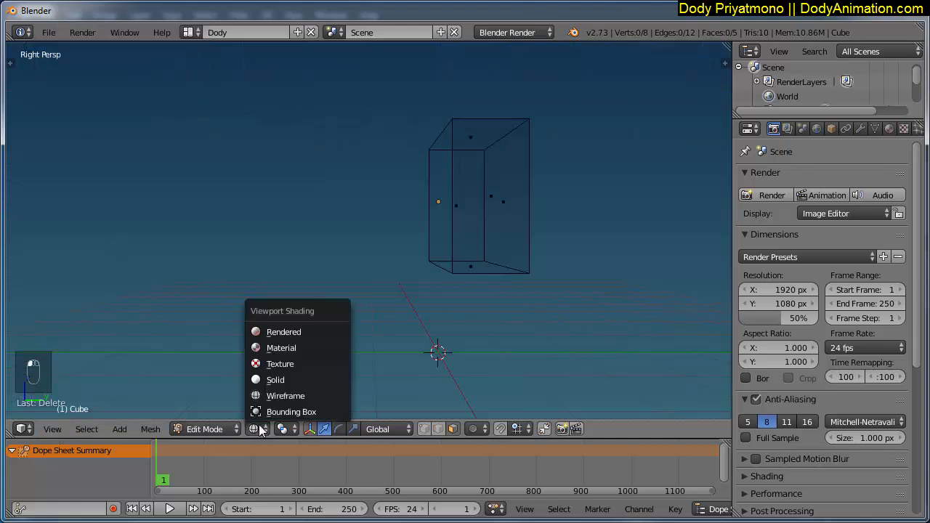
pyautogui.click(277, 380)
pyautogui.moveTo(480, 259)
pyautogui.mouseDown(button='middle')
pyautogui.moveTo(484, 293)
pyautogui.moveTo(496, 257)
pyautogui.moveTo(486, 291)
pyautogui.moveTo(567, 272)
pyautogui.moveTo(551, 280)
pyautogui.mouseUp(button='middle')
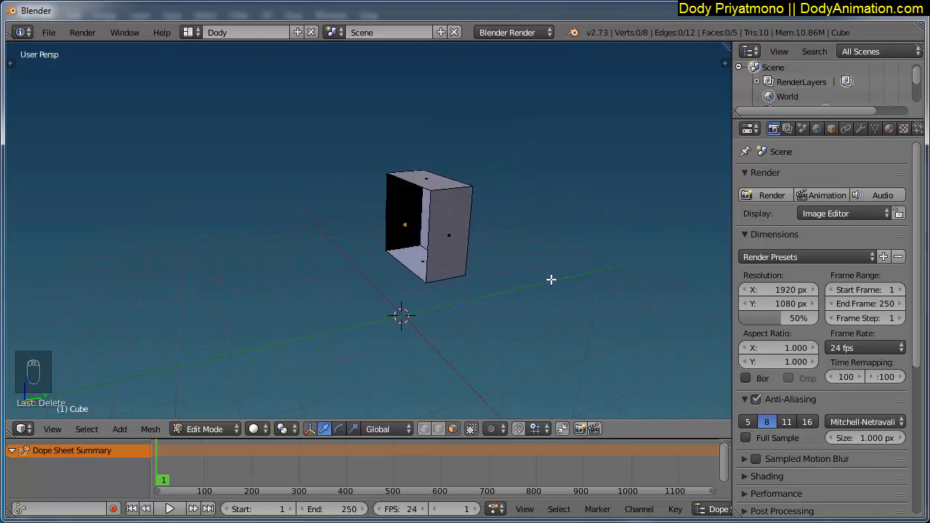
pyautogui.moveTo(425, 217); pyautogui.dragTo(474, 212, button='middle')
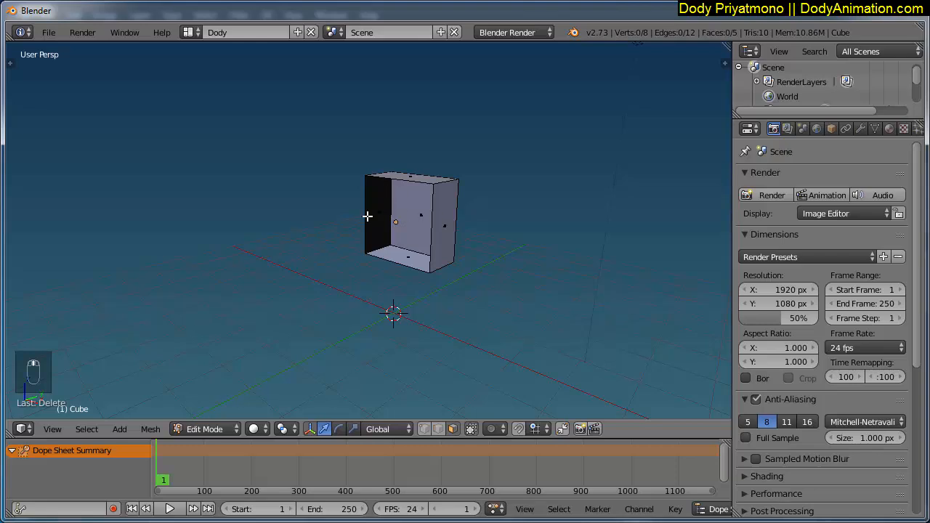
pyautogui.moveTo(368, 216); pyautogui.dragTo(440, 231, button='middle')
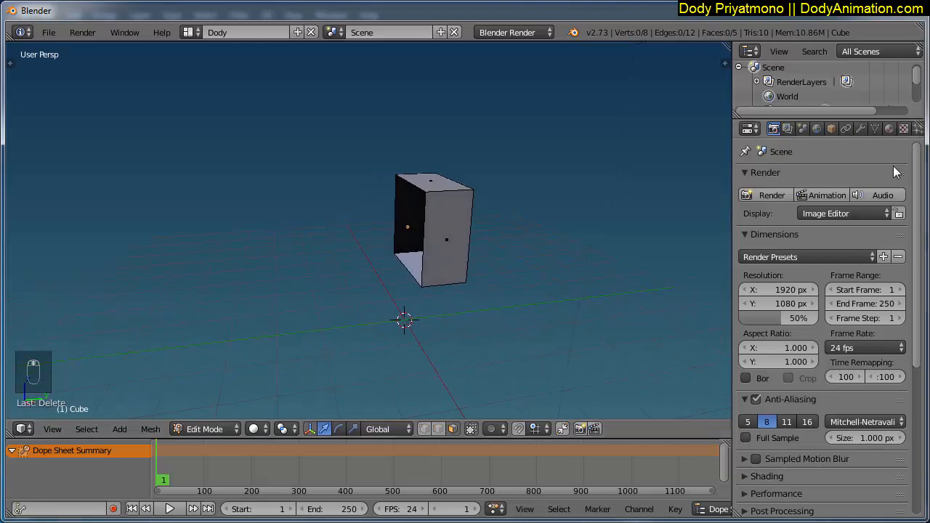
# Add a Mirror modifier to the half cube, mirroring only across the Y axis with X disabled.
pyautogui.click(862, 129)
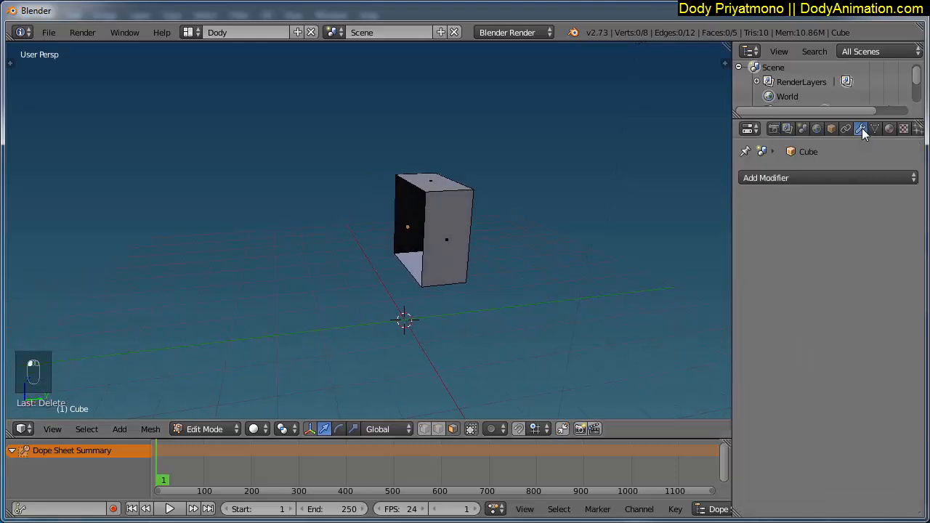
pyautogui.click(768, 180)
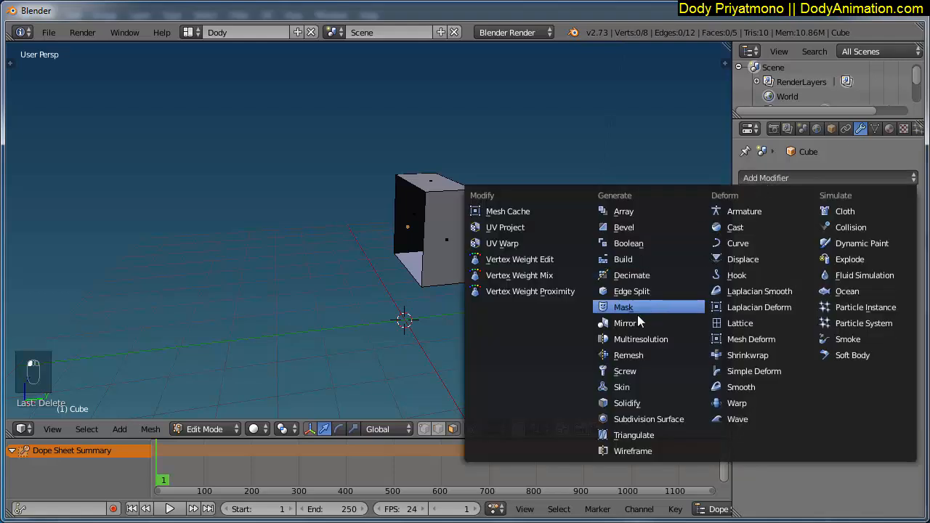
pyautogui.click(622, 325)
pyautogui.moveTo(515, 301); pyautogui.dragTo(432, 315, button='middle')
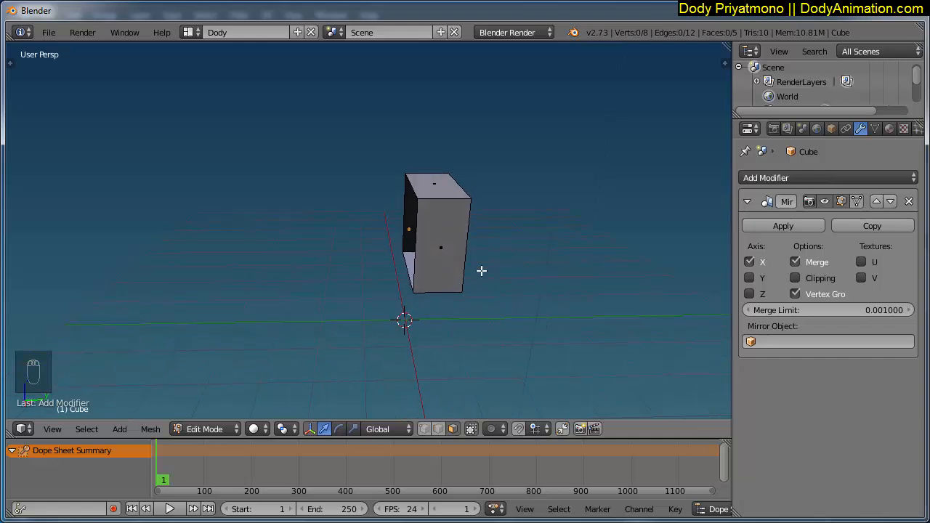
pyautogui.click(750, 278)
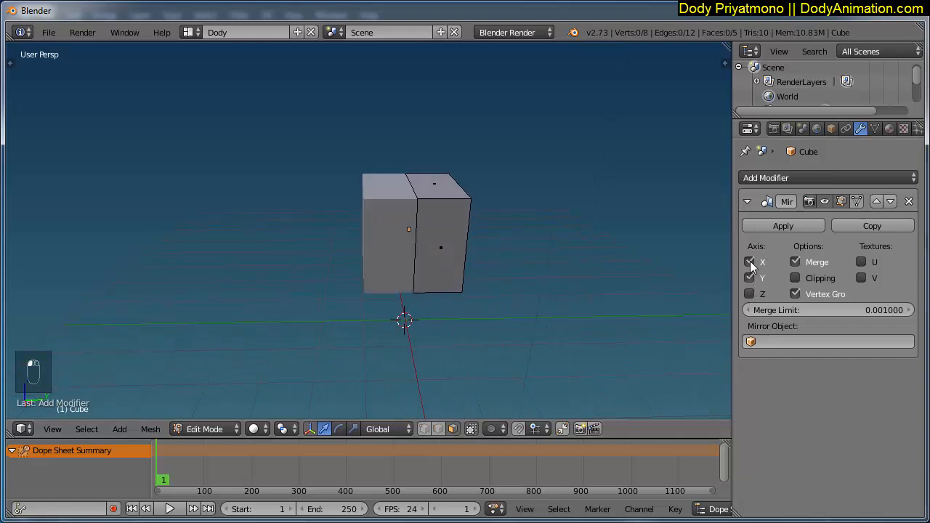
pyautogui.click(750, 261)
pyautogui.moveTo(723, 270); pyautogui.dragTo(409, 253, button='middle')
# Extrude the outer +Y side face of the half cube in place and scale it down into a small central arm-base face.
pyautogui.rightClick(414, 260)
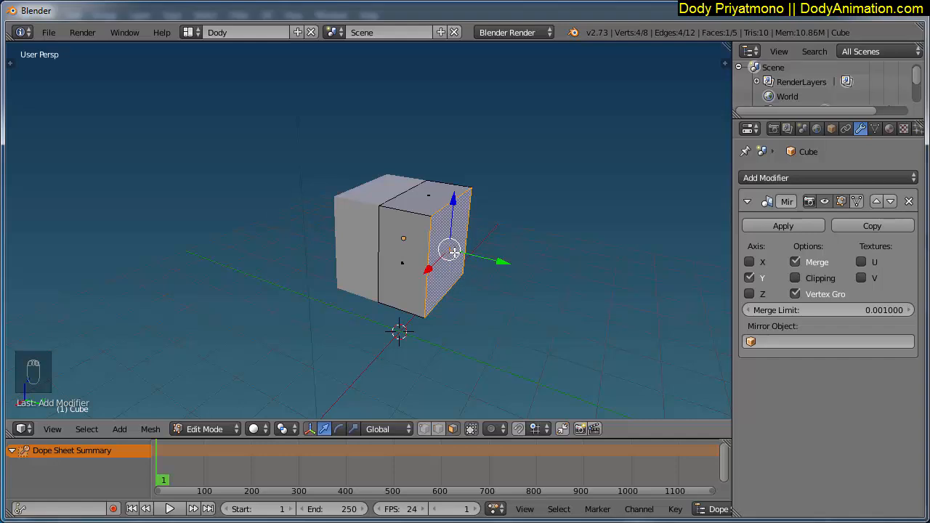
pyautogui.scroll(1, 453, 251)
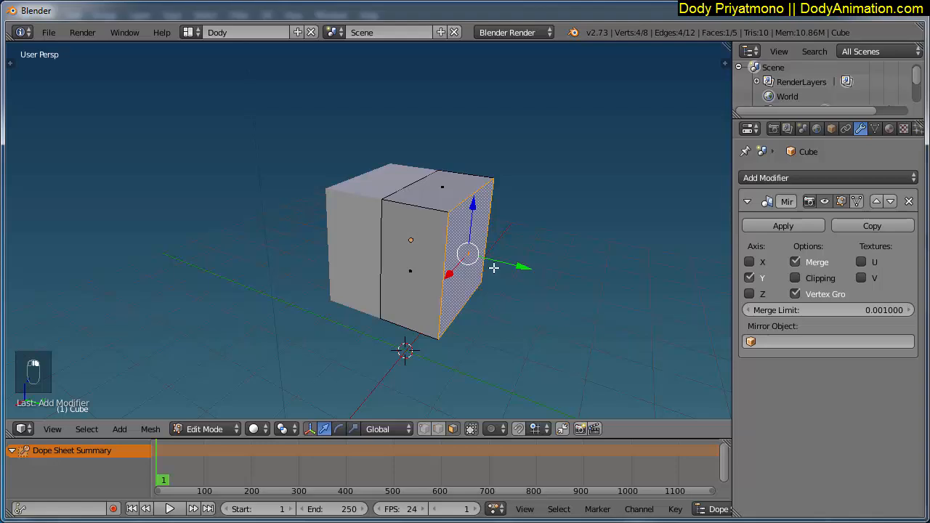
pyautogui.keyDown('shift'); pyautogui.moveTo(493, 267); pyautogui.dragTo(439, 255, button='middle'); pyautogui.keyUp('shift')
pyautogui.press('e')
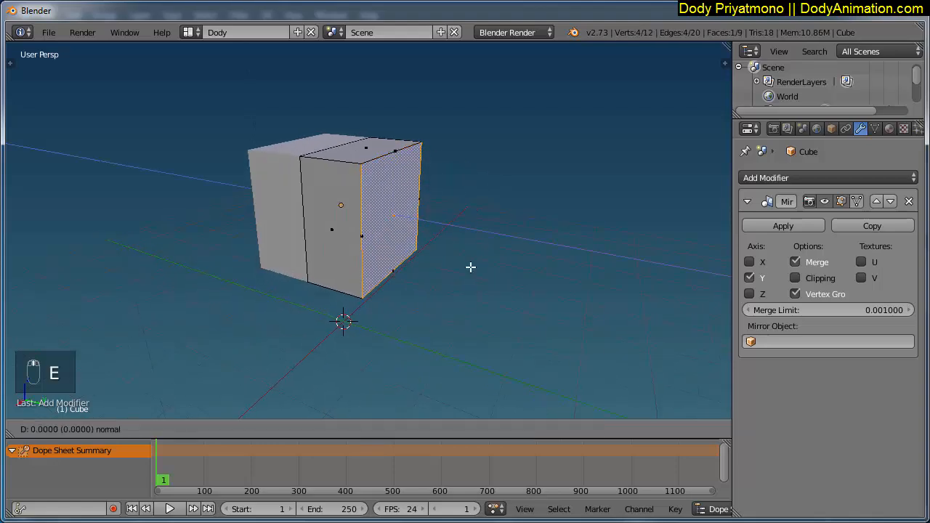
pyautogui.click(471, 268)
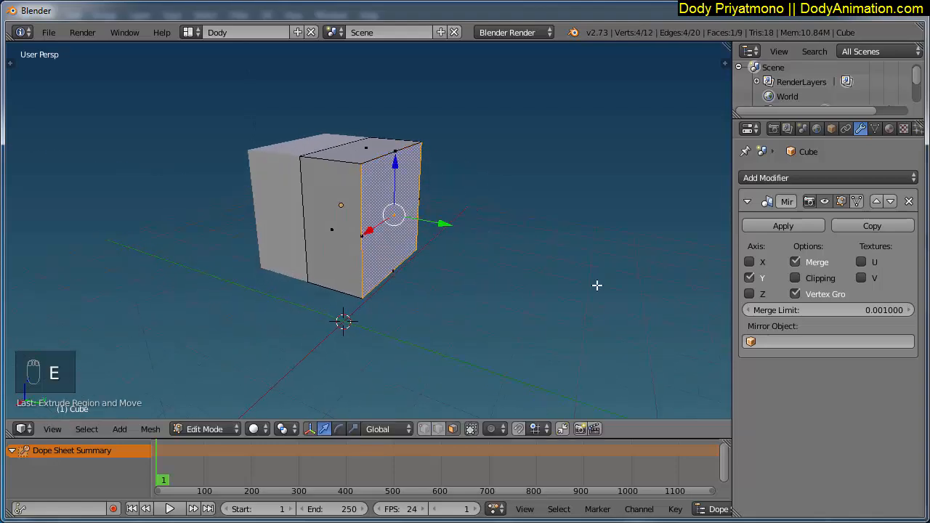
pyautogui.press('s')
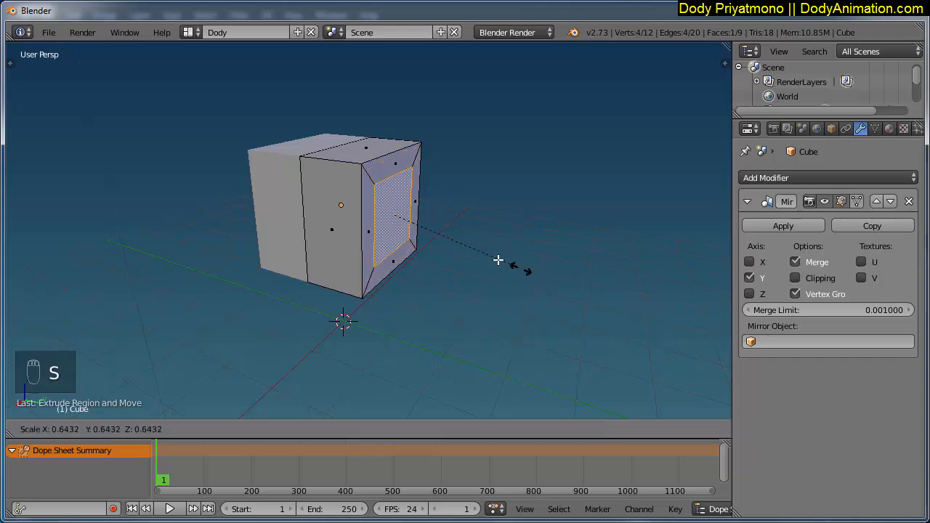
pyautogui.click(460, 245)
pyautogui.moveTo(457, 243); pyautogui.dragTo(393, 210, button='middle')
pyautogui.moveTo(428, 264); pyautogui.dragTo(471, 266, button='middle')
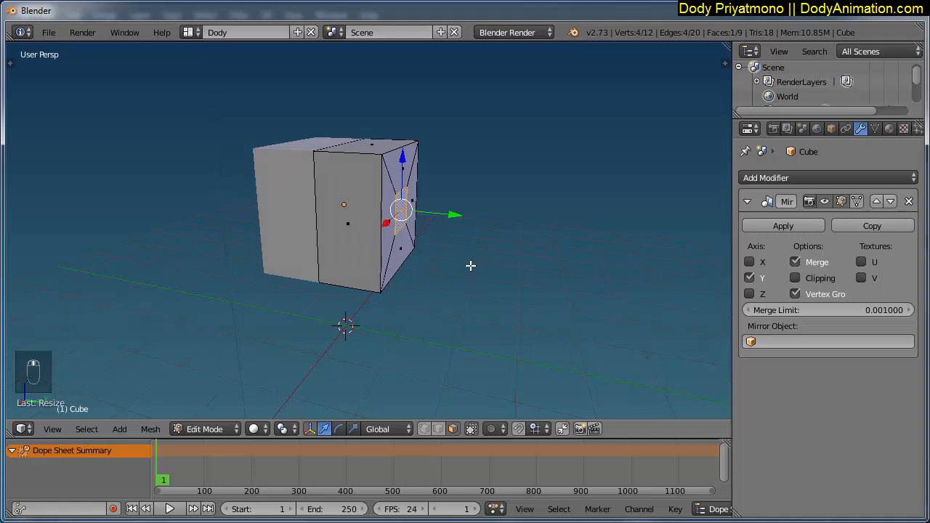
# Extrude the small side face into a short shoulder stub, adjusting its length along Y, and scale down its end face.
pyautogui.press('e')
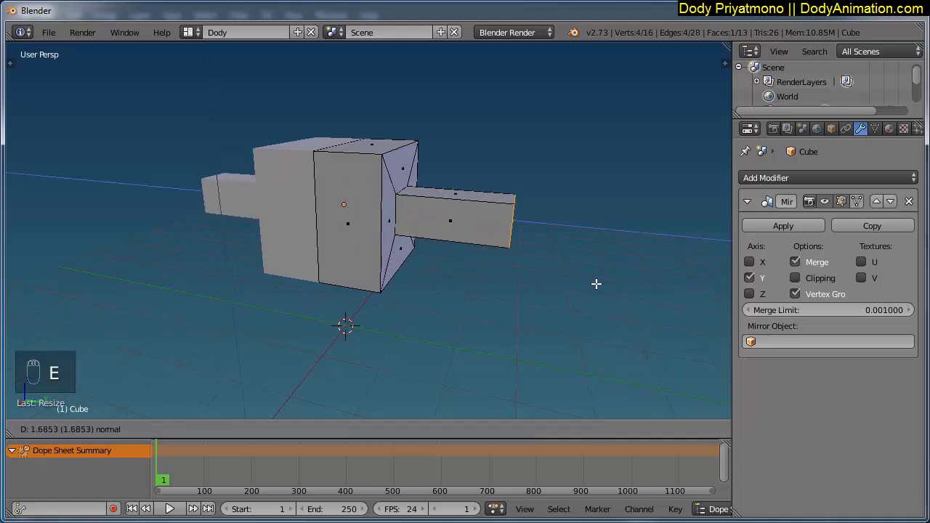
pyautogui.click(603, 284)
pyautogui.moveTo(574, 272); pyautogui.dragTo(567, 233, button='middle')
pyautogui.press('g')
pyautogui.press('y')
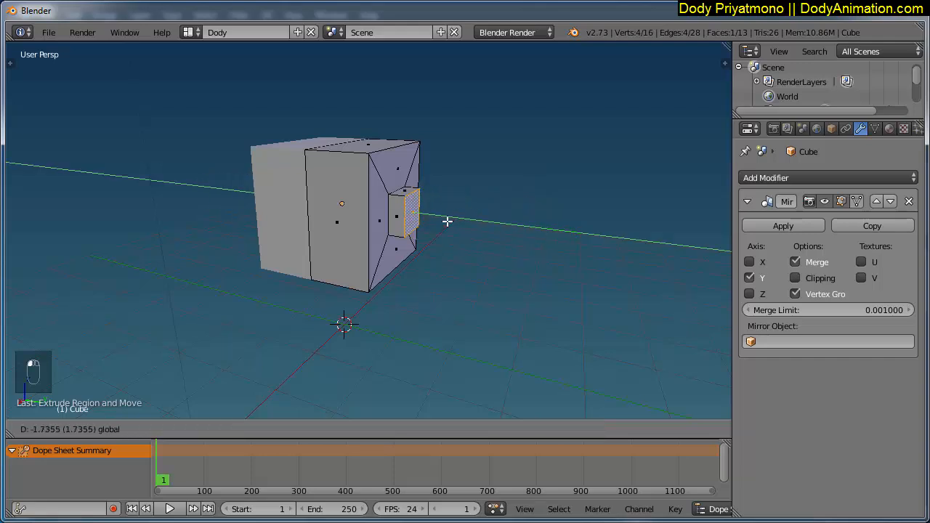
pyautogui.click(446, 220)
pyautogui.press('s')
pyautogui.click(469, 264)
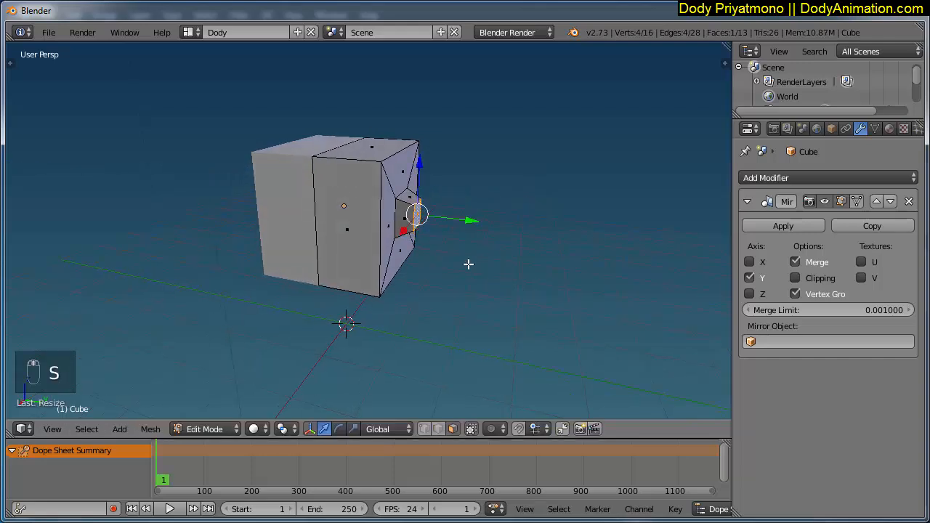
# Extrude the shoulder stub's end face outward into a long straight arm.
pyautogui.moveTo(470, 264); pyautogui.dragTo(470, 257, button='middle')
pyautogui.press('e')
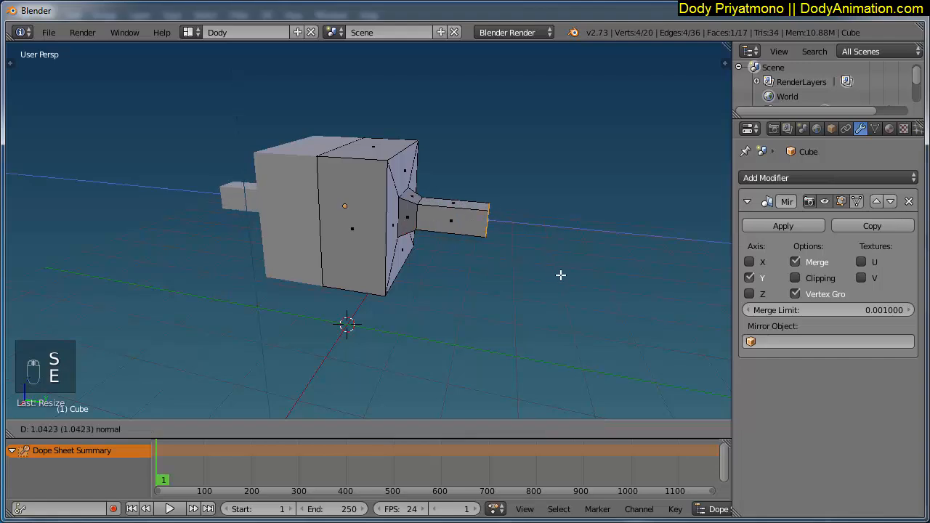
pyautogui.click(602, 278)
pyautogui.moveTo(517, 229); pyautogui.dragTo(477, 253, button='middle')
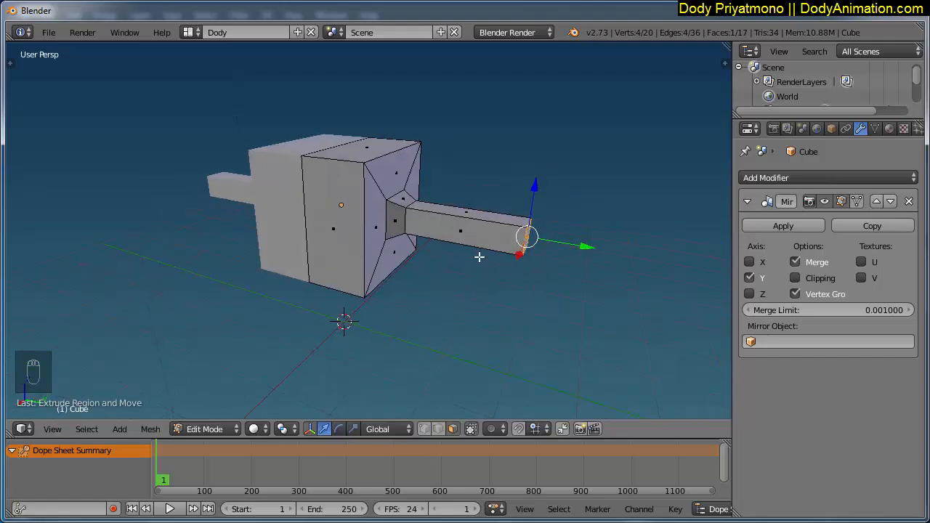
# Add four evenly spaced loop cuts along the arm.
pyautogui.hotkey('ctrl', 'r')
pyautogui.scroll(3, 461, 231)
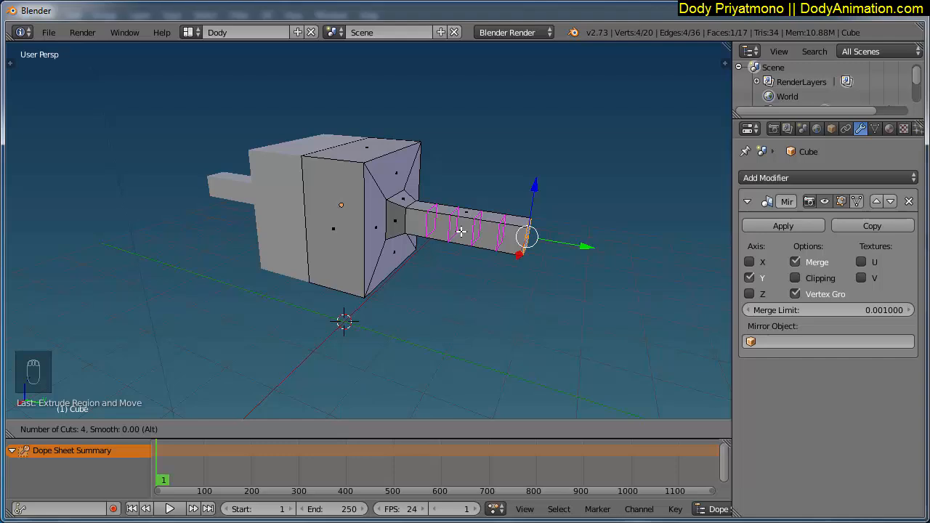
pyautogui.click(462, 231)
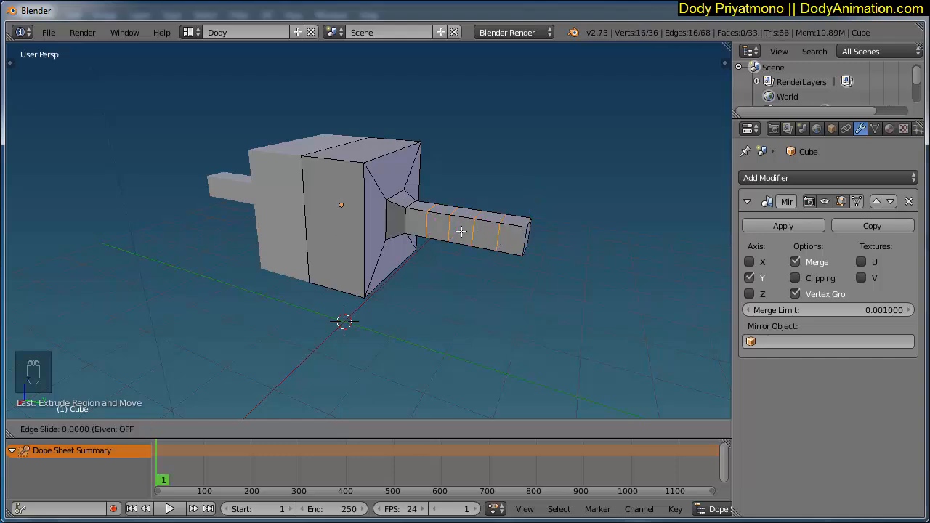
pyautogui.click(462, 232)
pyautogui.moveTo(475, 248); pyautogui.dragTo(385, 252, button='middle')
# Switch to face select mode and extrude the bottom face of the body's editable half in place.
pyautogui.scroll(1, 519, 227)
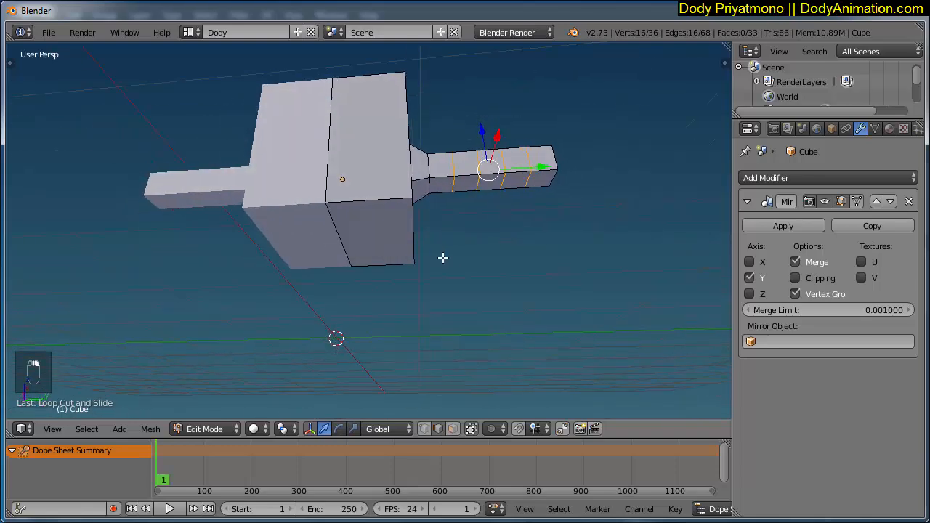
pyautogui.moveTo(443, 257); pyautogui.dragTo(428, 375, button='middle')
pyautogui.click(454, 429)
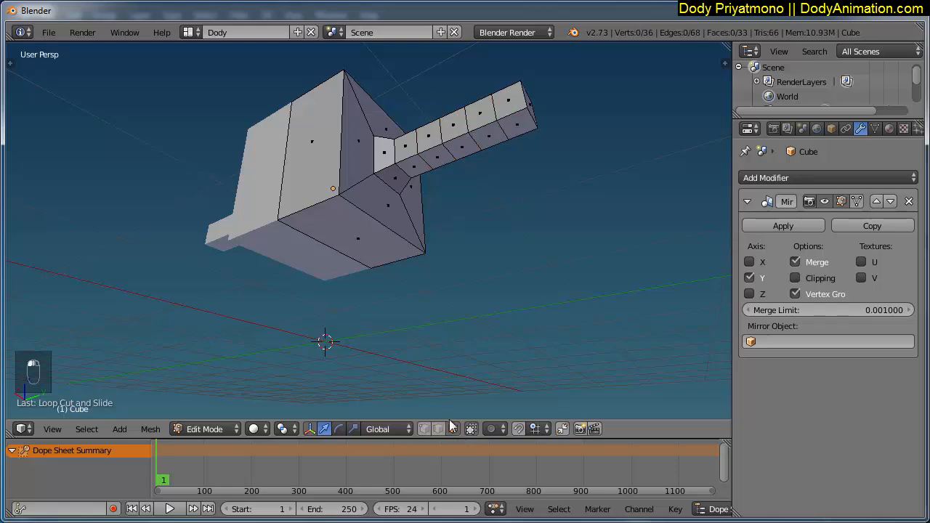
pyautogui.rightClick(353, 233)
pyautogui.moveTo(441, 234); pyautogui.dragTo(509, 305, button='middle')
pyautogui.press('e')
pyautogui.rightClick(422, 254)
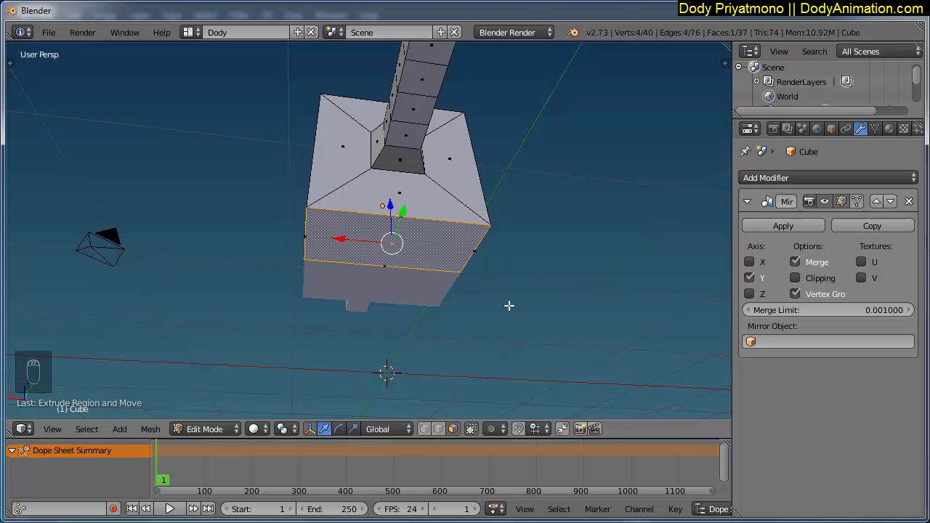
# Scale the new bottom face to about 0.43 along X, and shrink it uniformly into a small leg-base face.
pyautogui.press('s')
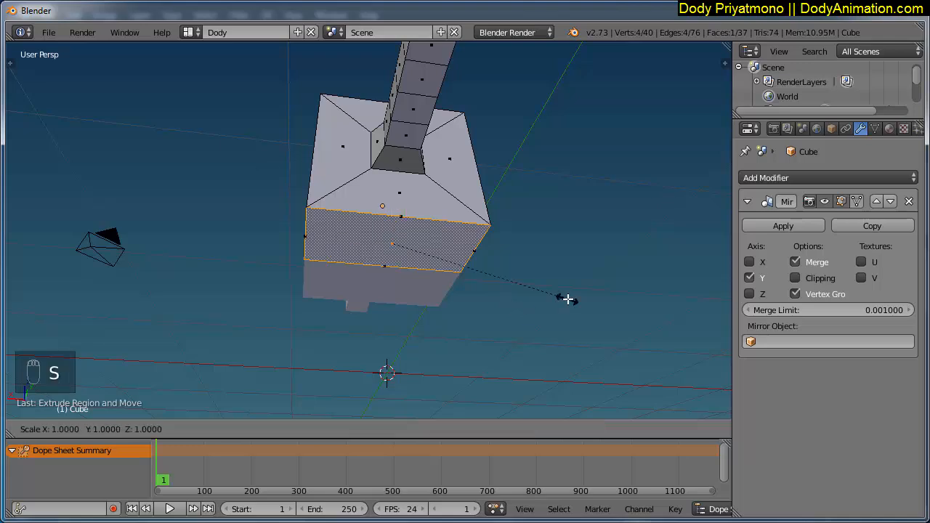
pyautogui.press('x')
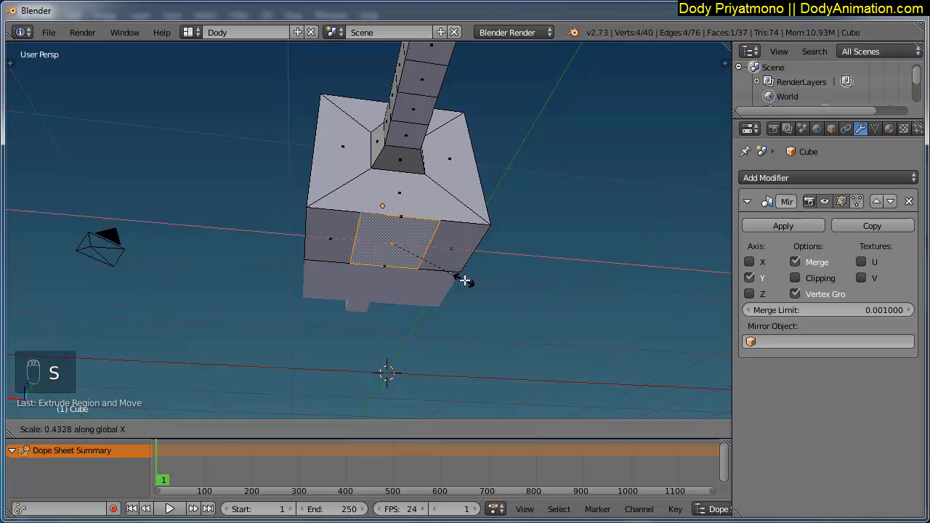
pyautogui.click(464, 279)
pyautogui.moveTo(464, 279); pyautogui.dragTo(572, 273, button='middle')
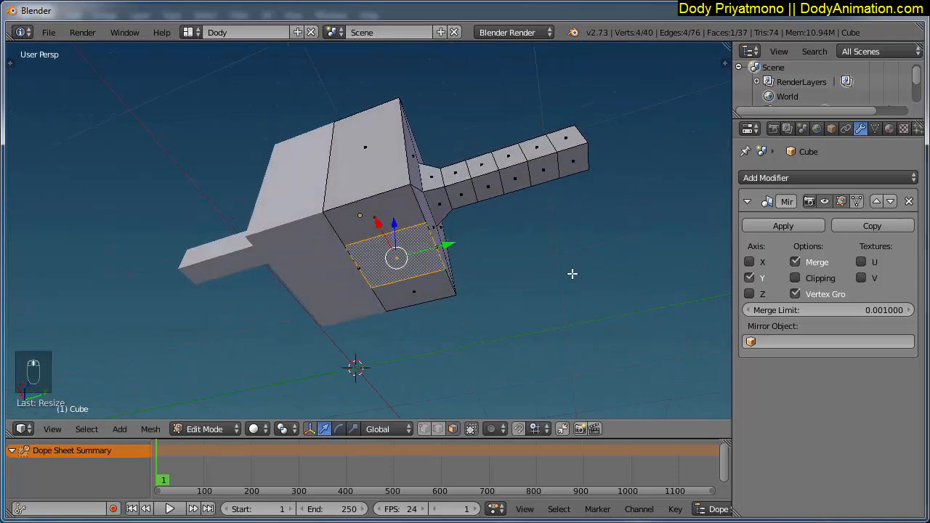
pyautogui.press('s')
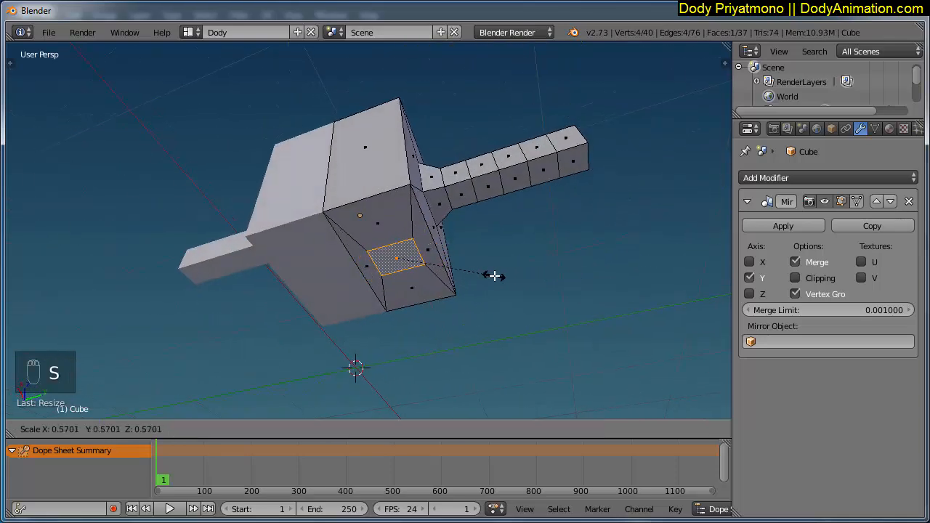
pyautogui.click(486, 274)
# Extrude the leg-base face downward a short distance and scale down its end face to form a tapered hip stub.
pyautogui.moveTo(487, 274); pyautogui.dragTo(463, 318, button='middle')
pyautogui.press('e')
pyautogui.click(530, 295)
pyautogui.press('s')
pyautogui.click(537, 314)
pyautogui.scroll(-2, 467, 300)
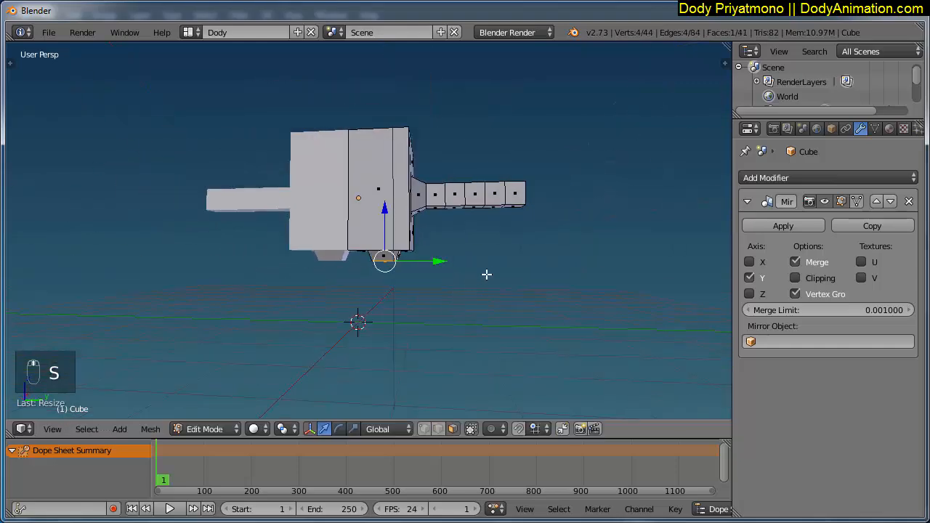
# Extrude the hip stub's bottom face down into a straight leg, ending in a short foot segment.
pyautogui.press('e')
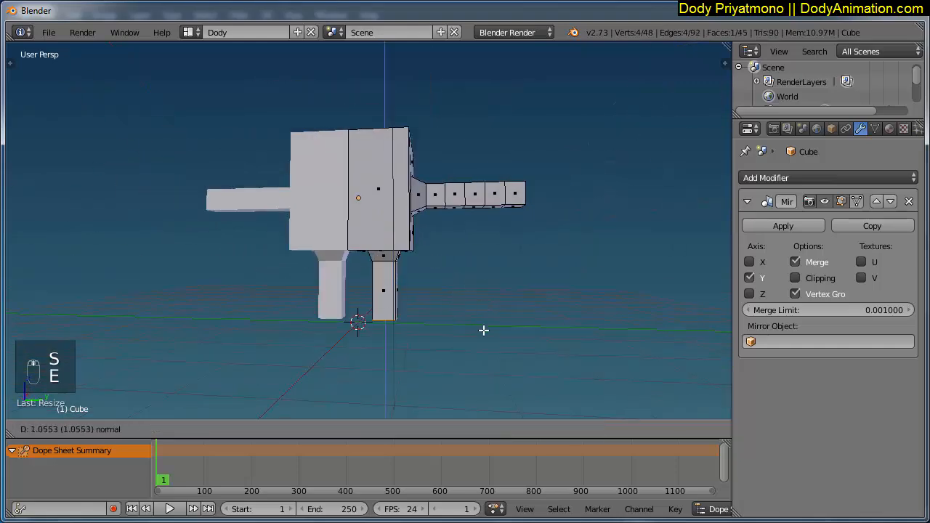
pyautogui.moveTo(446, 297); pyautogui.dragTo(405, 274, button='middle')
pyautogui.scroll(2, 405, 275)
# Extrude the front face of the foot segment forward by about 0.37 and lengthen the foot further along X.
pyautogui.press('e')
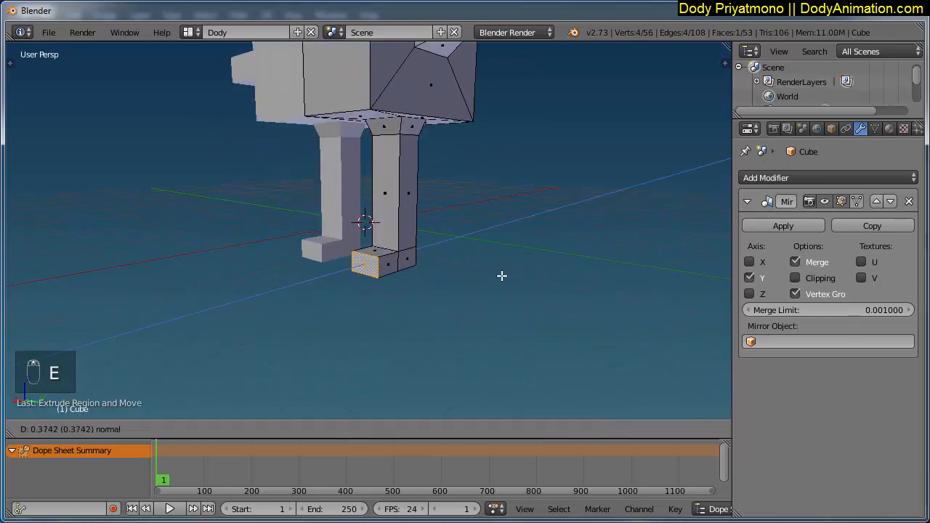
pyautogui.click(502, 274)
pyautogui.scroll(-2, 480, 278)
pyautogui.moveTo(459, 283); pyautogui.dragTo(407, 238, button='middle')
pyautogui.moveTo(338, 254); pyautogui.dragTo(321, 255)
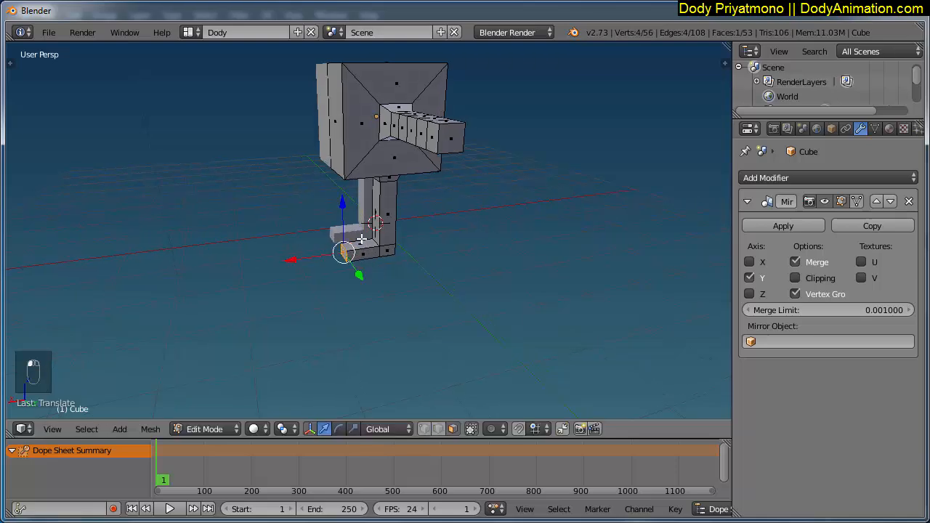
# Add three evenly spaced loop cuts along the leg without sliding them.
pyautogui.moveTo(357, 239); pyautogui.dragTo(386, 218, button='middle')
pyautogui.scroll(2, 386, 218)
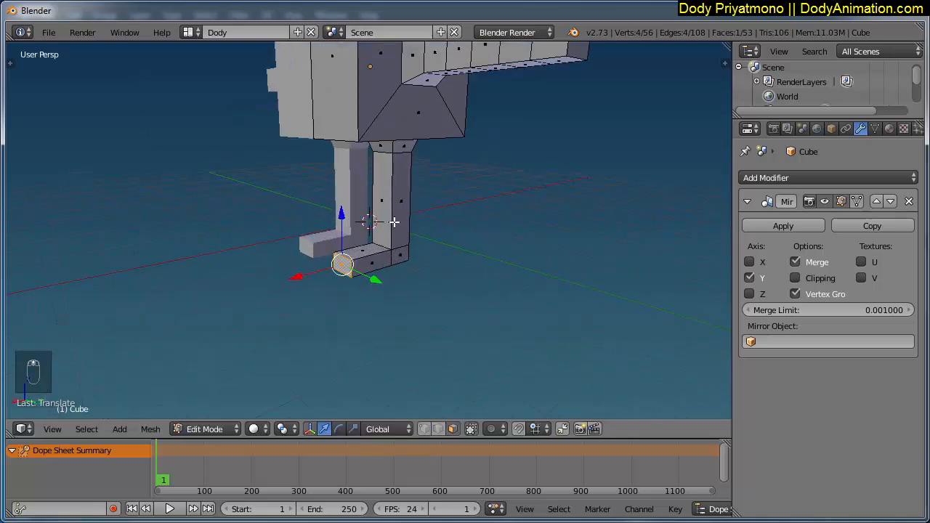
pyautogui.hotkey('ctrl', 'r')
pyautogui.scroll(2, 394, 222)
pyautogui.click(394, 222)
pyautogui.rightClick(393, 222)
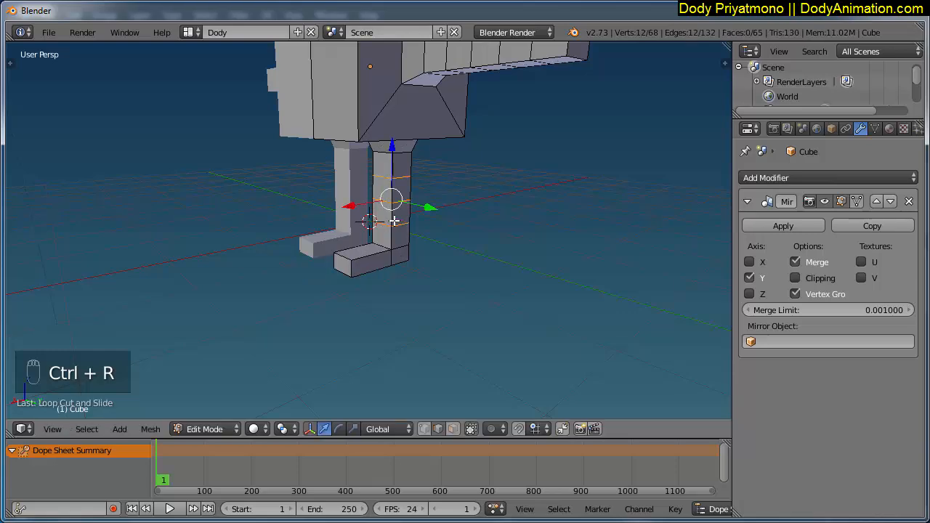
# Deselect the leg's loop cuts and inspect the whole mirrored character from several angles and distances.
pyautogui.scroll(-2, 394, 211)
pyautogui.moveTo(395, 211); pyautogui.dragTo(438, 204, button='middle')
pyautogui.scroll(2, 416, 206)
pyautogui.scroll(-2, 414, 204)
pyautogui.scroll(-2, 432, 202)
pyautogui.press('a')
pyautogui.scroll(2, 438, 204)
pyautogui.moveTo(450, 149); pyautogui.dragTo(407, 181, button='middle')
# Switch the character to Object Mode and widen the Properties editor to fit the Mirror modifier's options.
pyautogui.click(204, 429)
pyautogui.click(205, 411)
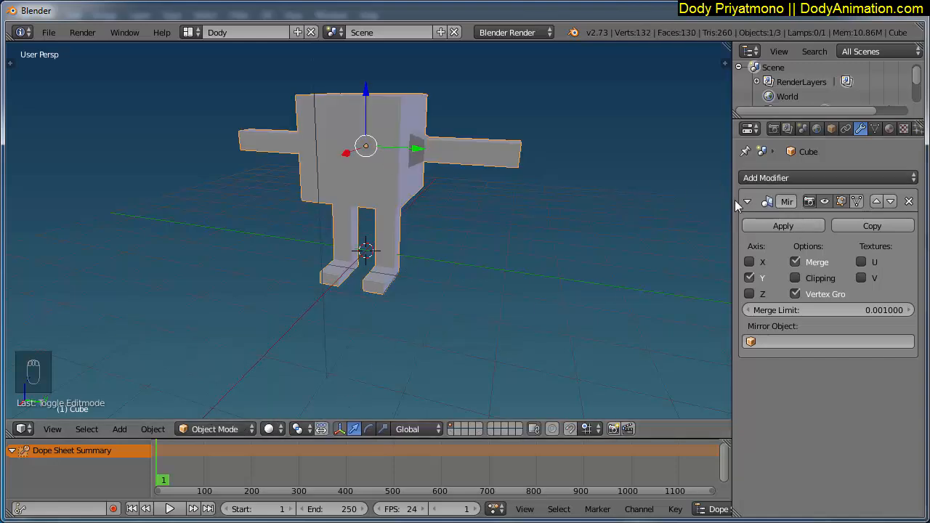
pyautogui.moveTo(514, 187); pyautogui.dragTo(570, 212, button='middle')
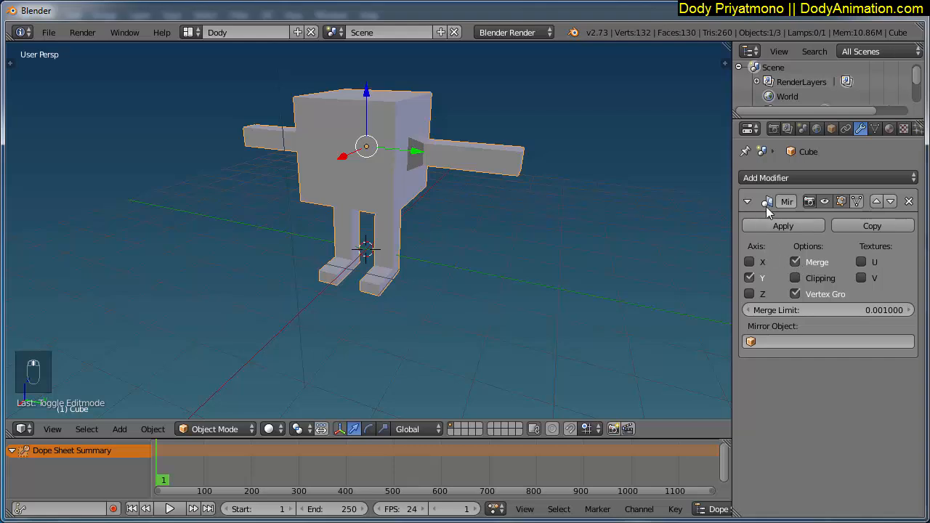
pyautogui.moveTo(733, 207); pyautogui.dragTo(681, 209)
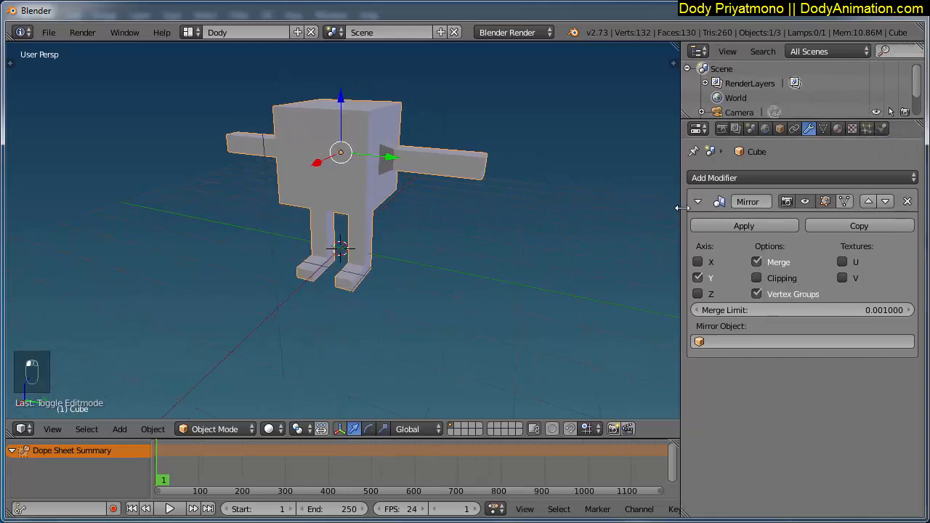
# Try moving the edge at the end of the arm in Edit Mode to test the mirroring, and return to Object Mode.
pyautogui.click(231, 429)
pyautogui.click(207, 396)
pyautogui.moveTo(471, 173); pyautogui.dragTo(499, 198, button='middle')
pyautogui.rightClick(474, 193)
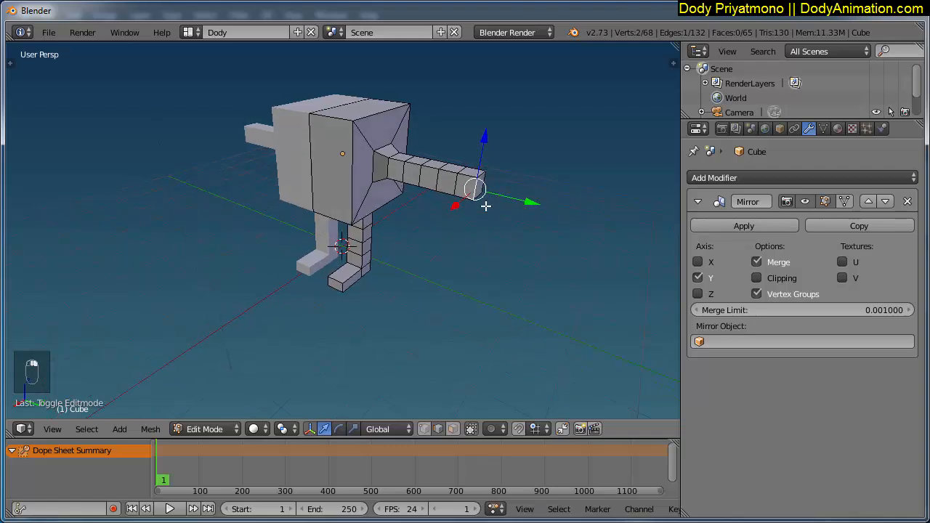
pyautogui.press('g')
pyautogui.rightClick(458, 210)
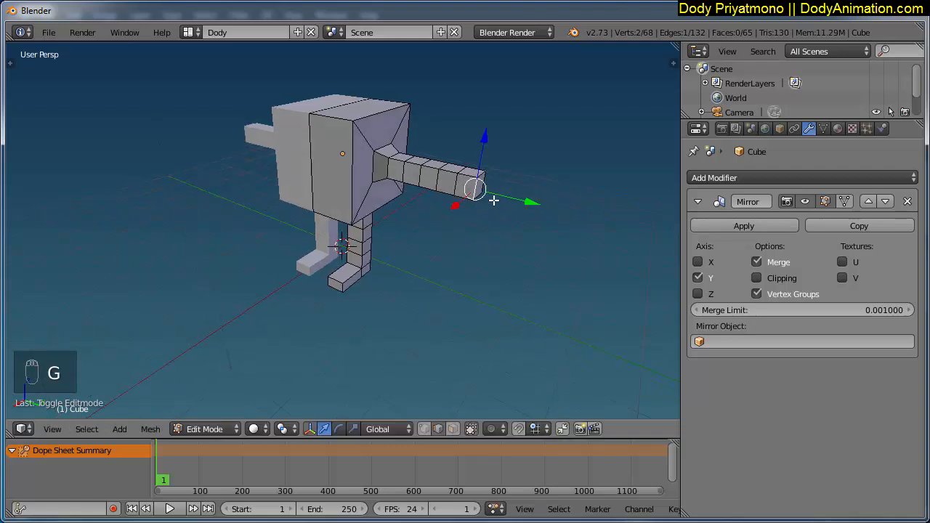
pyautogui.moveTo(459, 211); pyautogui.dragTo(322, 153, button='middle')
pyautogui.press('g')
pyautogui.rightClick(471, 150)
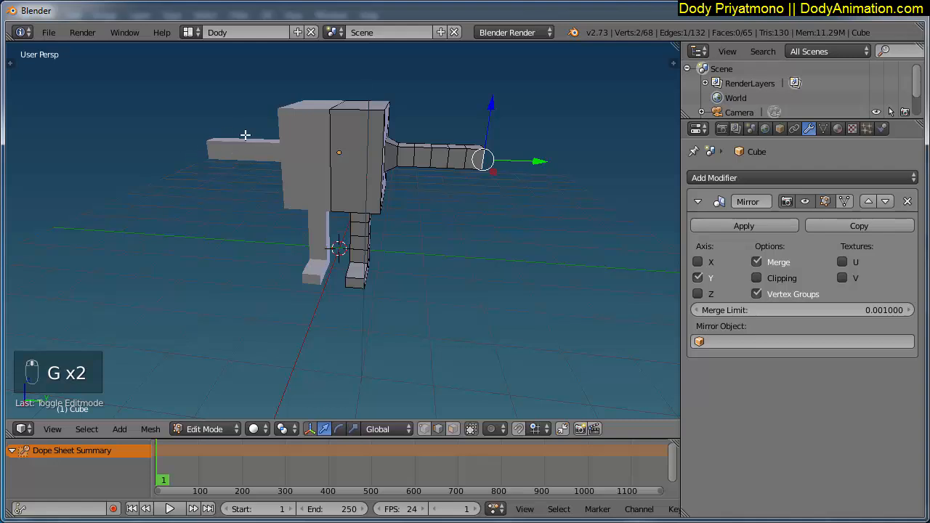
pyautogui.moveTo(465, 210); pyautogui.dragTo(429, 232, button='middle')
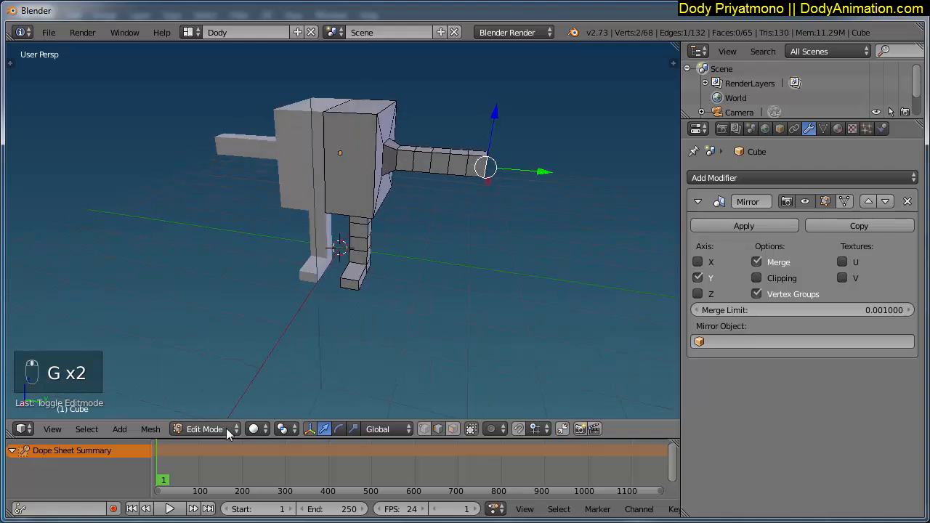
pyautogui.click(226, 429)
pyautogui.click(232, 412)
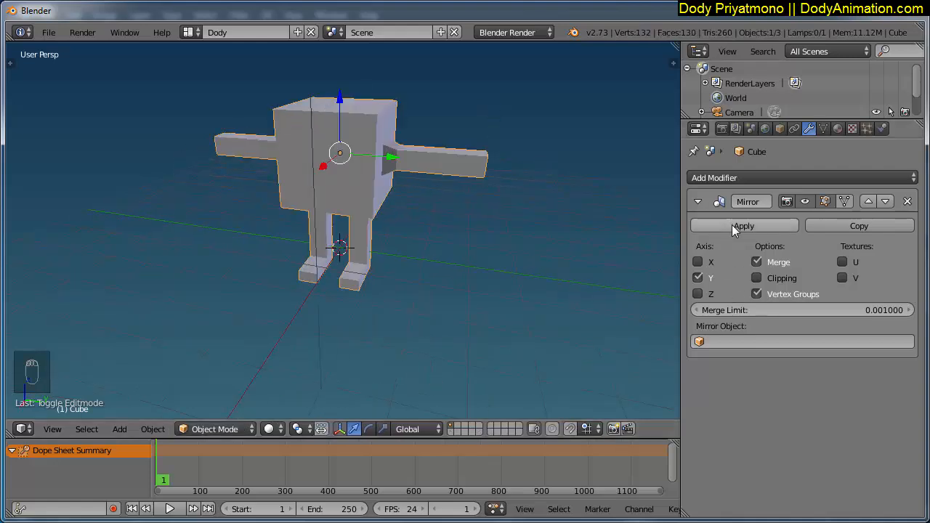
# Apply the Mirror modifier to the character and switch the resulting mesh to Edit Mode.
pyautogui.click(732, 224)
pyautogui.moveTo(416, 228); pyautogui.dragTo(408, 208, button='middle')
pyautogui.click(236, 434)
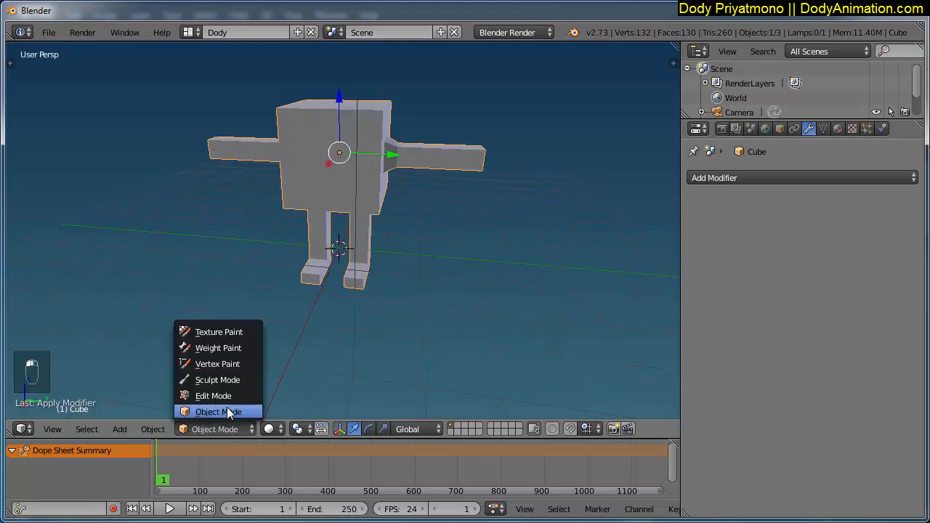
pyautogui.click(224, 398)
pyautogui.moveTo(456, 190); pyautogui.dragTo(482, 196, button='middle')
pyautogui.moveTo(301, 162); pyautogui.dragTo(326, 162, button='middle')
pyautogui.moveTo(432, 174); pyautogui.dragTo(453, 183, button='middle')
pyautogui.scroll(-5, 490, 235)
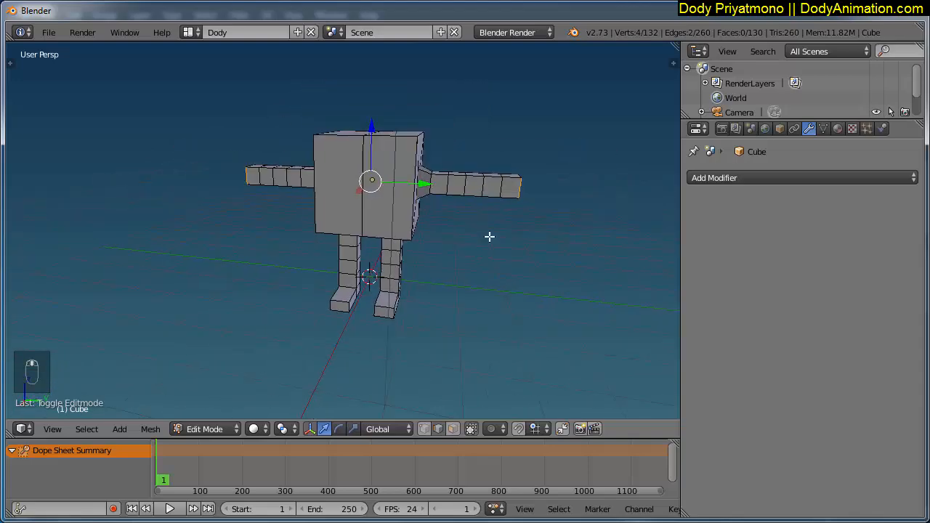
# Select the six edges outlining the front face of the character's box body.
pyautogui.moveTo(490, 235); pyautogui.dragTo(385, 213, button='middle')
pyautogui.scroll(4, 402, 238)
pyautogui.scroll(-1, 402, 238)
pyautogui.rightClick(370, 160)
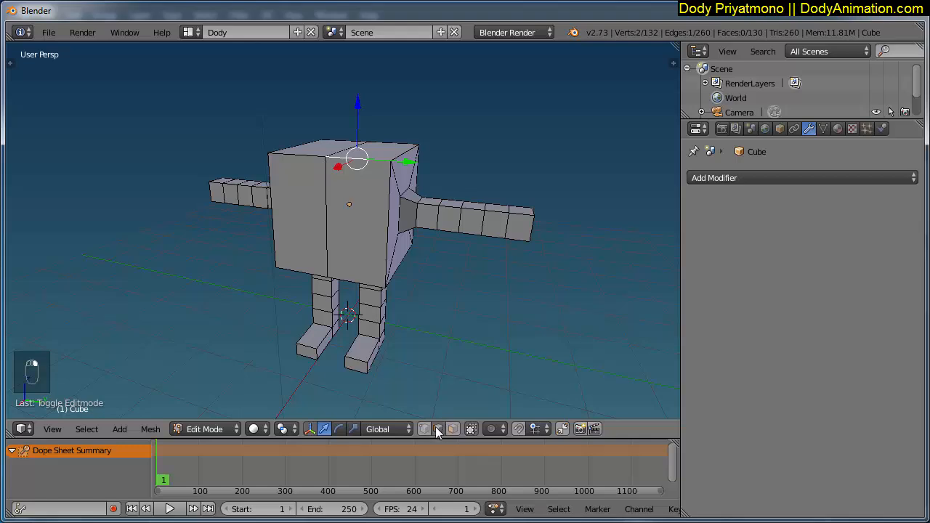
pyautogui.moveTo(363, 165); pyautogui.dragTo(369, 168, button='middle')
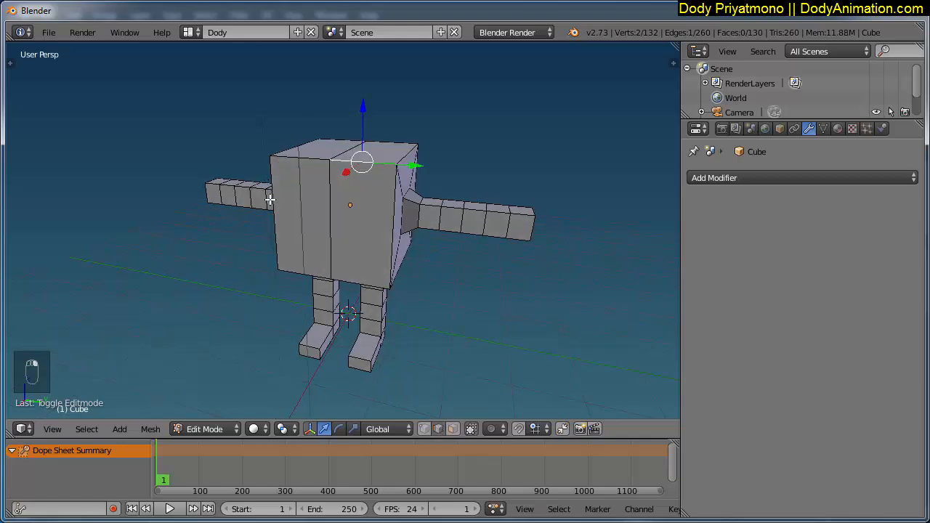
pyautogui.moveTo(353, 212); pyautogui.dragTo(360, 219, button='middle')
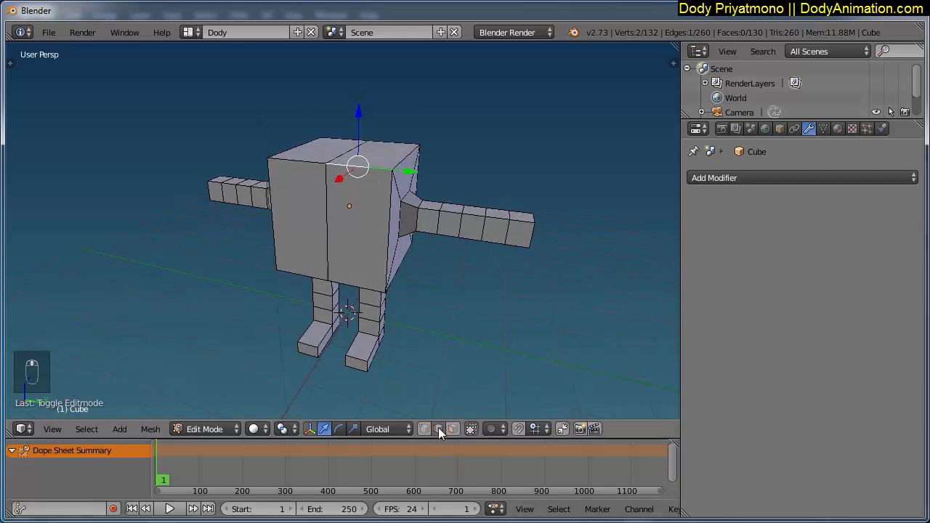
pyautogui.keyDown('shift'); pyautogui.rightClick(309, 161); pyautogui.keyUp('shift')
pyautogui.keyDown('shift'); pyautogui.rightClick(271, 193); pyautogui.keyUp('shift')
pyautogui.keyDown('shift'); pyautogui.rightClick(302, 273); pyautogui.keyUp('shift')
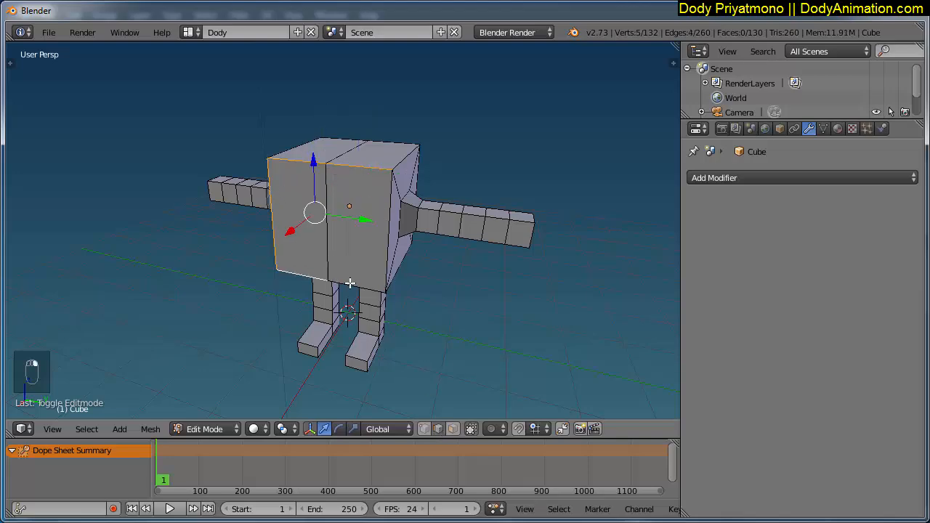
pyautogui.keyDown('shift'); pyautogui.rightClick(348, 284); pyautogui.keyUp('shift')
pyautogui.keyDown('shift'); pyautogui.rightClick(381, 258); pyautogui.keyUp('shift')
# Mark the selected front-face outline edges as a UV seam.
pyautogui.moveTo(334, 226); pyautogui.dragTo(374, 172, button='middle')
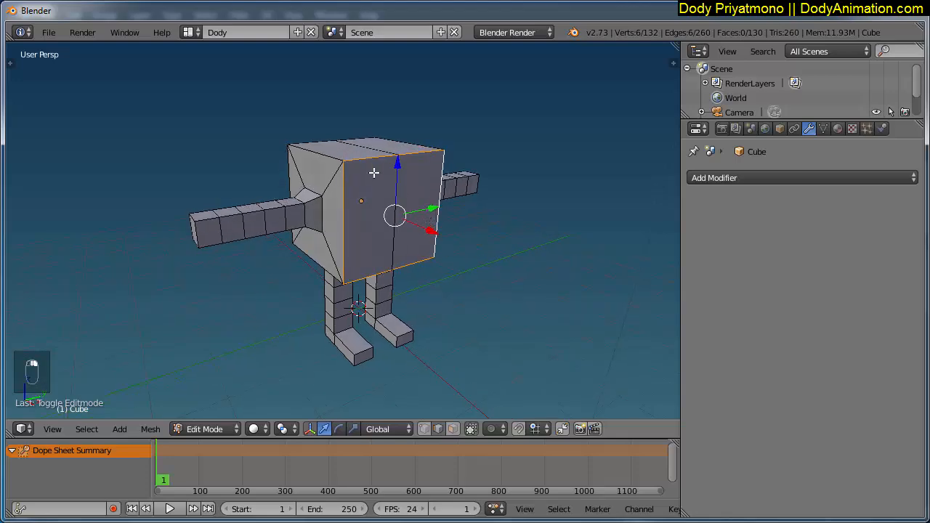
pyautogui.moveTo(412, 220); pyautogui.dragTo(352, 219, button='middle')
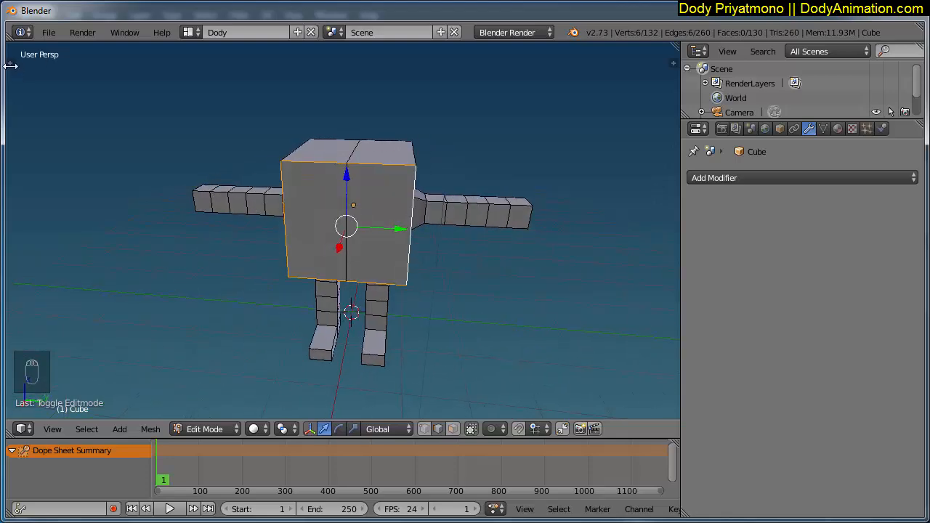
pyautogui.press('t')
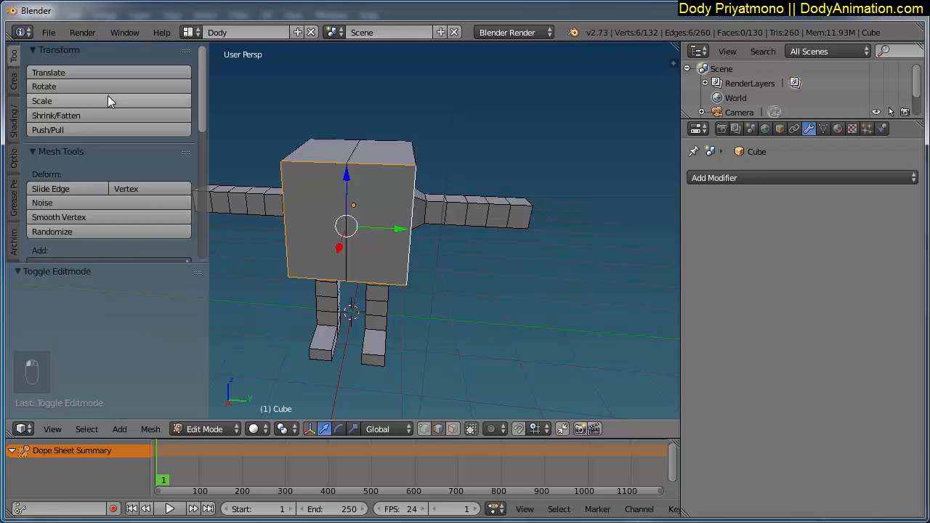
pyautogui.press('t')
pyautogui.press('t')
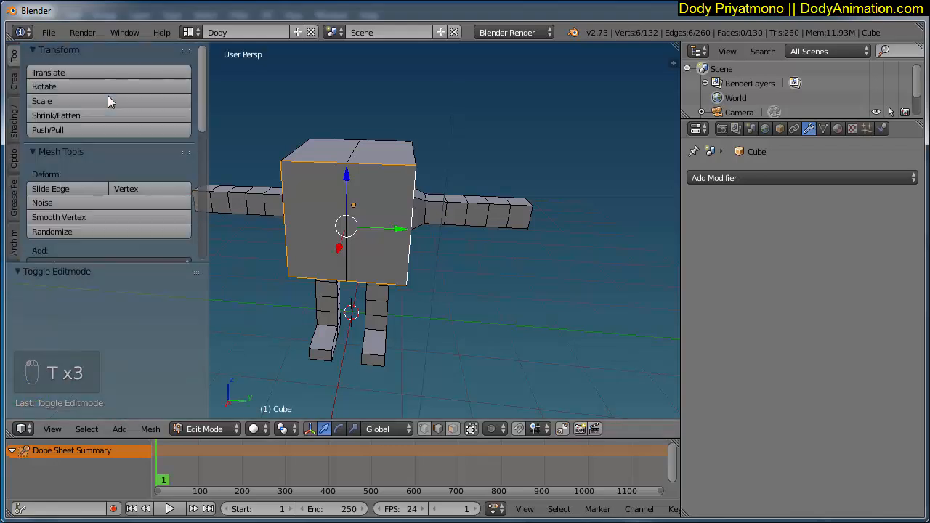
pyautogui.click(13, 124)
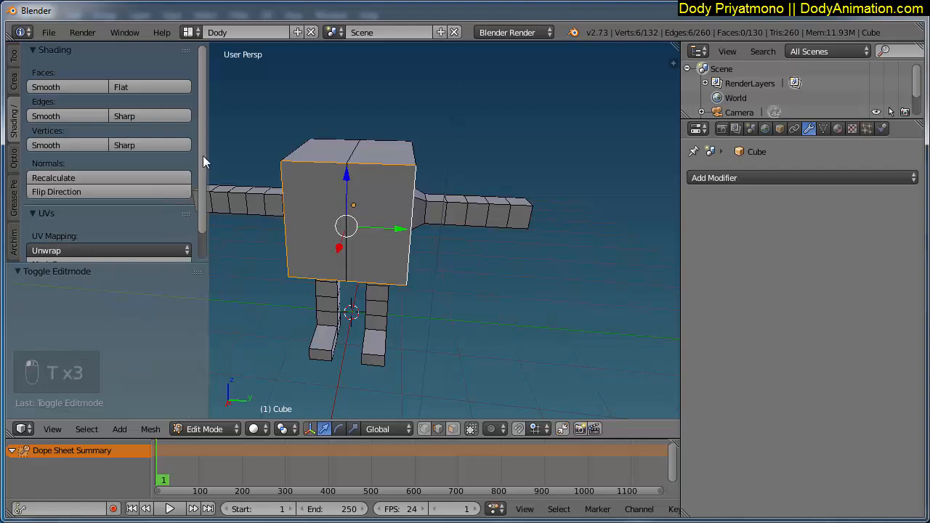
pyautogui.scroll(-2, 203, 156)
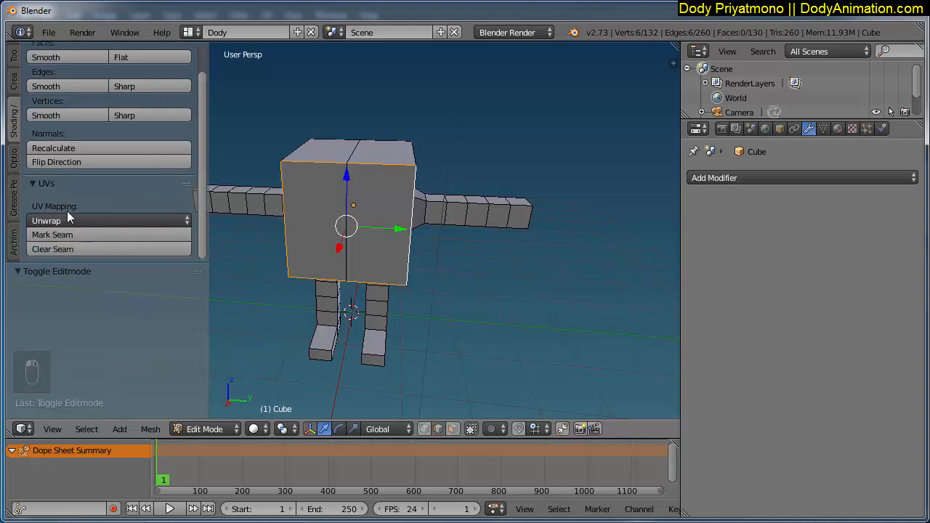
pyautogui.click(51, 235)
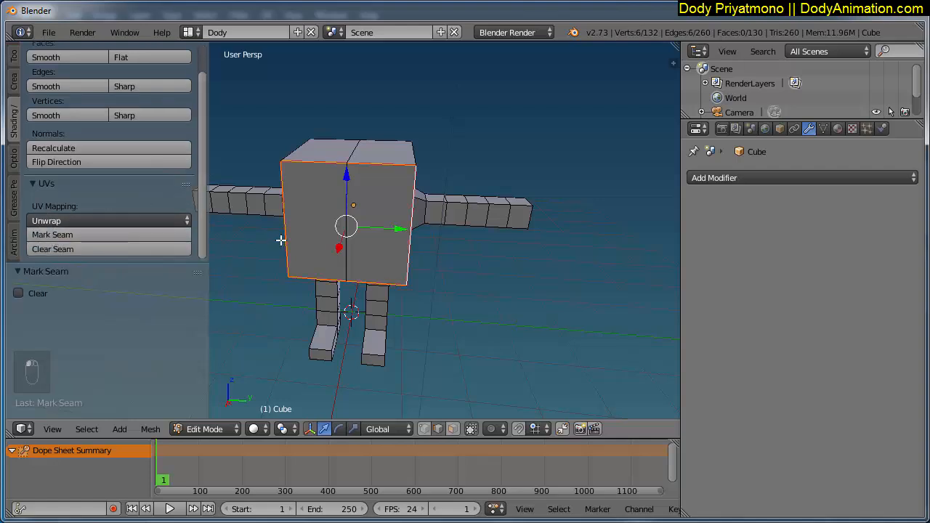
# Deselect everything and examine the marked seam around the front face in wireframe and solid shading.
pyautogui.moveTo(448, 204); pyautogui.dragTo(380, 179, button='middle')
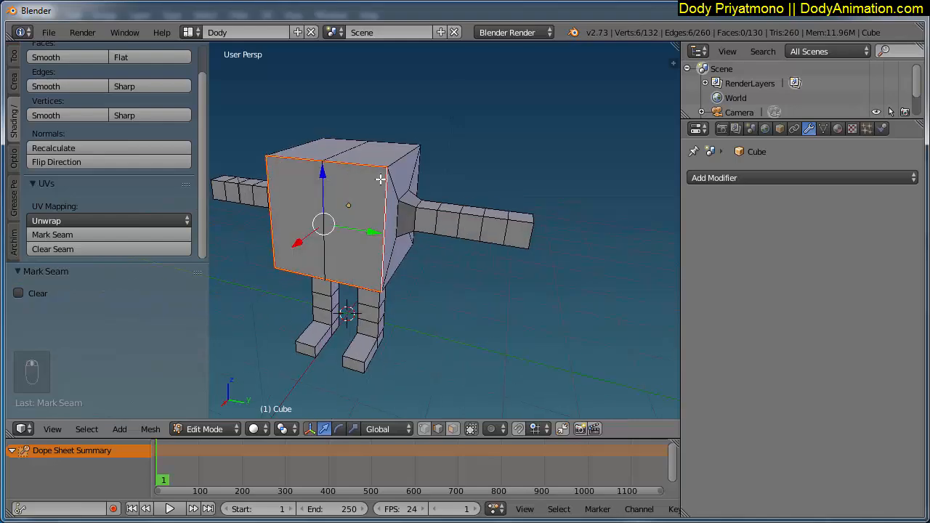
pyautogui.moveTo(391, 211)
pyautogui.mouseDown(button='middle')
pyautogui.moveTo(380, 204)
pyautogui.moveTo(395, 208)
pyautogui.mouseUp(button='middle')
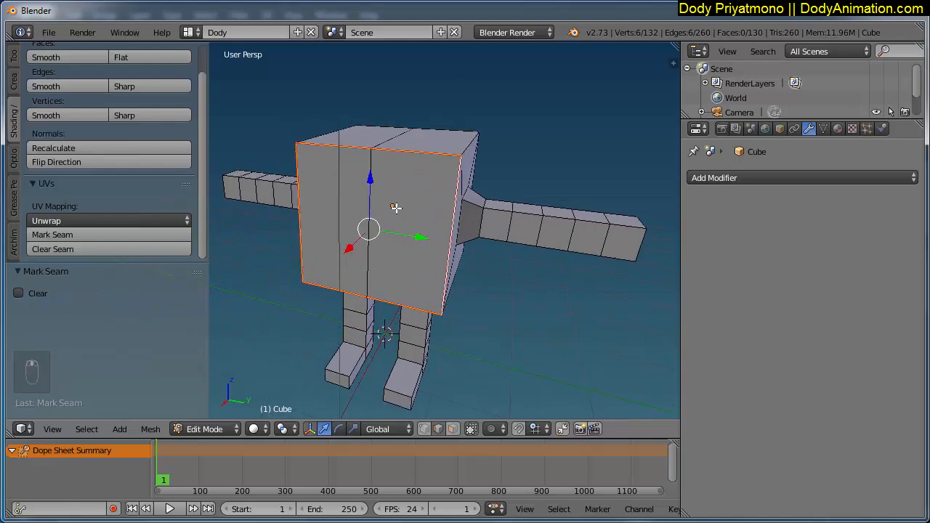
pyautogui.click(256, 430)
pyautogui.click(277, 397)
pyautogui.moveTo(438, 264)
pyautogui.mouseDown(button='middle')
pyautogui.moveTo(413, 238)
pyautogui.moveTo(459, 203)
pyautogui.moveTo(560, 235)
pyautogui.moveTo(434, 153)
pyautogui.mouseUp(button='middle')
pyautogui.press('a')
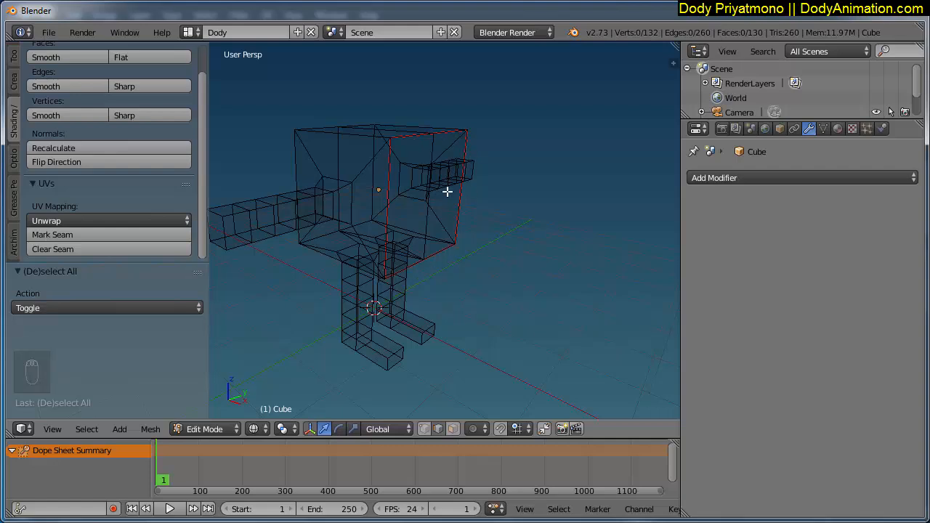
pyautogui.click(253, 430)
pyautogui.click(276, 378)
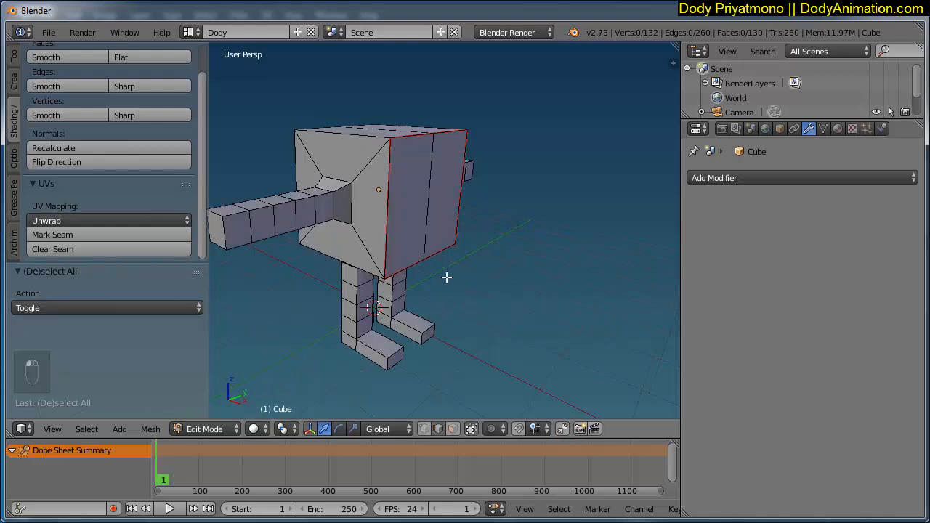
pyautogui.moveTo(446, 276); pyautogui.dragTo(451, 141, button='middle')
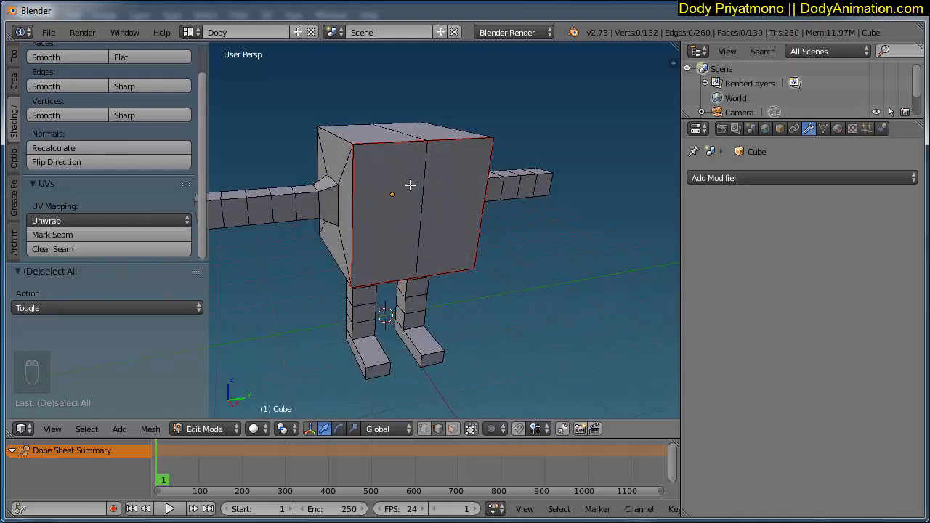
pyautogui.moveTo(447, 205); pyautogui.dragTo(401, 202, button='middle')
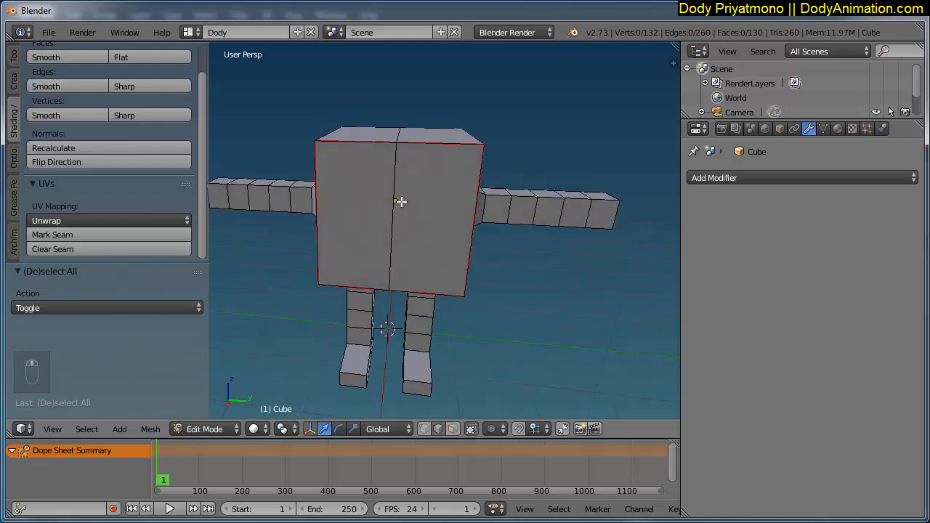
# Return the character to Object Mode and rename the object "kotak".
pyautogui.click(217, 429)
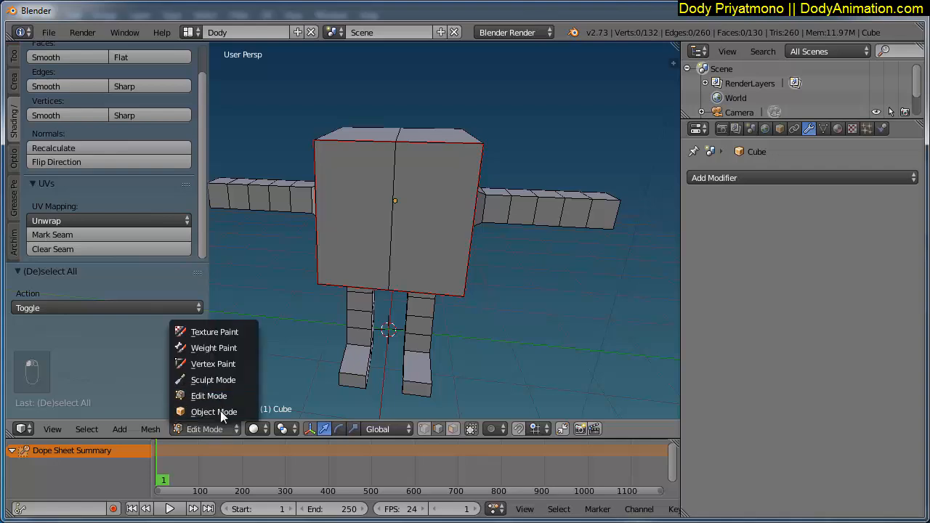
pyautogui.click(219, 412)
pyautogui.moveTo(471, 245); pyautogui.dragTo(397, 280, button='middle')
pyautogui.scroll(3, 445, 242)
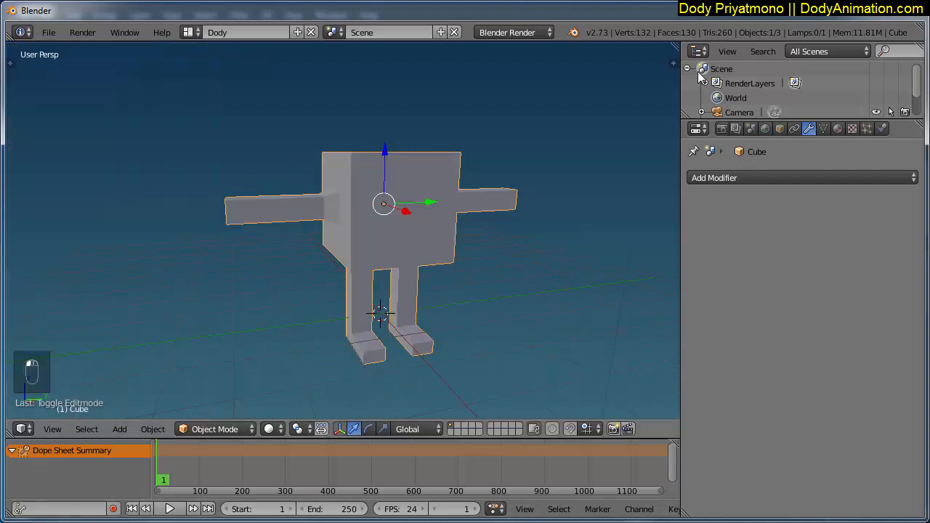
pyautogui.press('n')
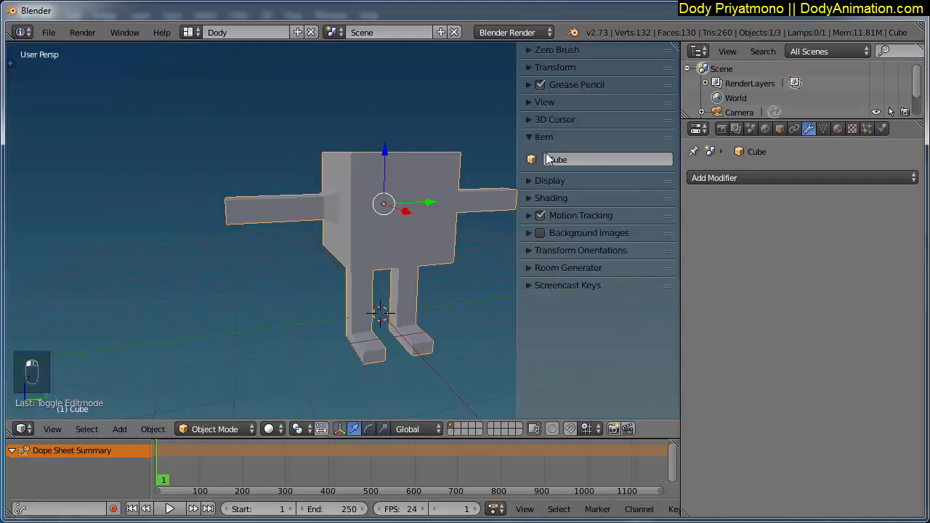
pyautogui.moveTo(426, 183); pyautogui.dragTo(494, 180, button='middle')
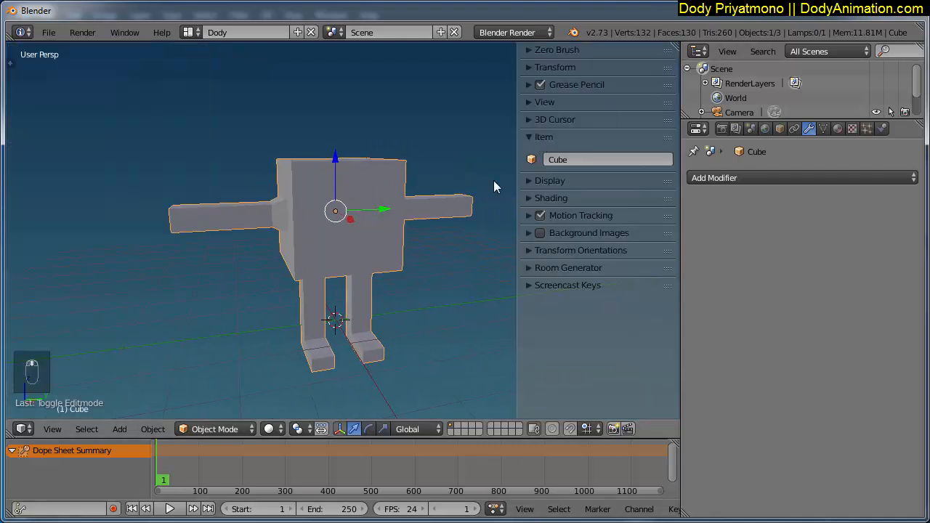
pyautogui.click(567, 159)
pyautogui.write('kotak')
pyautogui.press('Return')
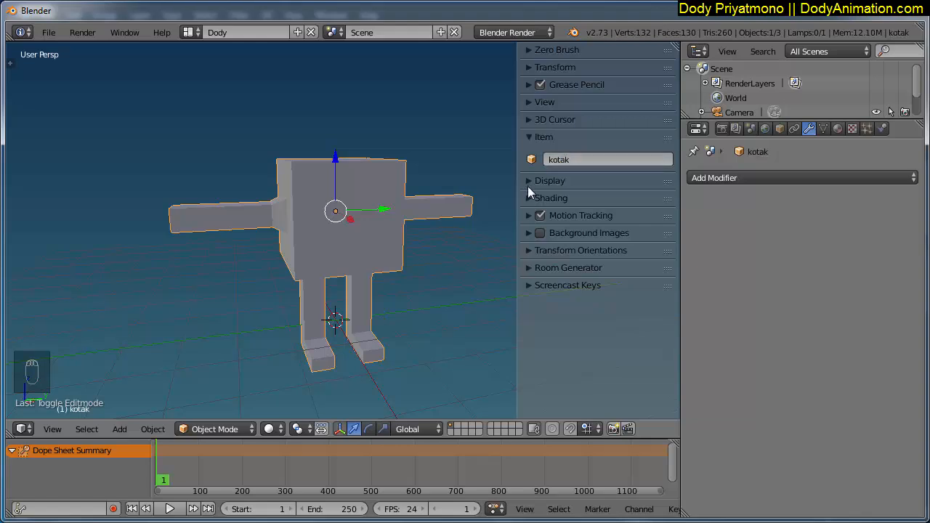
pyautogui.press('n')
# Rename the character's material "kotak kuning".
pyautogui.click(837, 129)
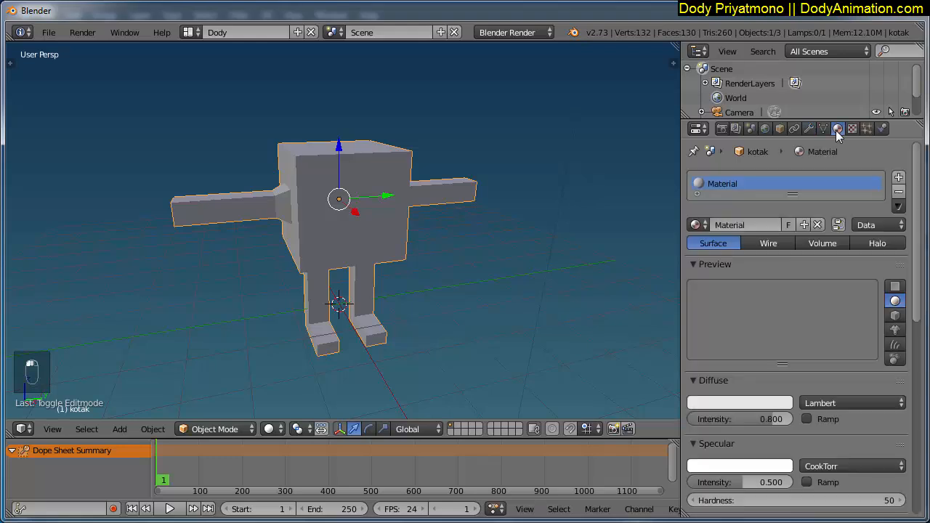
pyautogui.click(737, 223)
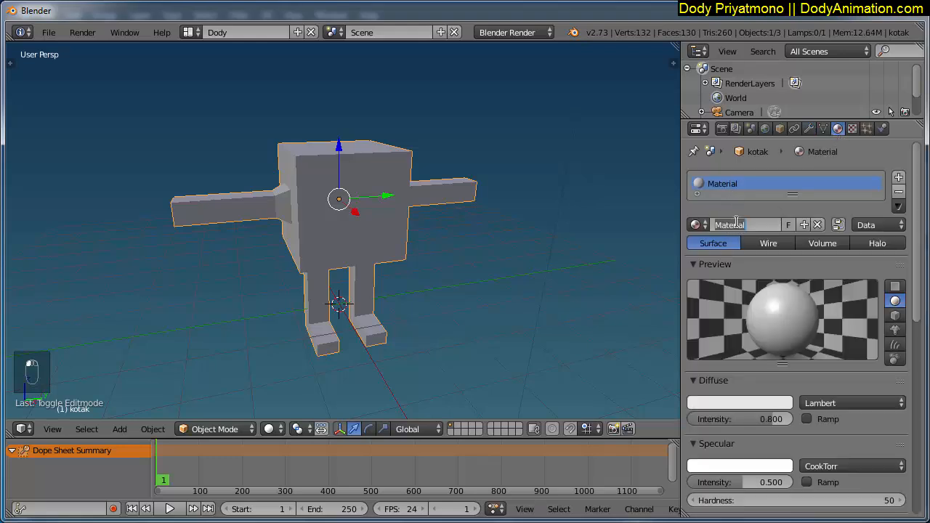
pyautogui.write('kotak kuni')
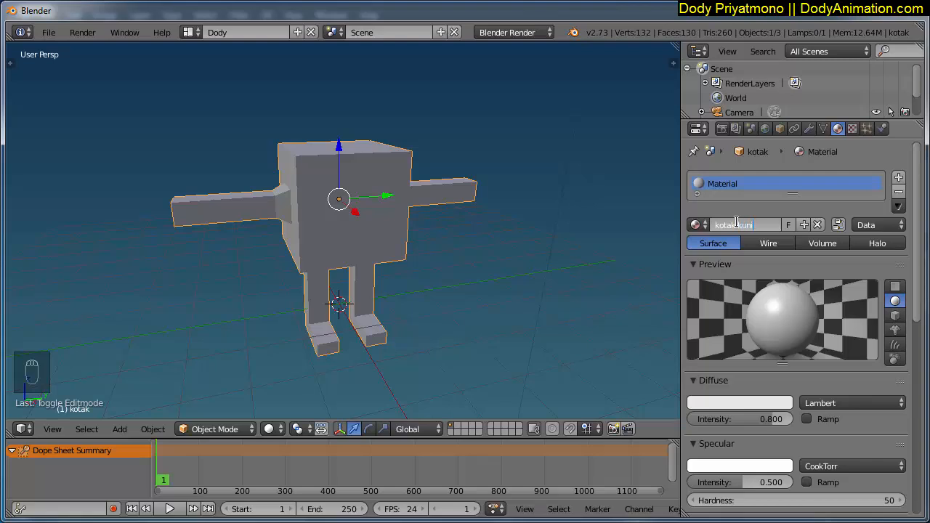
pyautogui.write('ng')
pyautogui.press('Return')
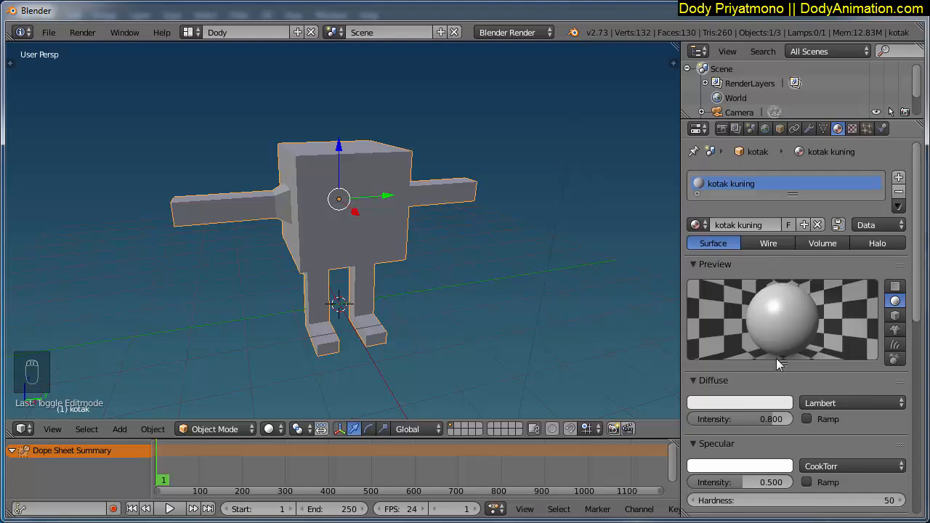
# Set the material's diffuse colour to golden yellow (R 0.800, G 0.421, B 0.006) and its specular intensity to 0.
pyautogui.scroll(-2, 776, 359)
pyautogui.click(723, 343)
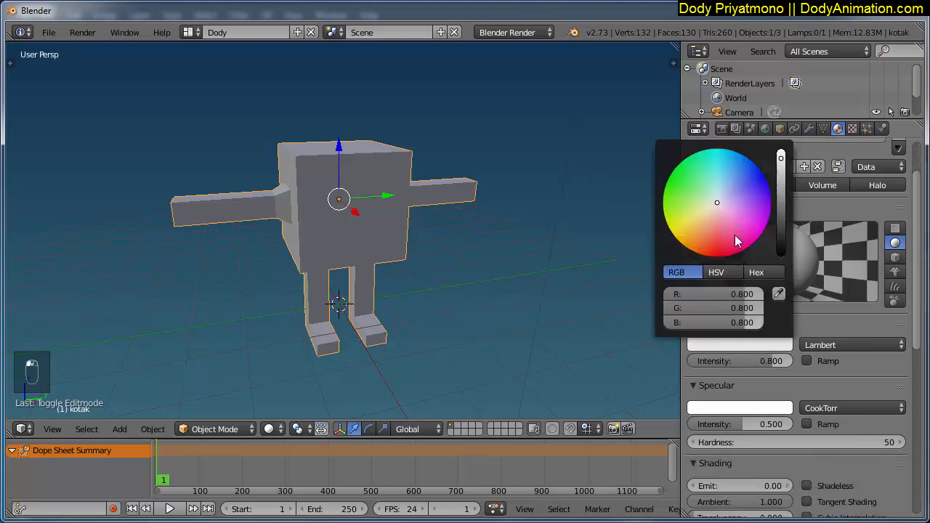
pyautogui.moveTo(735, 235); pyautogui.dragTo(682, 238)
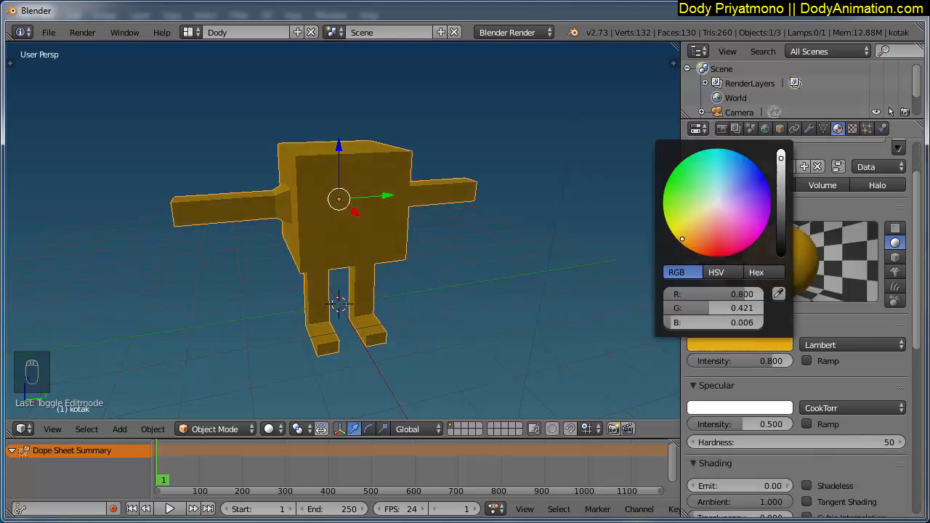
pyautogui.scroll(-1, 922, 272)
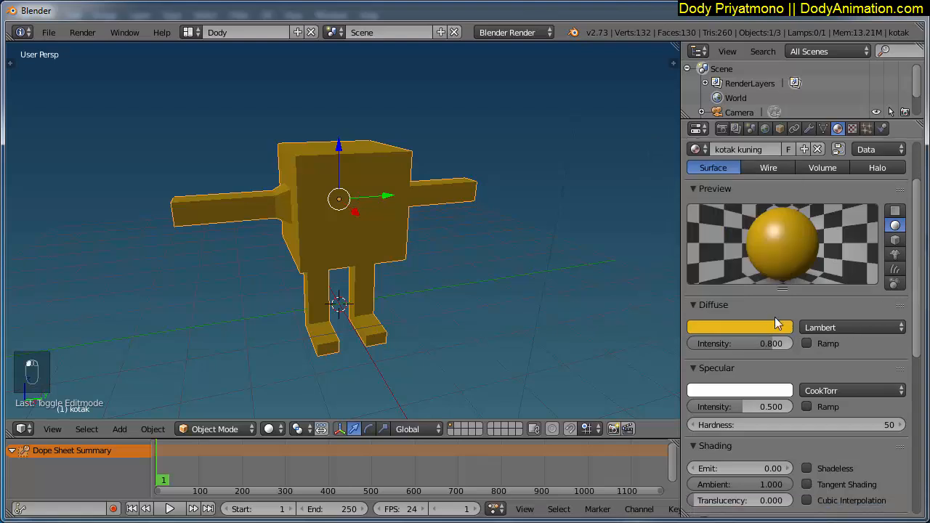
pyautogui.moveTo(734, 407); pyautogui.dragTo(760, 410)
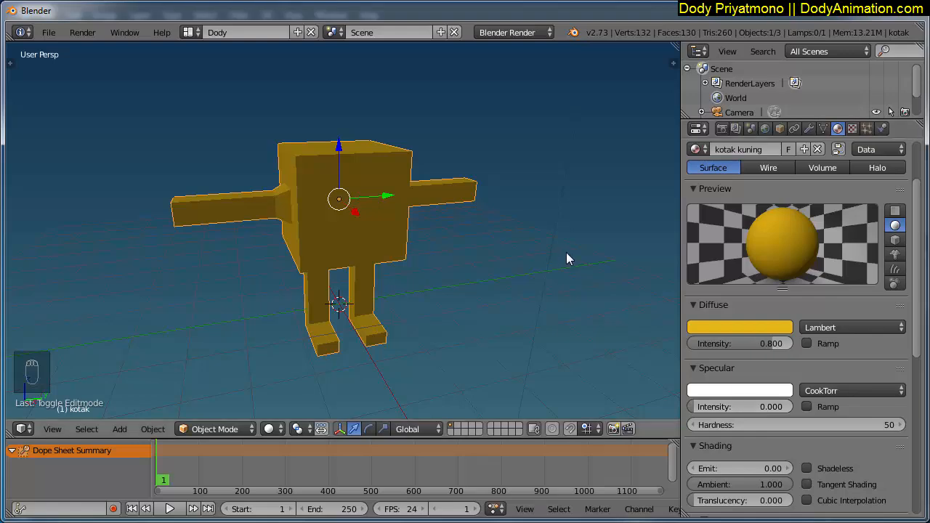
pyautogui.moveTo(456, 230)
pyautogui.mouseDown(button='middle')
pyautogui.moveTo(459, 256)
pyautogui.moveTo(355, 231)
pyautogui.moveTo(464, 243)
pyautogui.mouseUp(button='middle')
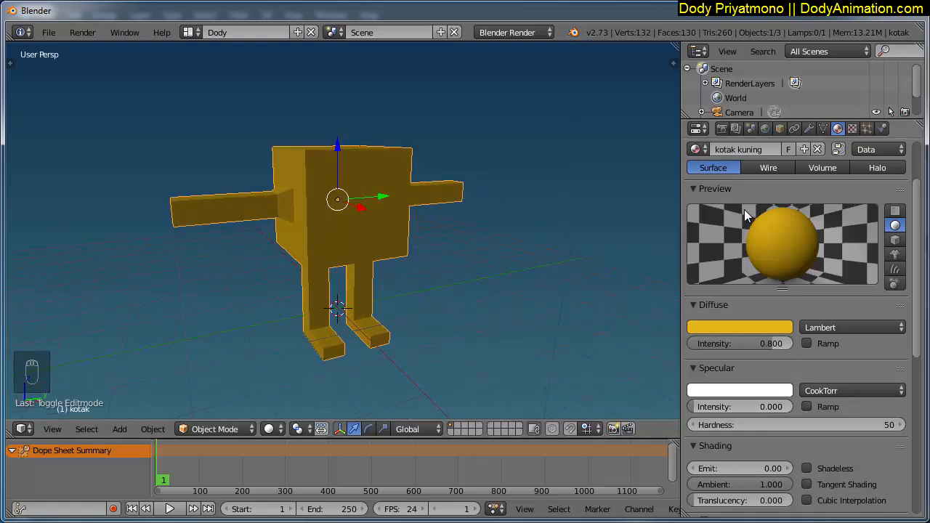
pyautogui.moveTo(430, 202); pyautogui.dragTo(487, 207, button='middle')
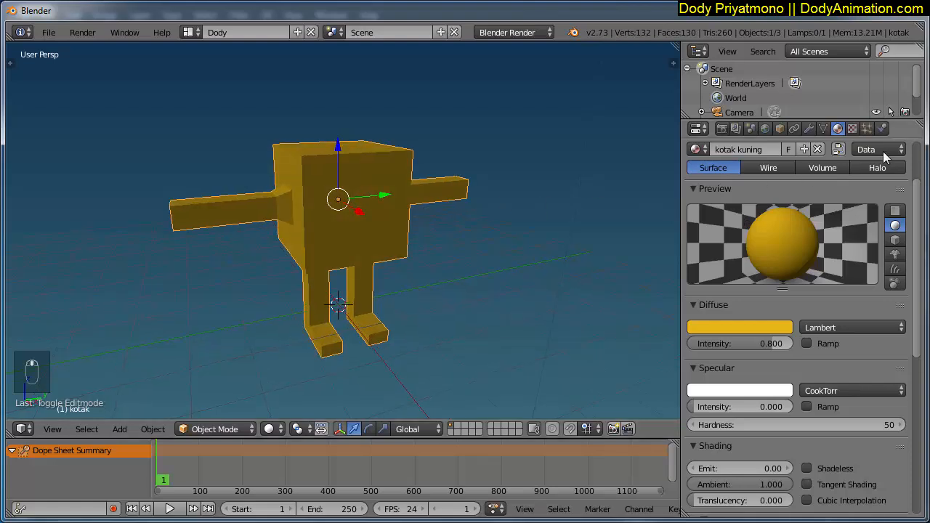
# Show the material's texture settings, split the 3D view in two, and change the new area to a UV/Image Editor.
pyautogui.click(853, 128)
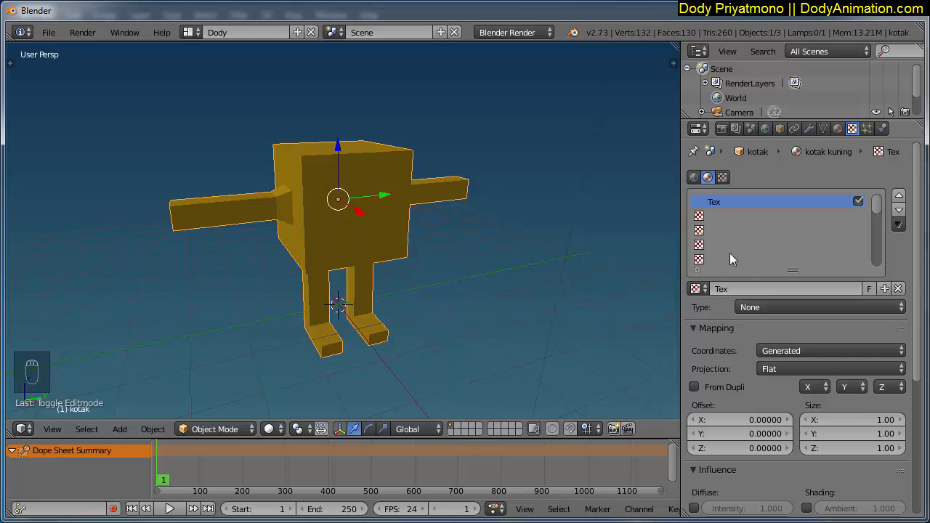
pyautogui.moveTo(338, 203)
pyautogui.mouseDown(button='middle')
pyautogui.moveTo(263, 208)
pyautogui.moveTo(323, 203)
pyautogui.moveTo(343, 188)
pyautogui.mouseUp(button='middle')
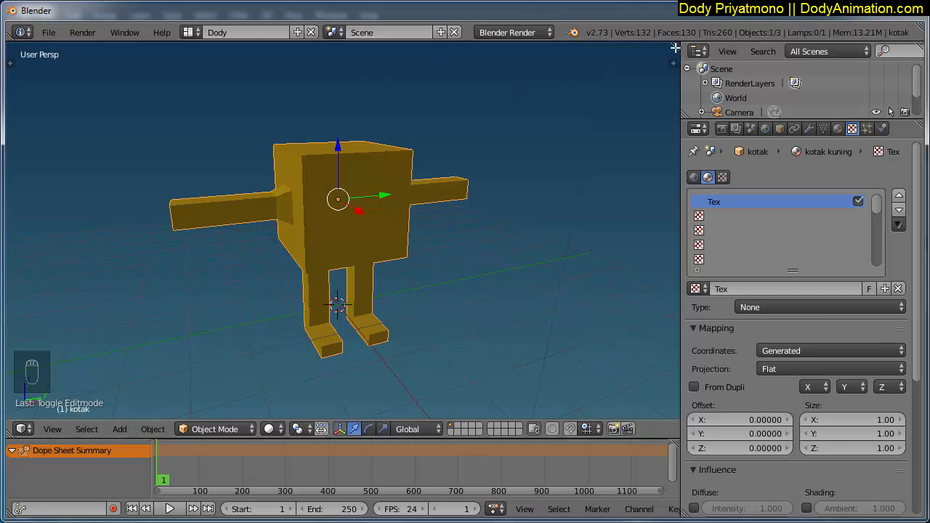
pyautogui.moveTo(677, 45); pyautogui.dragTo(339, 305)
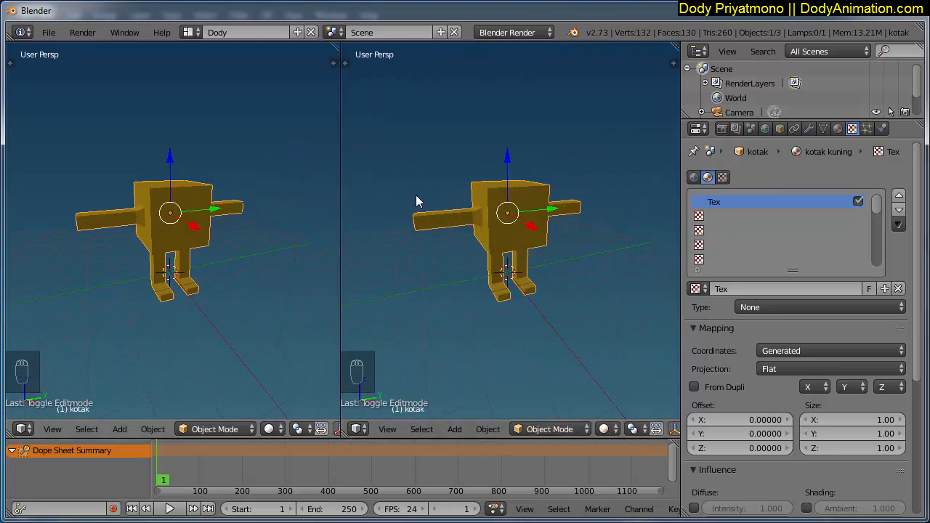
pyautogui.click(359, 429)
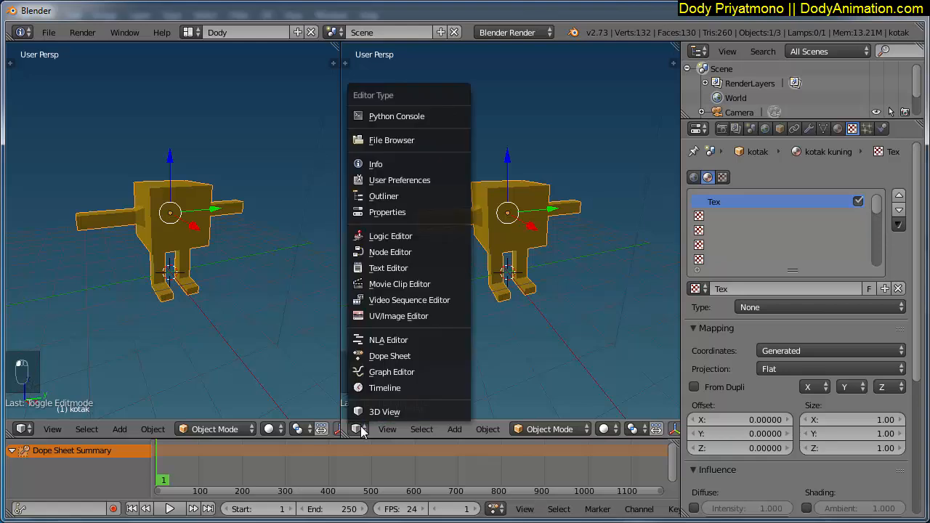
pyautogui.click(395, 317)
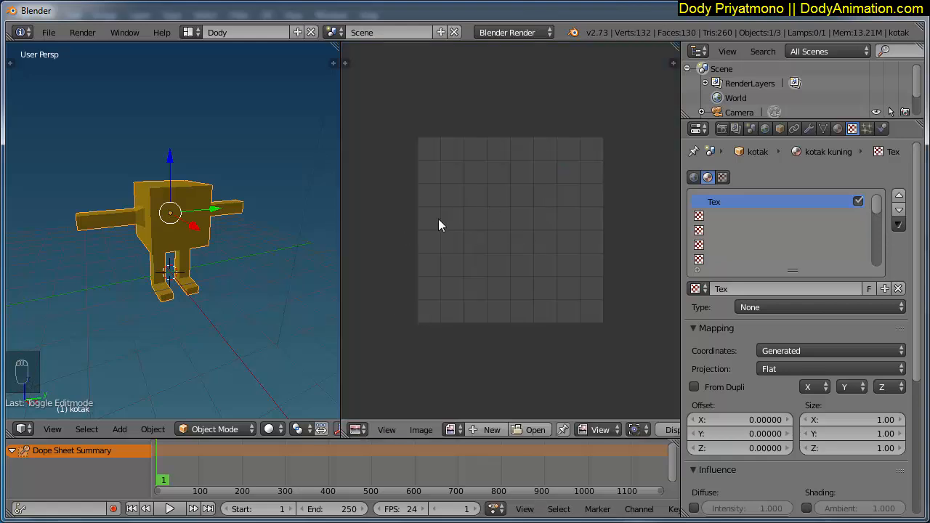
# Enter Edit Mode, select the whole character mesh and unwrap it along the marked seam.
pyautogui.moveTo(187, 273); pyautogui.dragTo(153, 402, button='middle')
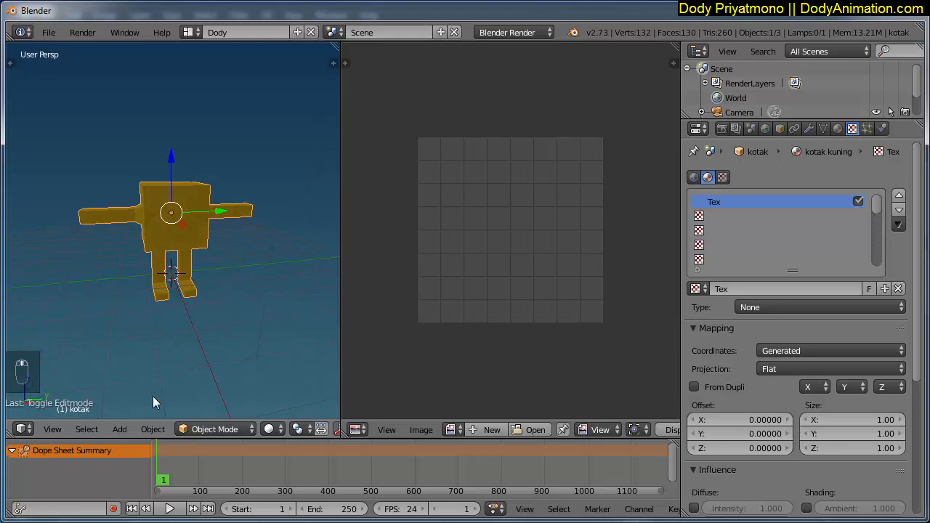
pyautogui.click(226, 431)
pyautogui.click(214, 395)
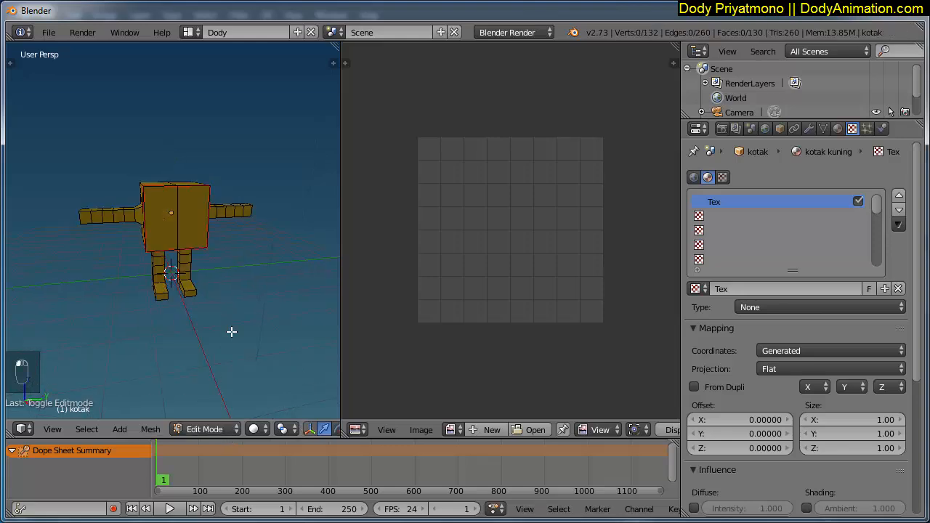
pyautogui.moveTo(231, 332); pyautogui.dragTo(210, 277, button='middle')
pyautogui.press('a')
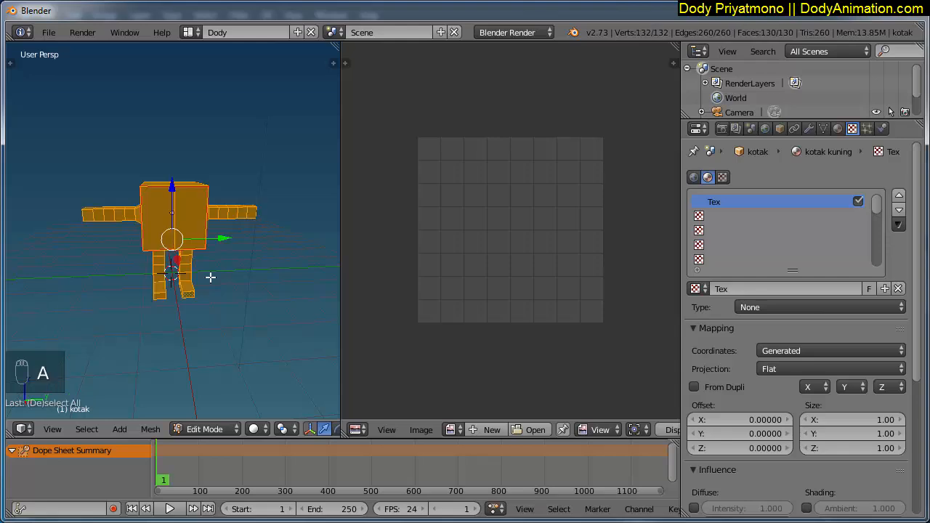
pyautogui.press('u')
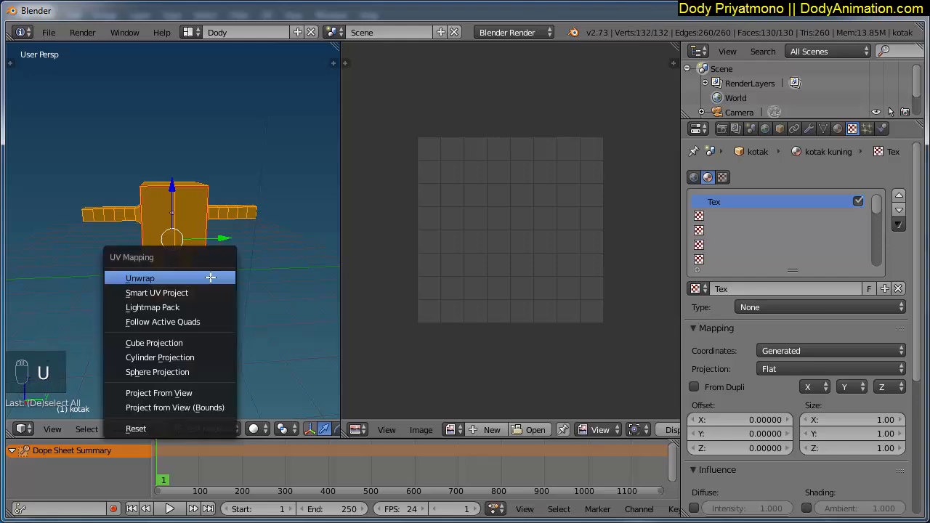
pyautogui.click(150, 279)
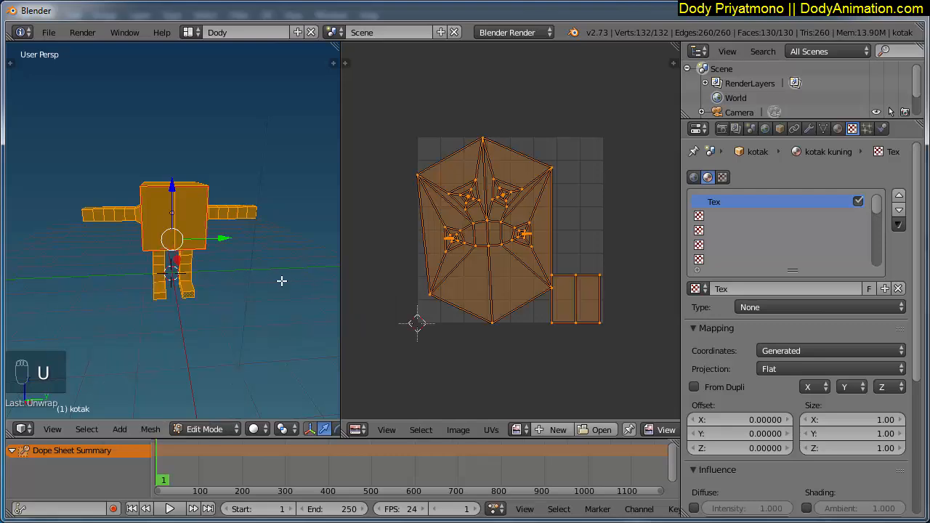
pyautogui.moveTo(166, 220); pyautogui.dragTo(191, 230, button='middle')
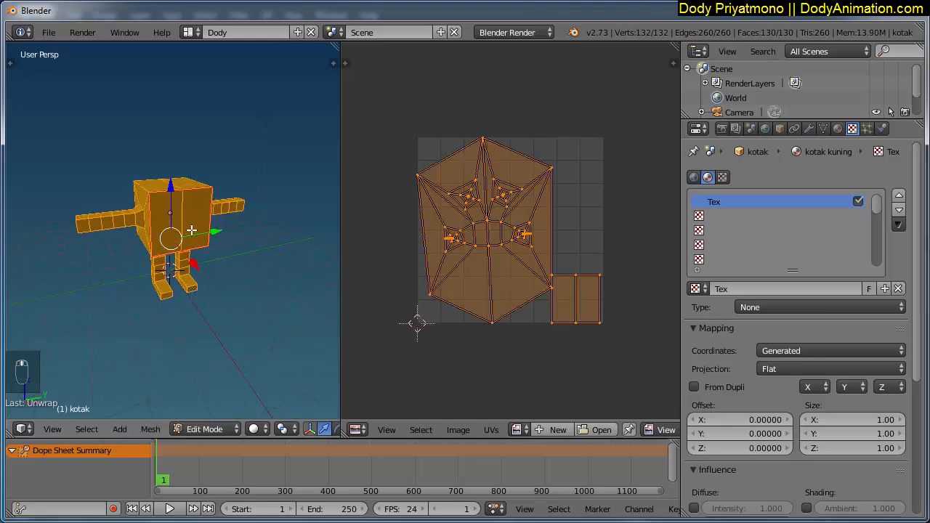
pyautogui.scroll(2, 495, 247)
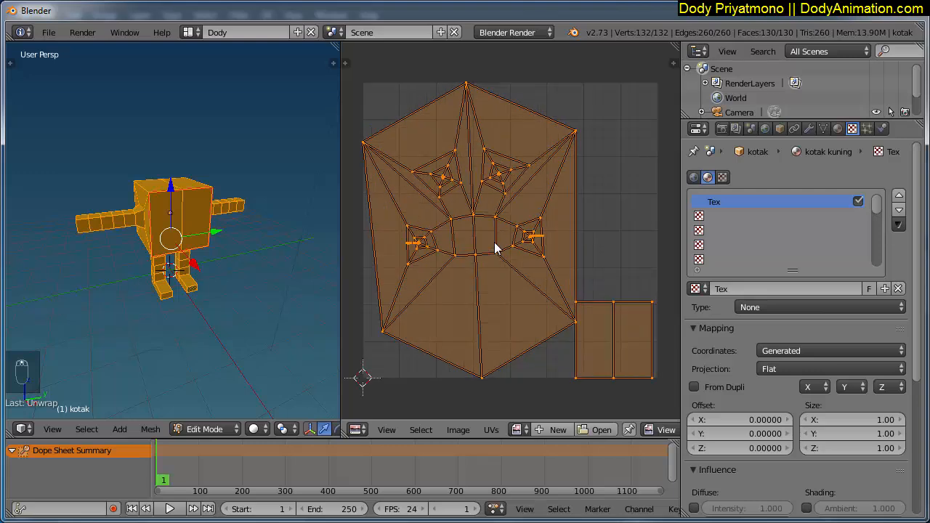
pyautogui.scroll(-2, 495, 247)
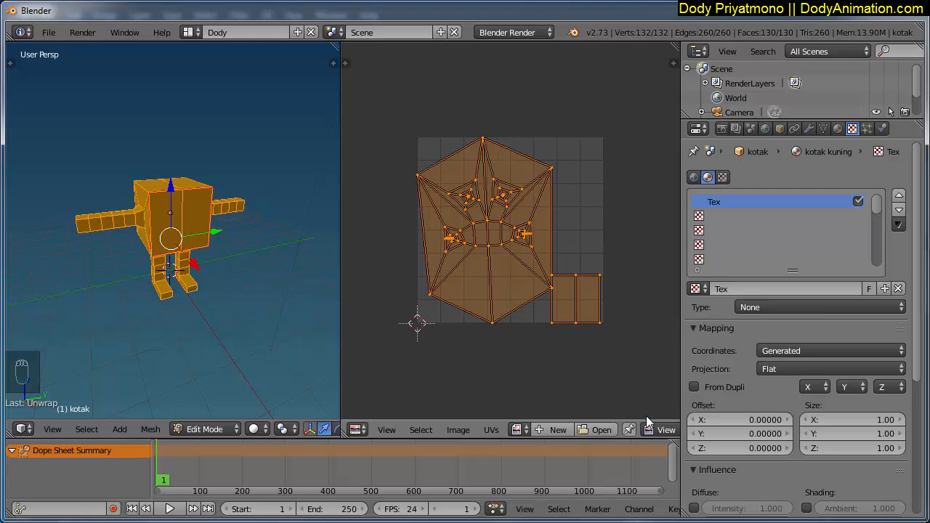
# Synchronise UV and mesh selection, deselect everything, and try box-selecting the large body UV island by vertices.
pyautogui.hscroll(5, 548, 433)
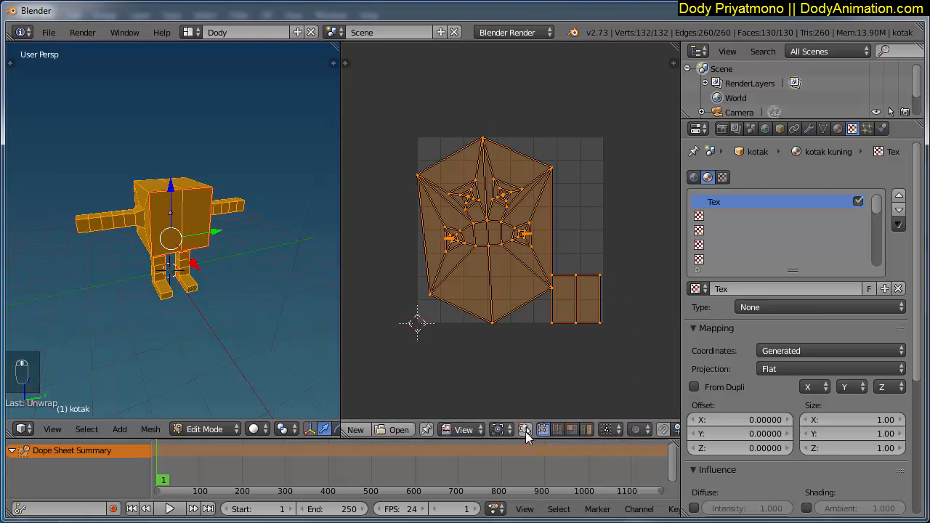
pyautogui.click(525, 431)
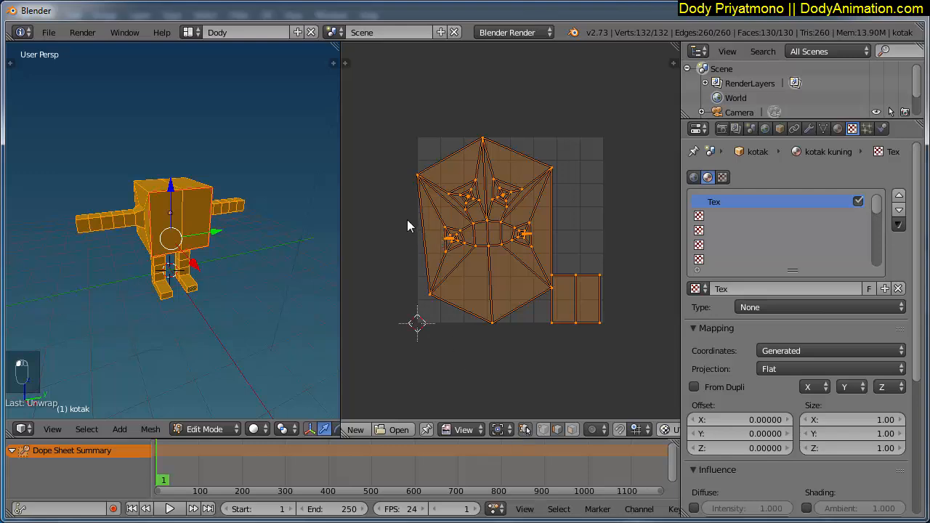
pyautogui.press('a')
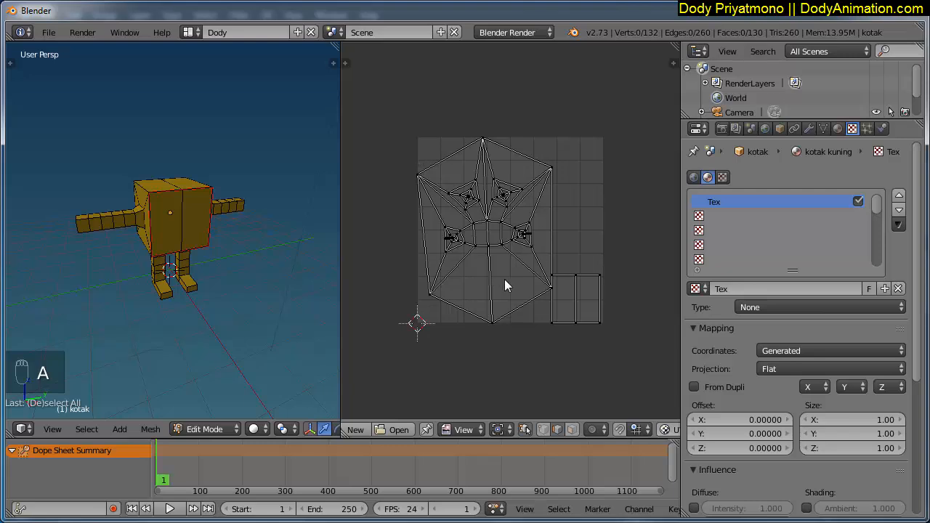
pyautogui.press('b')
pyautogui.moveTo(394, 122); pyautogui.dragTo(550, 341)
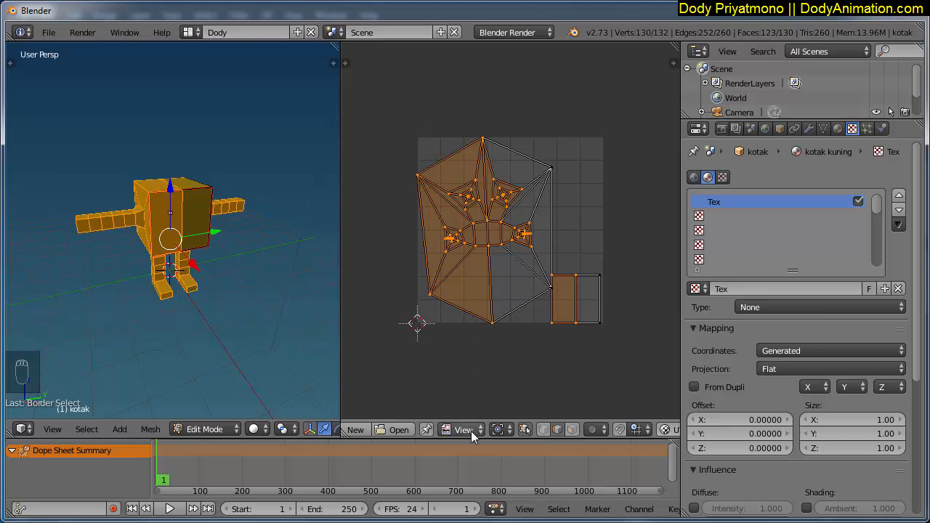
# Switch to face selection and box-select only the large body UV island, leaving out the two front-face rectangles.
pyautogui.click(572, 431)
pyautogui.press('a')
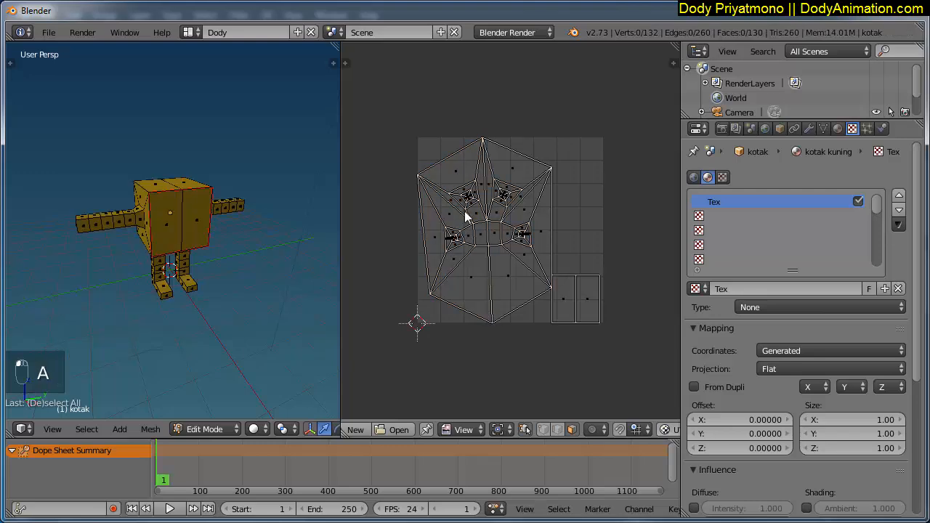
pyautogui.press('b')
pyautogui.moveTo(405, 132); pyautogui.dragTo(540, 350)
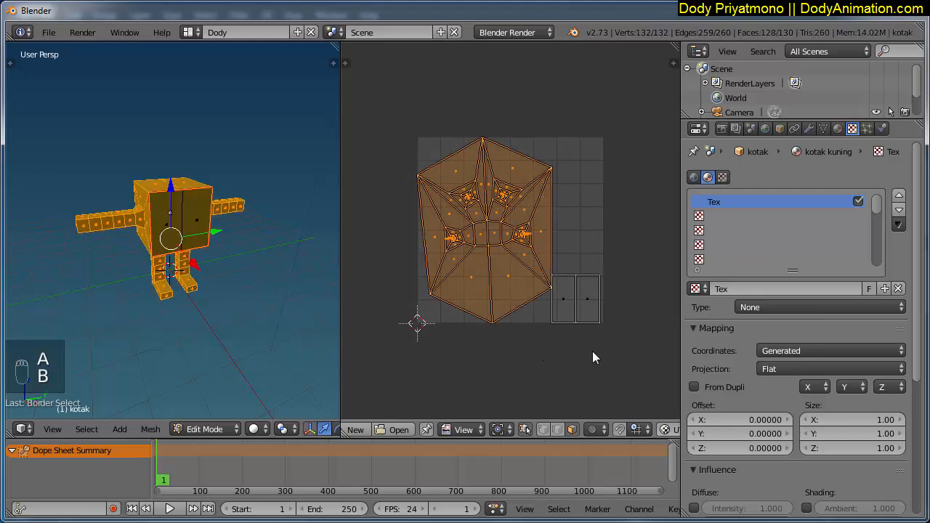
# Shrink the body UV island to a tiny patch and place it in the upper-left corner of the UV square.
pyautogui.press('s')
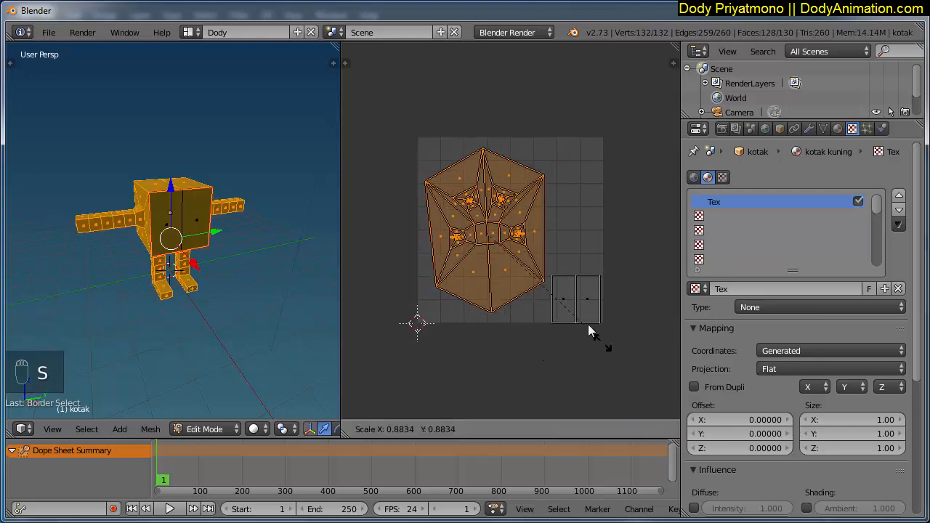
pyautogui.click(489, 250)
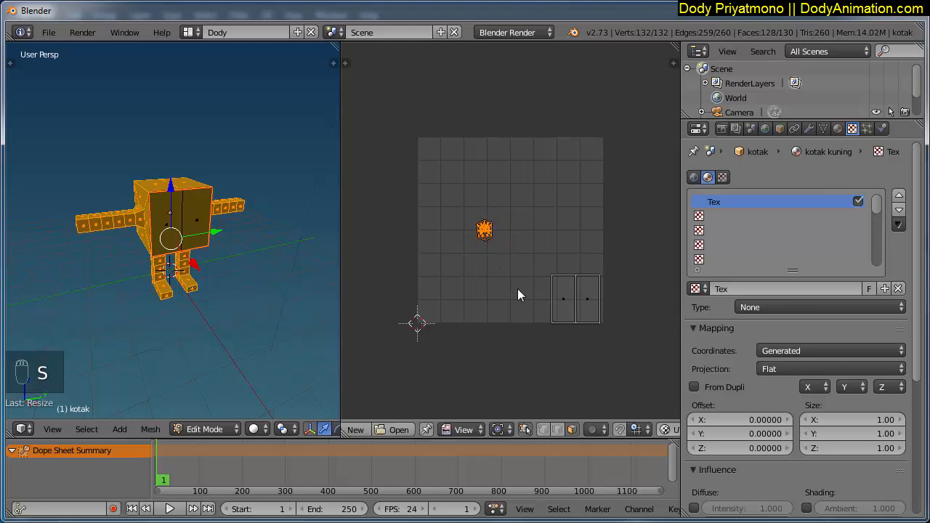
pyautogui.press('g')
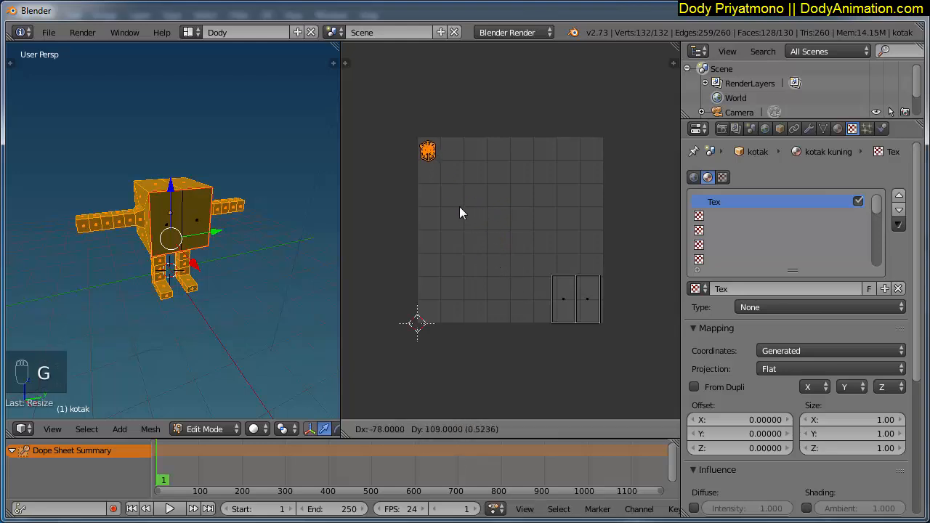
pyautogui.click(435, 178)
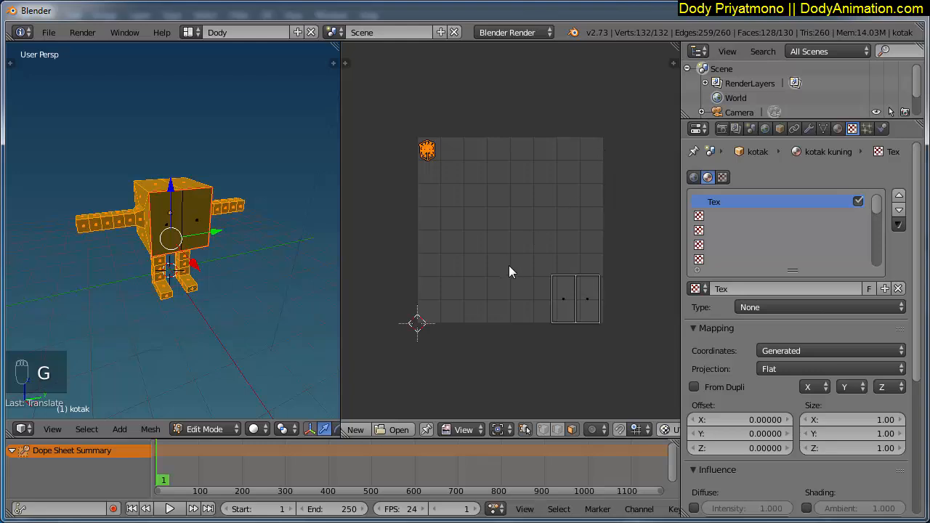
# Select both front-face UV rectangles, centre them in the UV square and enlarge them to nearly fill it.
pyautogui.press('a')
pyautogui.rightClick(565, 306)
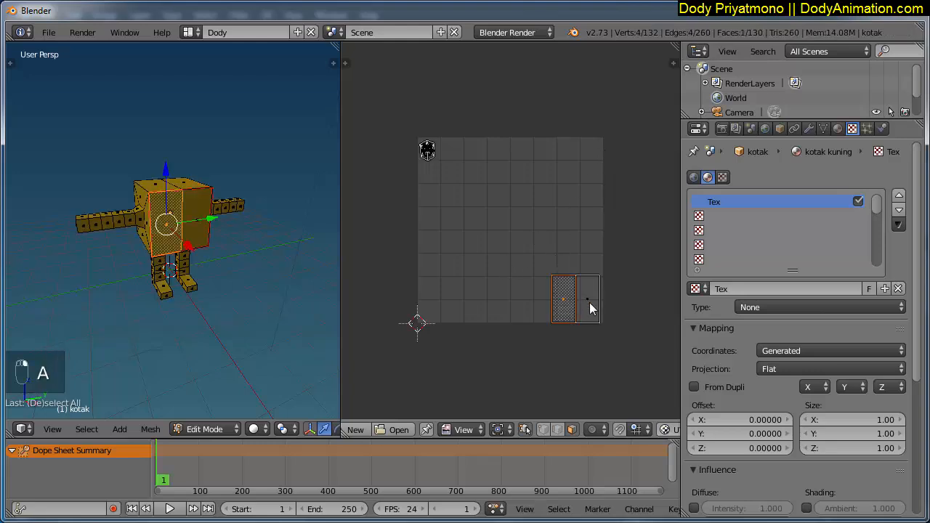
pyautogui.keyDown('shift'); pyautogui.rightClick(589, 302); pyautogui.keyUp('shift')
pyautogui.keyDown('shift'); pyautogui.rightClick(588, 307); pyautogui.keyUp('shift')
pyautogui.keyDown('shift'); pyautogui.rightClick(590, 309); pyautogui.keyUp('shift')
pyautogui.press('g')
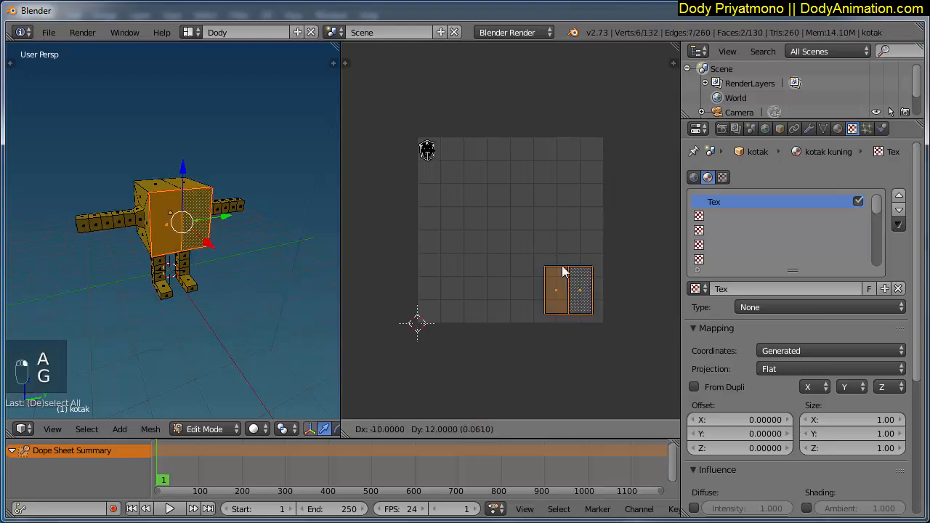
pyautogui.click(525, 238)
pyautogui.press('s')
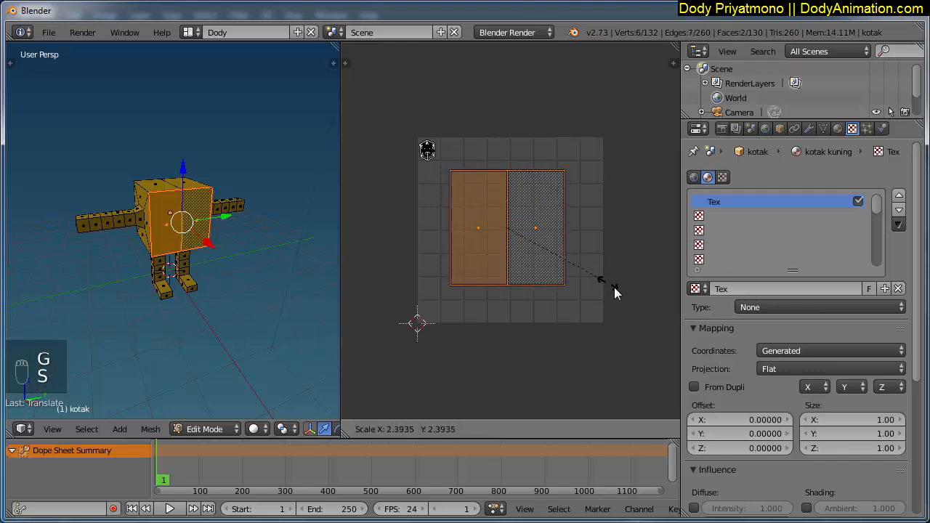
pyautogui.click(652, 314)
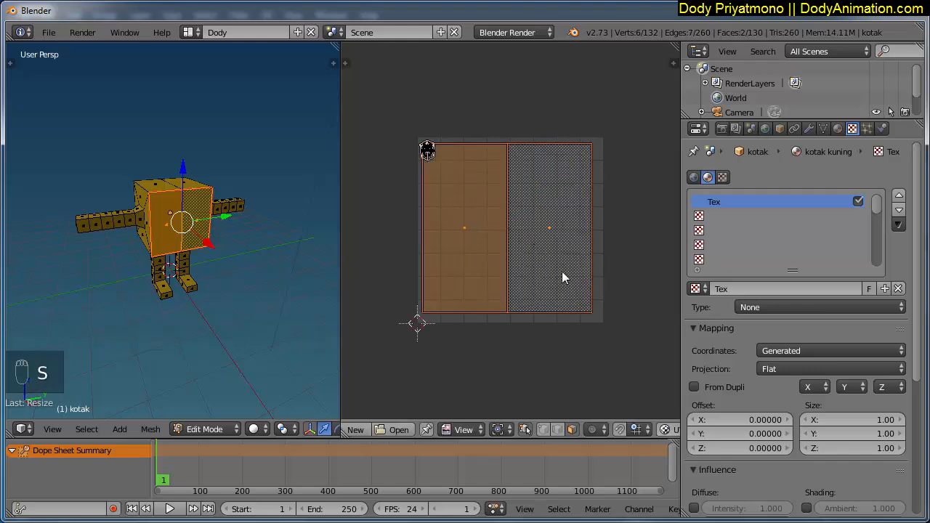
# Select the two front-face UV halves in turn to check which side of the character's face each matches.
pyautogui.rightClick(567, 273)
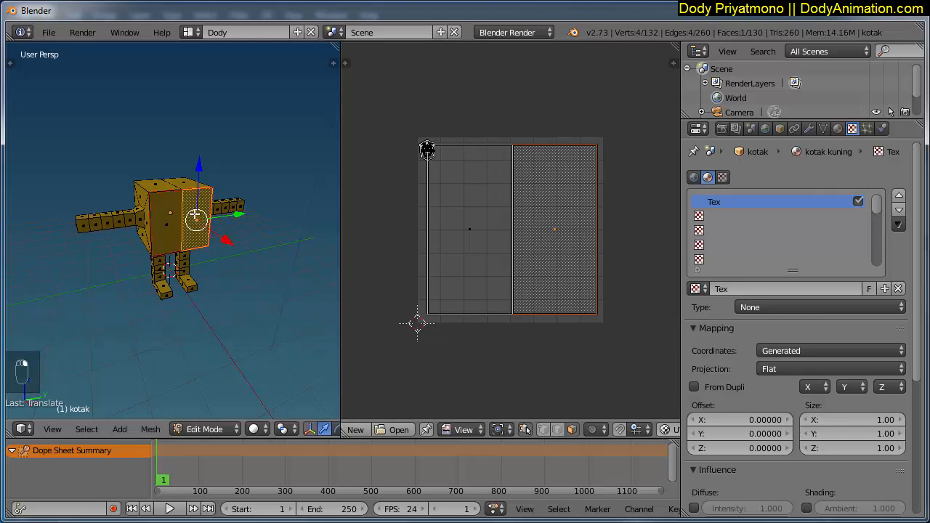
pyautogui.keyDown('shift'); pyautogui.rightClick(486, 242); pyautogui.keyUp('shift')
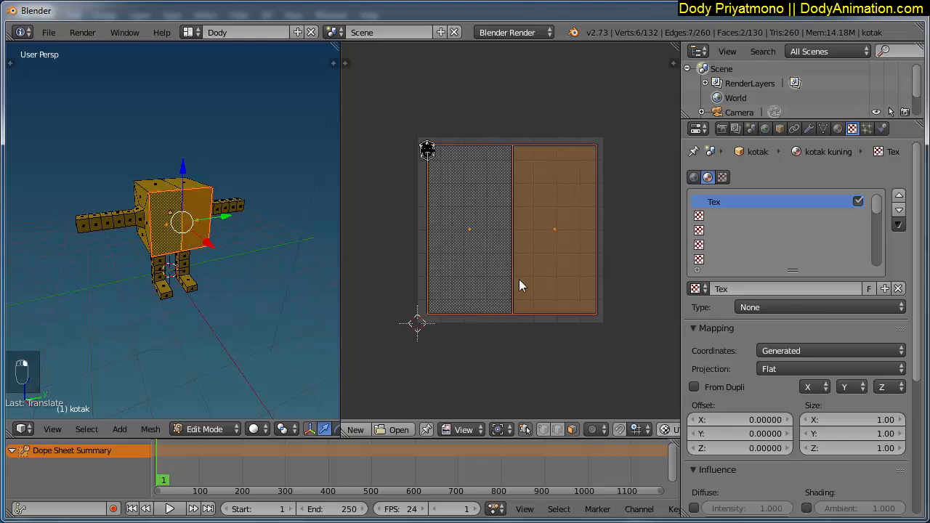
pyautogui.rightClick(571, 237)
pyautogui.scroll(1, 533, 256)
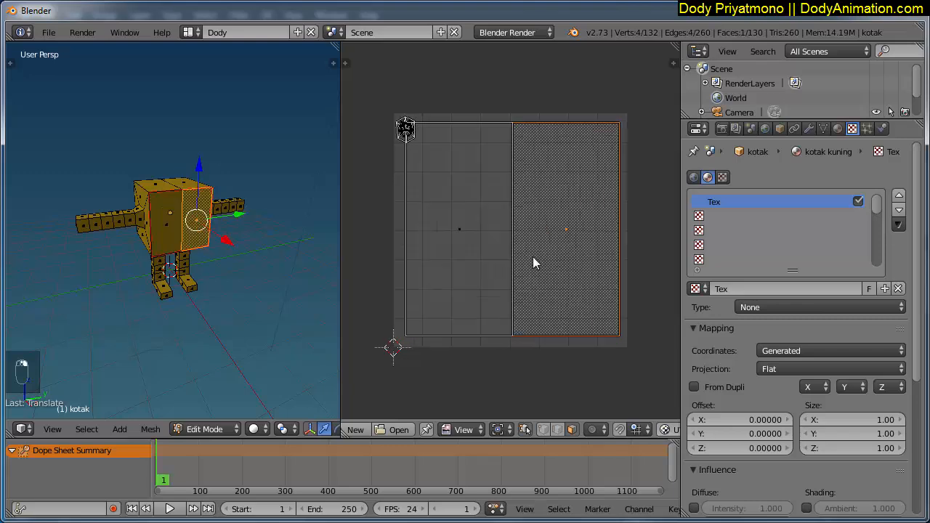
pyautogui.scroll(-2, 533, 256)
pyautogui.rightClick(477, 216)
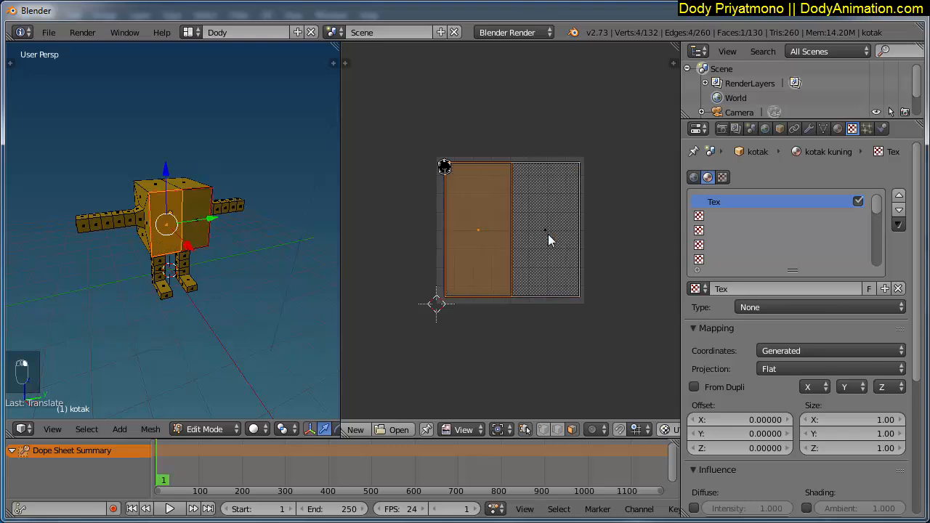
pyautogui.press('g')
pyautogui.click(548, 240)
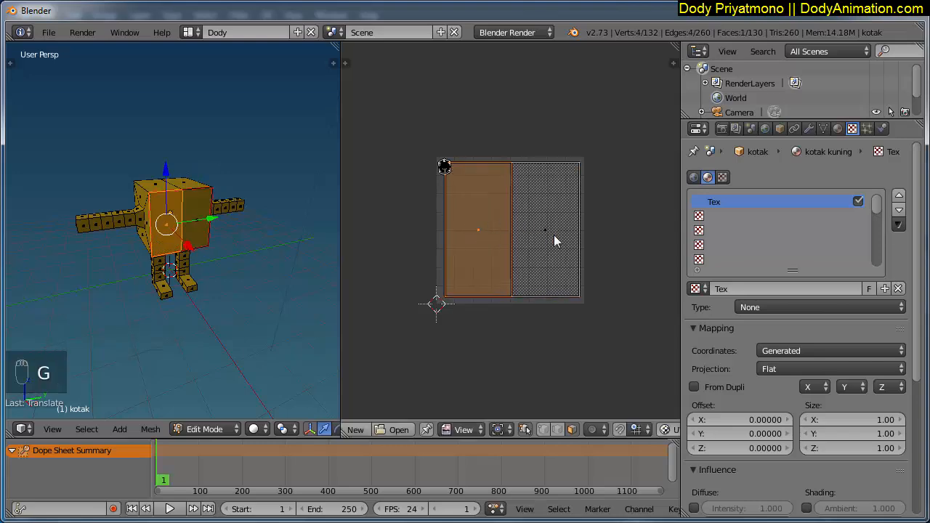
# Return the character to Object Mode and show the texture settings of its yellow material.
pyautogui.press('Tab')
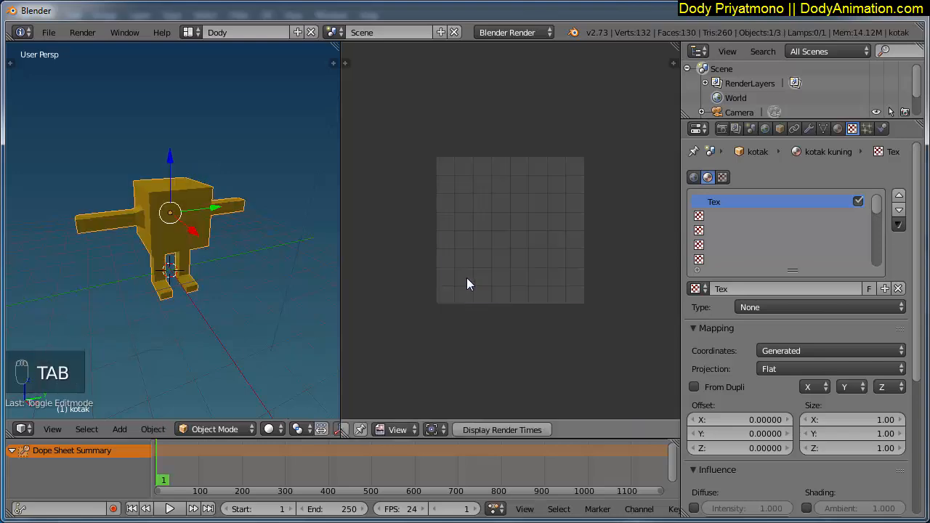
pyautogui.click(232, 431)
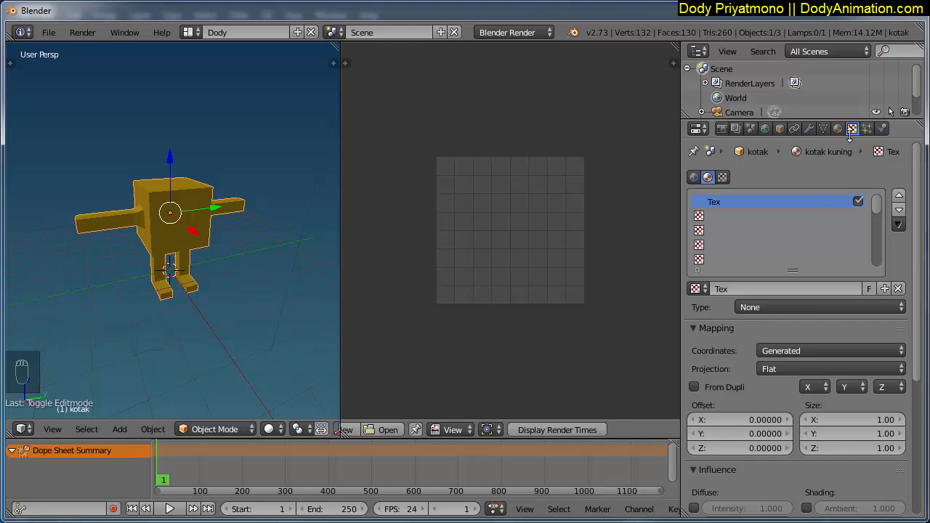
pyautogui.click(745, 290)
pyautogui.click(852, 132)
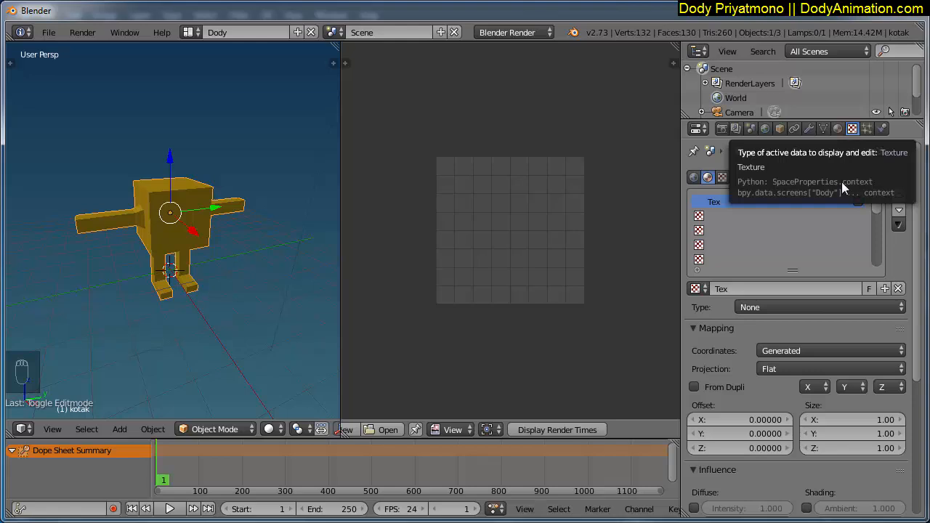
# Rename the yellow material's texture to normal and set its type to Image or Movie.
pyautogui.click(746, 290)
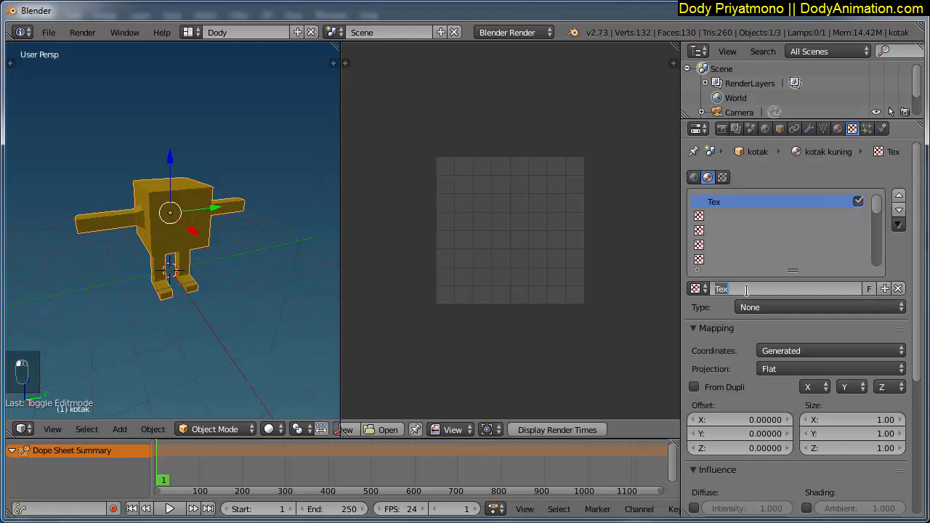
pyautogui.write('normal')
pyautogui.press('Return')
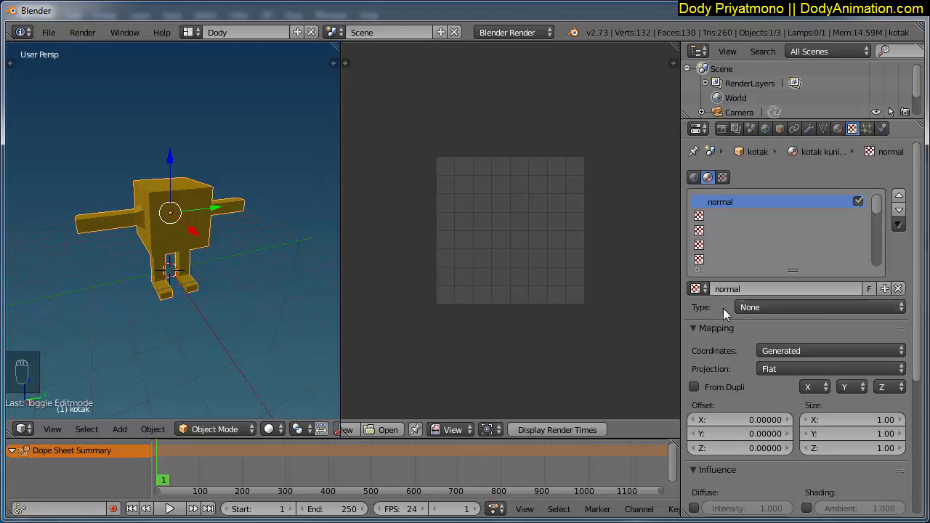
pyautogui.click(767, 309)
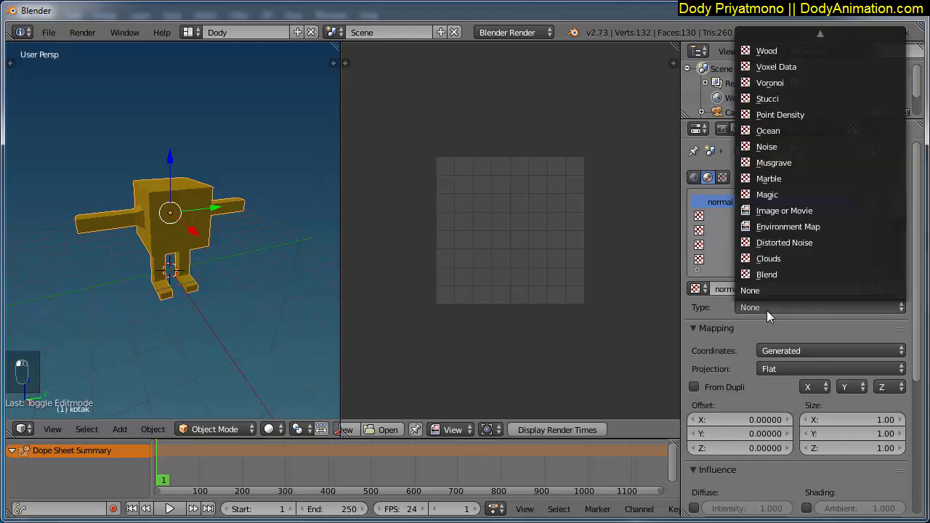
pyautogui.click(770, 211)
# Load 01 normal.png from the Blender tekstur animasi folder as the texture's image, browsing the files as thumbnails.
pyautogui.scroll(-5, 918, 314)
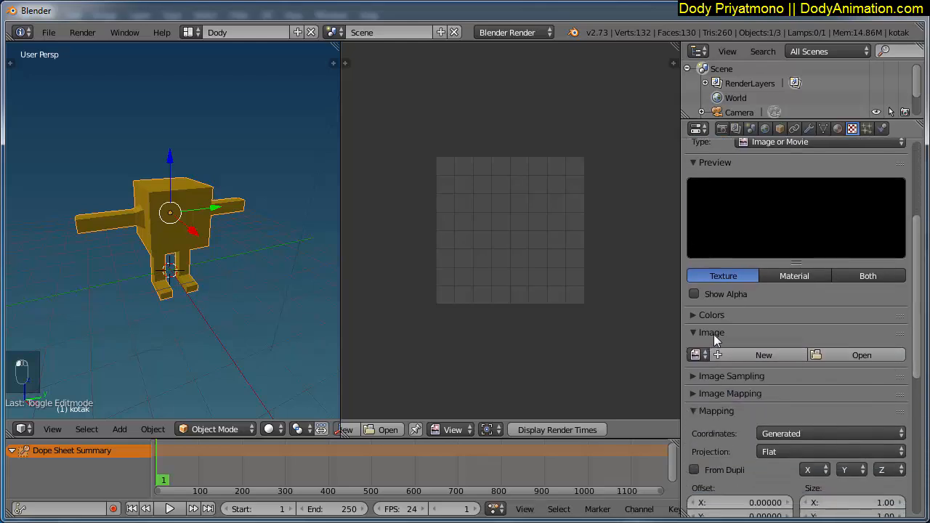
pyautogui.click(855, 355)
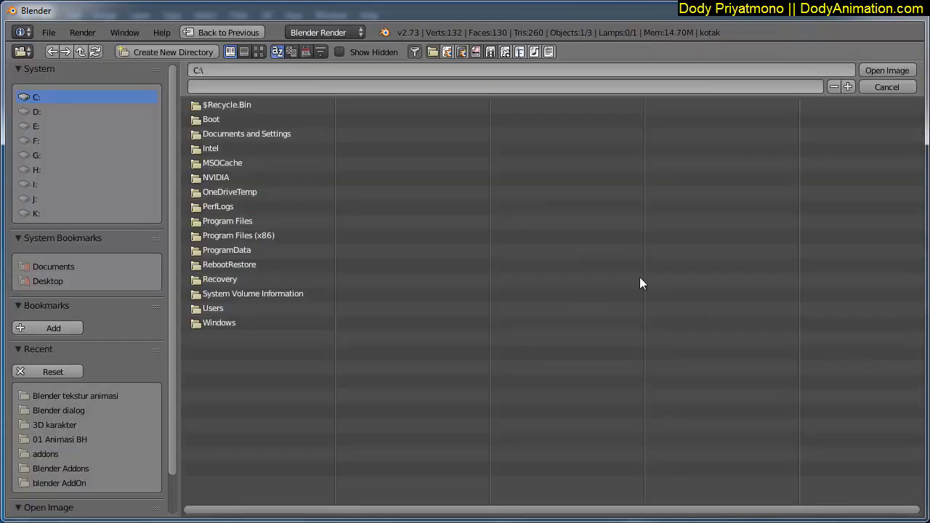
pyautogui.click(99, 397)
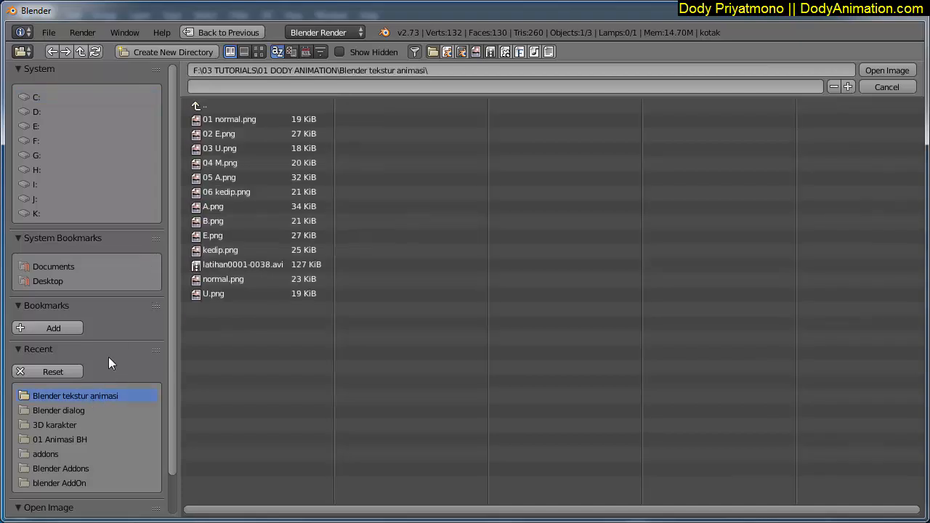
pyautogui.click(261, 52)
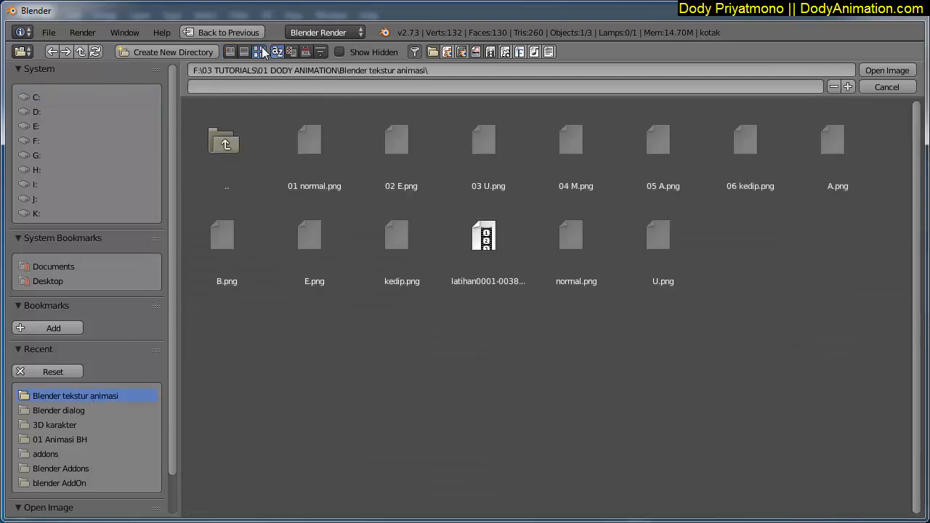
pyautogui.click(299, 166)
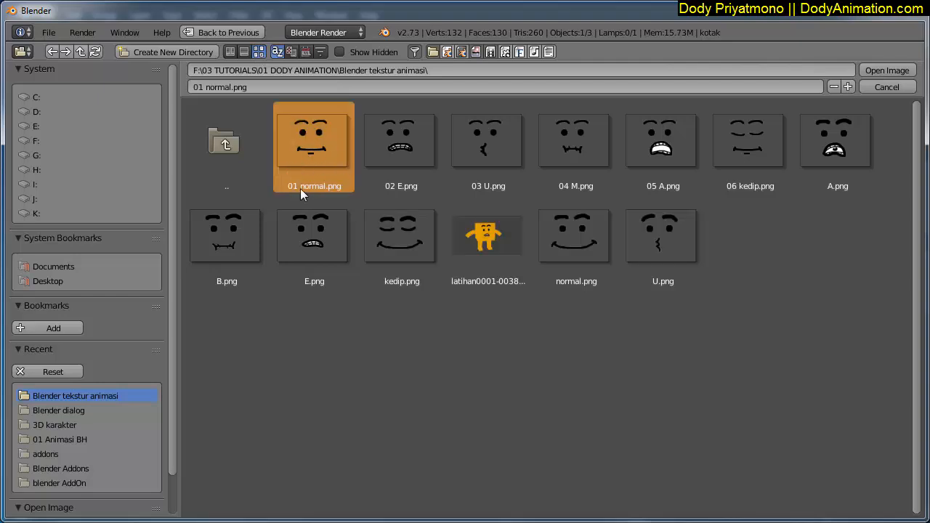
pyautogui.click(882, 70)
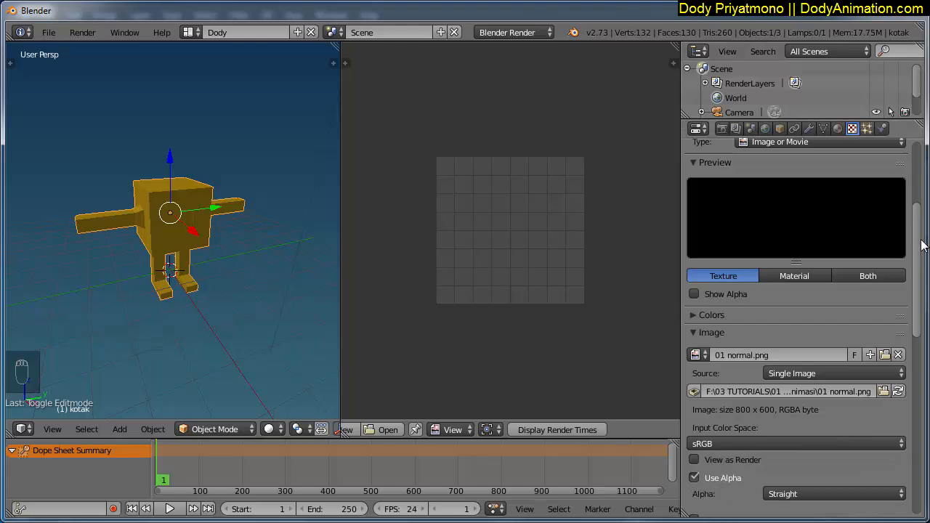
# Set the normal texture's mapping coordinates to UV.
pyautogui.moveTo(919, 247); pyautogui.dragTo(917, 383)
pyautogui.click(787, 257)
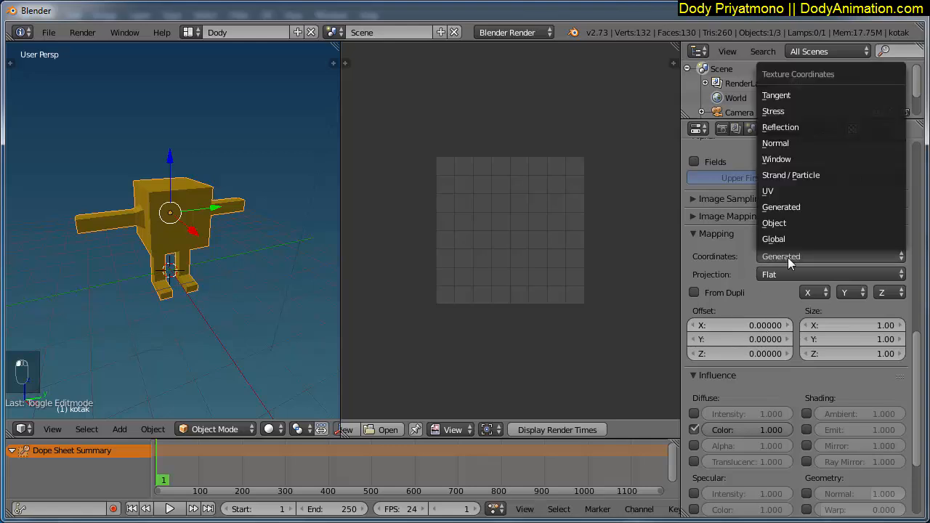
pyautogui.click(779, 190)
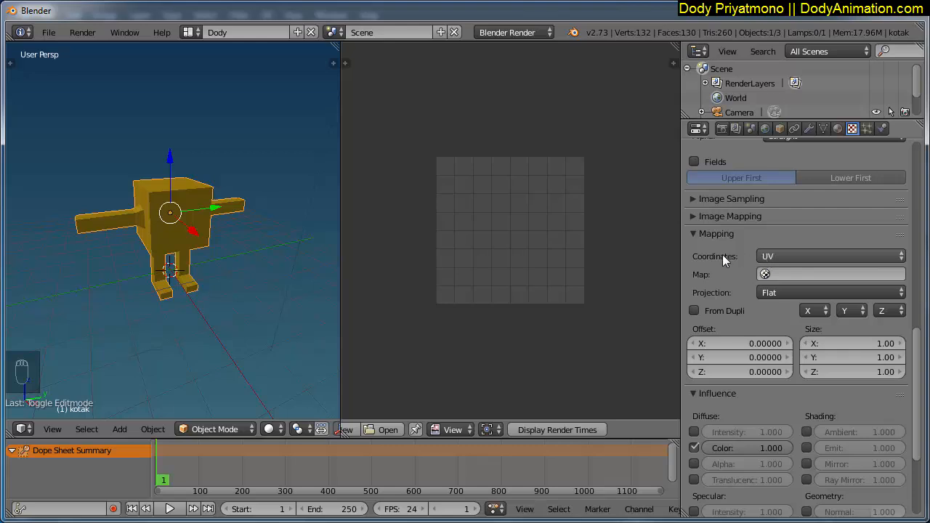
# Set the 3D view to Material shading and inspect the face texture on the character from several sides.
pyautogui.moveTo(253, 301); pyautogui.dragTo(237, 295, button='middle')
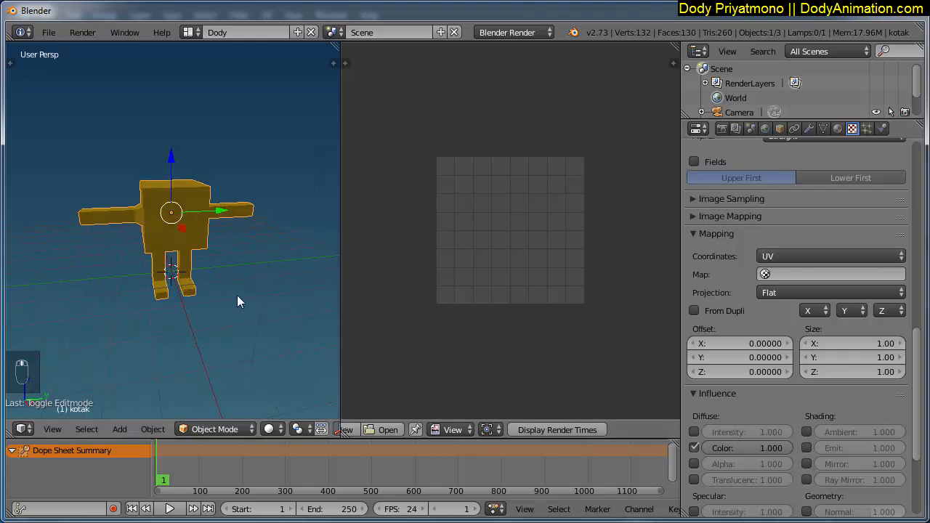
pyautogui.click(269, 430)
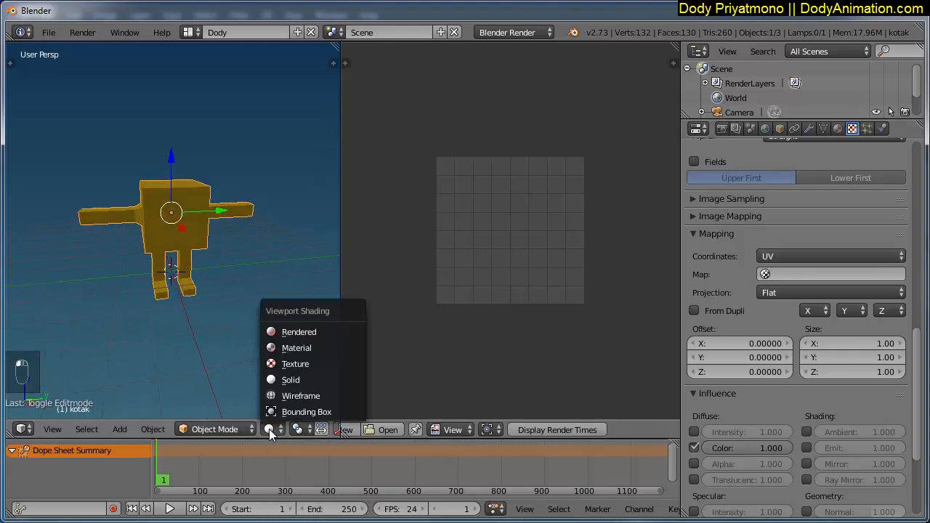
pyautogui.click(284, 346)
pyautogui.moveTo(187, 316); pyautogui.dragTo(85, 256, button='middle')
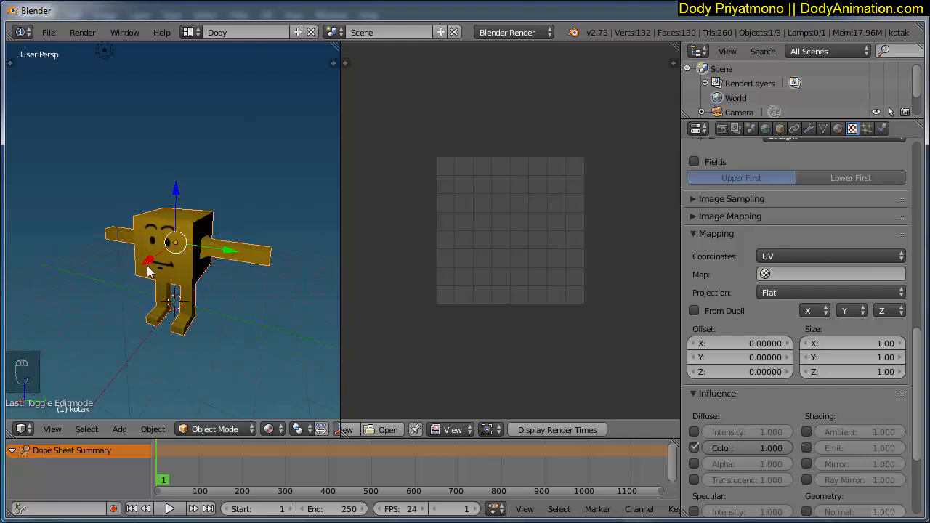
pyautogui.moveTo(152, 264); pyautogui.dragTo(232, 265, button='middle')
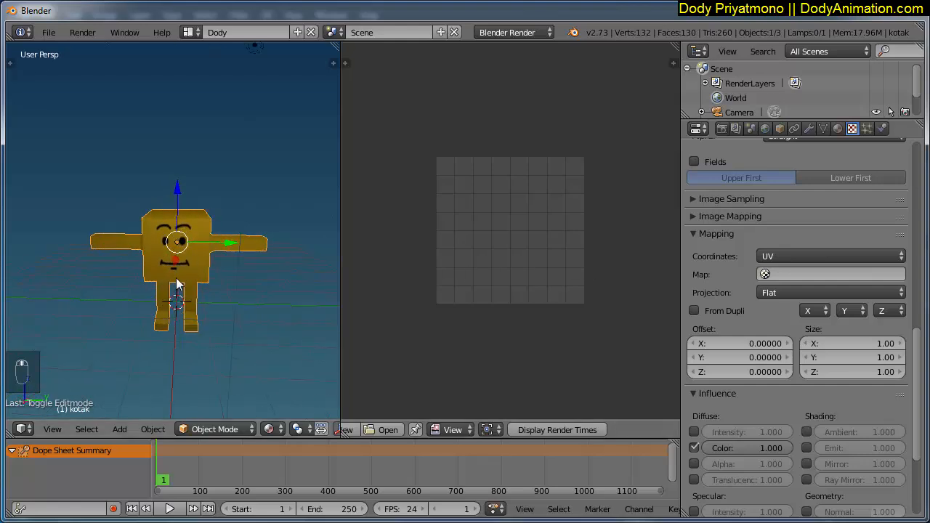
pyautogui.moveTo(167, 273); pyautogui.dragTo(250, 273, button='middle')
# Make the kotak kuning material shadeless and check the evenly lit face up close.
pyautogui.click(838, 128)
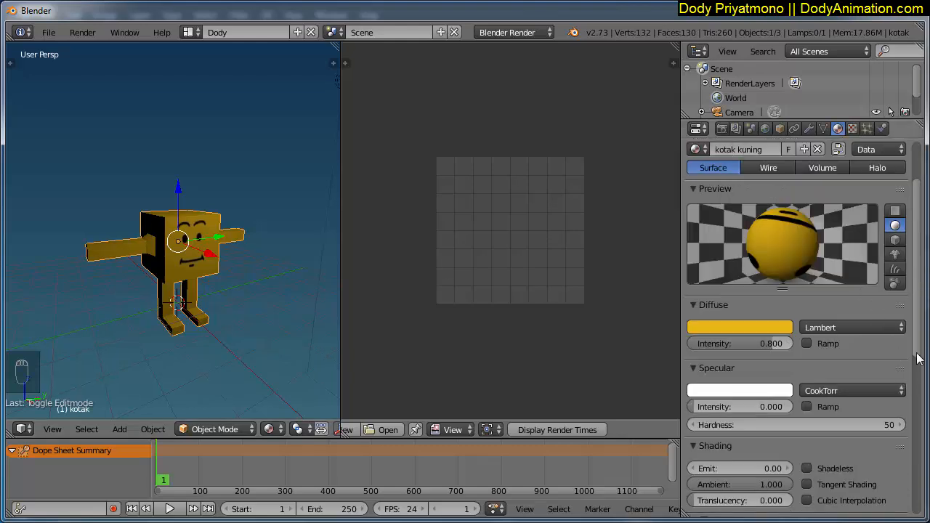
pyautogui.moveTo(920, 359); pyautogui.dragTo(917, 385)
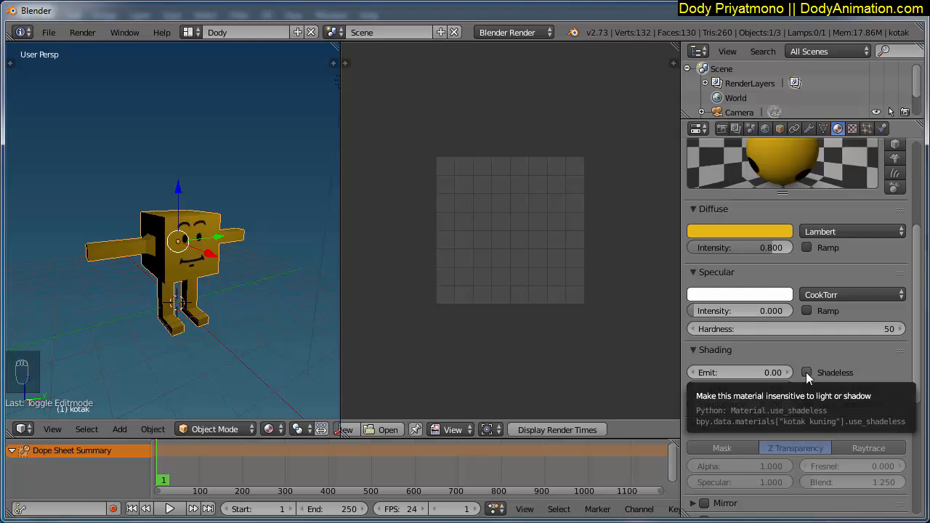
pyautogui.click(806, 372)
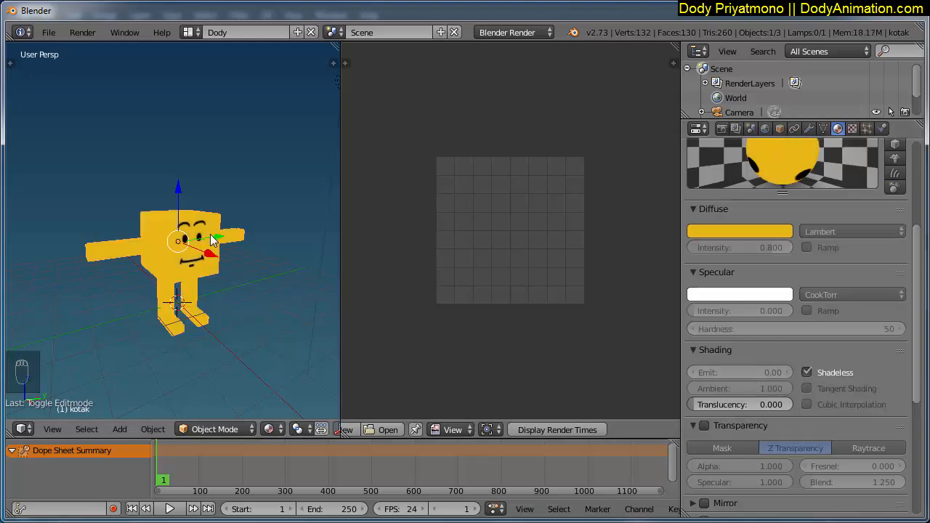
pyautogui.moveTo(265, 269)
pyautogui.mouseDown(button='middle')
pyautogui.moveTo(158, 279)
pyautogui.moveTo(268, 266)
pyautogui.mouseUp(button='middle')
pyautogui.scroll(2, 191, 238)
pyautogui.moveTo(192, 244)
pyautogui.mouseDown(button='middle')
pyautogui.moveTo(313, 209)
pyautogui.moveTo(203, 244)
pyautogui.mouseUp(button='middle')
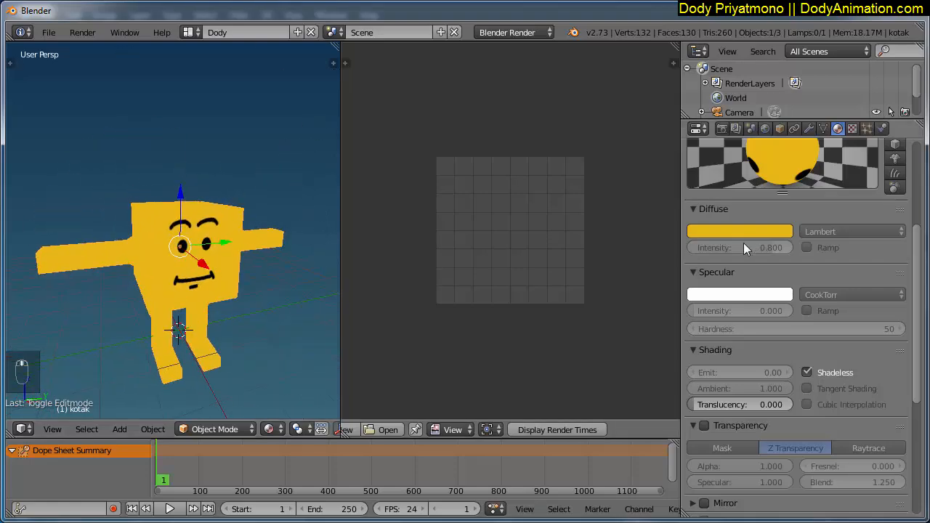
# Put the character in Edit Mode, select both front face halves and scale their UVs down slightly to enlarge the face drawing.
pyautogui.click(853, 128)
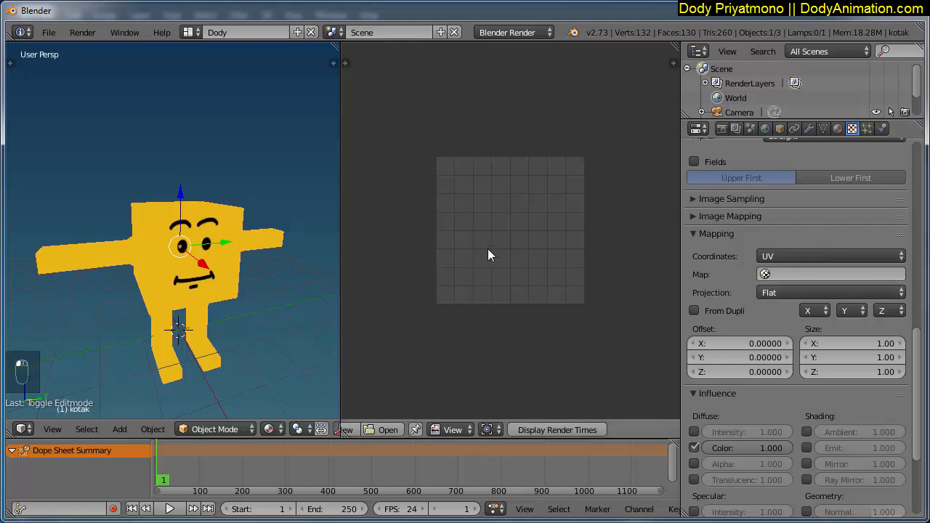
pyautogui.moveTo(251, 300); pyautogui.dragTo(262, 410, button='middle')
pyautogui.click(215, 429)
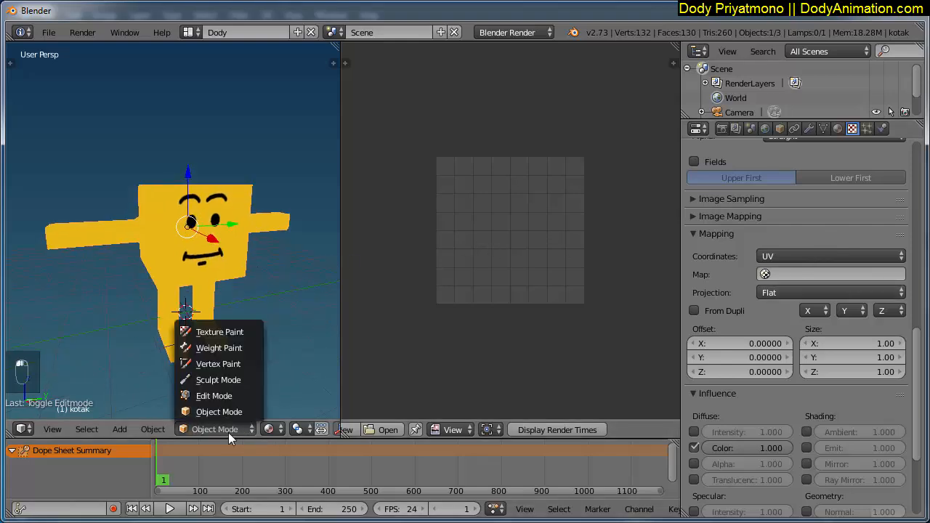
pyautogui.click(218, 396)
pyautogui.moveTo(217, 212); pyautogui.dragTo(237, 268, button='middle')
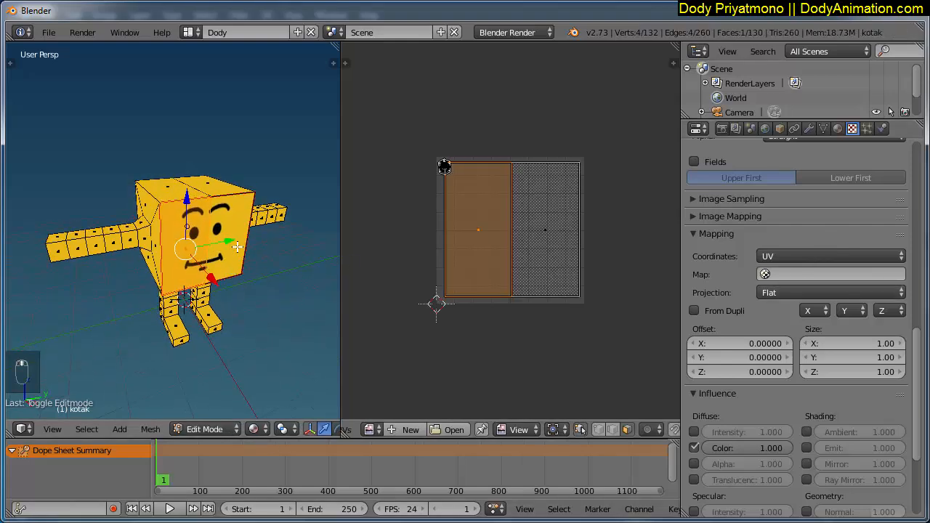
pyautogui.keyDown('shift'); pyautogui.rightClick(234, 243); pyautogui.keyUp('shift')
pyautogui.keyDown('shift'); pyautogui.rightClick(174, 243); pyautogui.keyUp('shift')
pyautogui.keyDown('shift'); pyautogui.rightClick(186, 234); pyautogui.keyUp('shift')
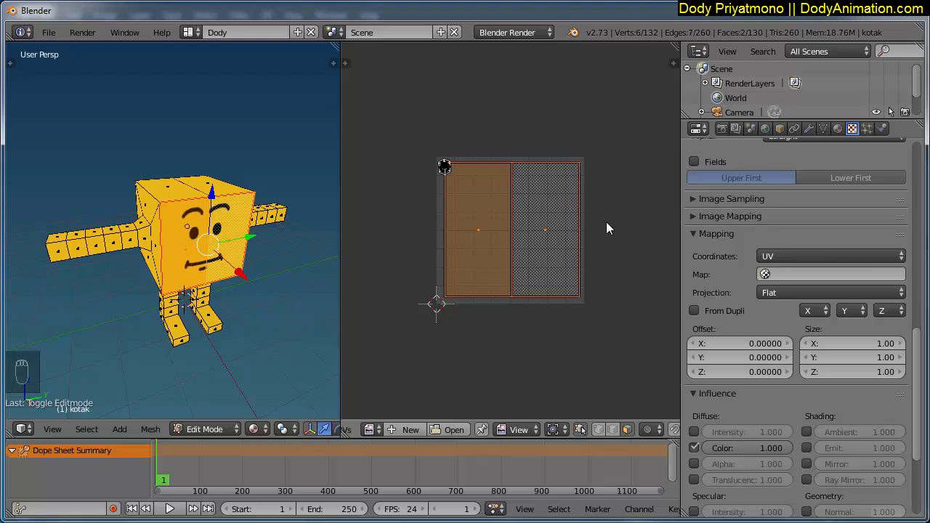
pyautogui.press('s')
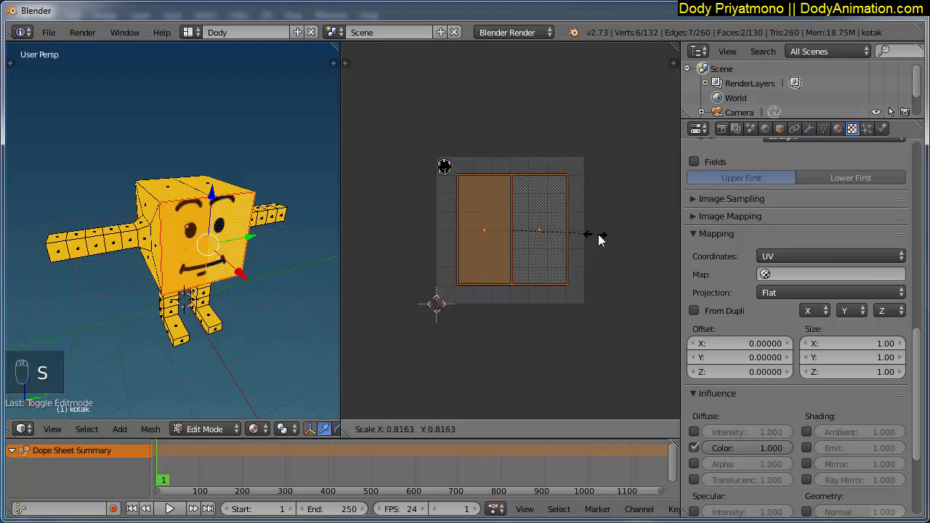
pyautogui.click(613, 248)
# Rotate the front-face UVs upside down and turn them back upright.
pyautogui.press('r')
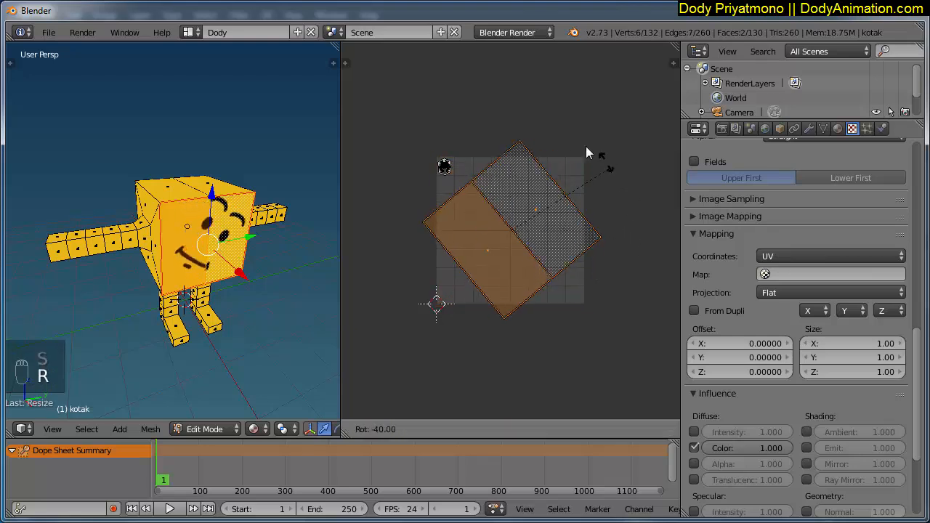
pyautogui.click(437, 222)
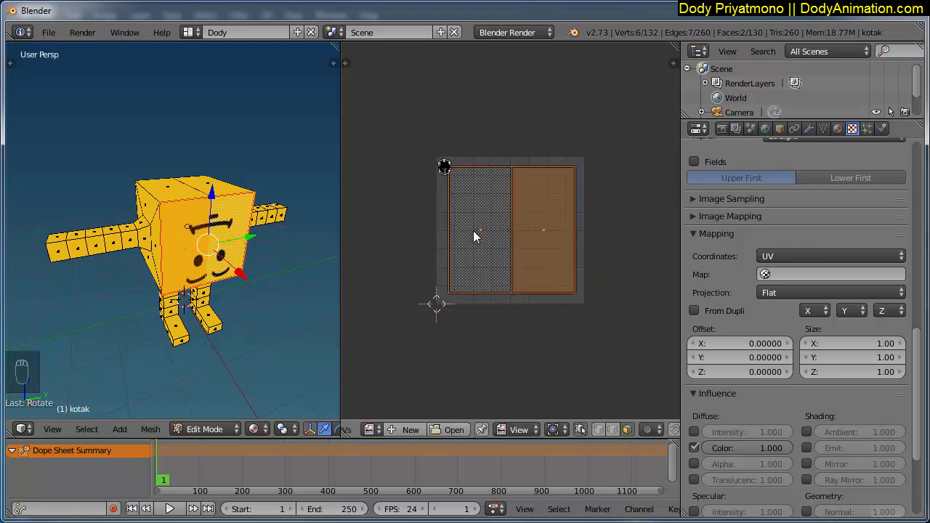
pyautogui.press('r')
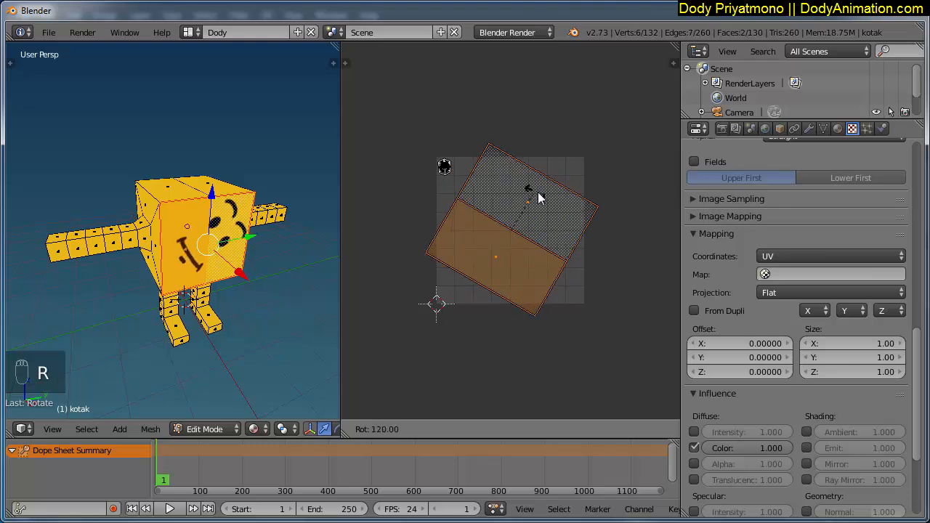
pyautogui.click(575, 233)
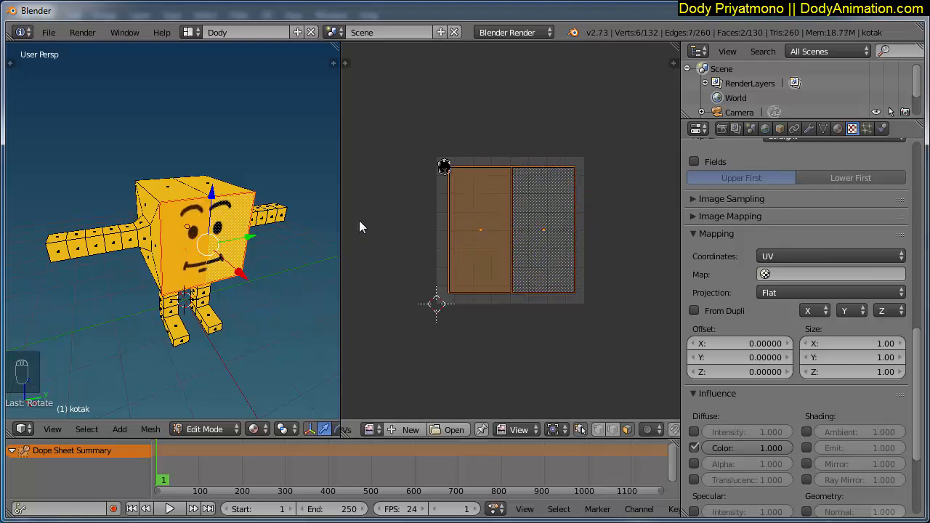
# Return the character to Object Mode and view its textured face from an angle.
pyautogui.moveTo(142, 231); pyautogui.dragTo(247, 218, button='middle')
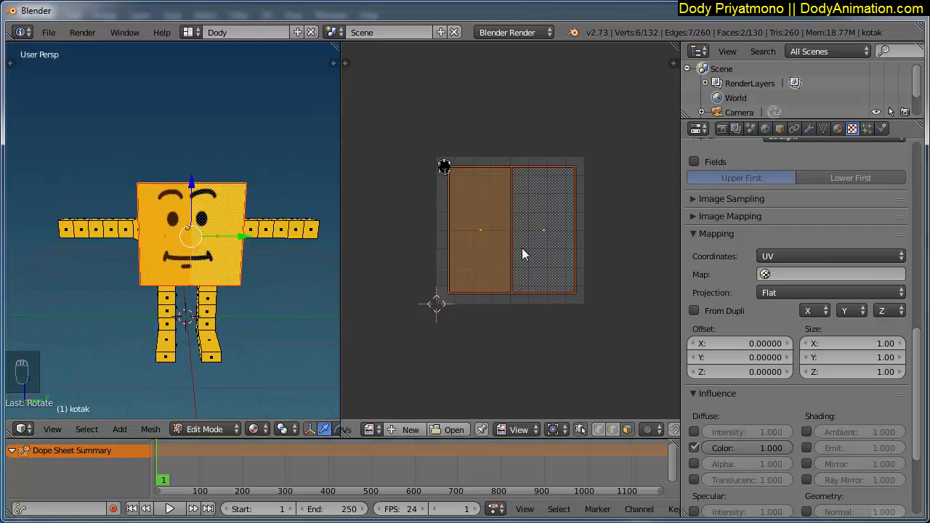
pyautogui.press('Tab')
pyautogui.moveTo(197, 235); pyautogui.dragTo(918, 361, button='middle')
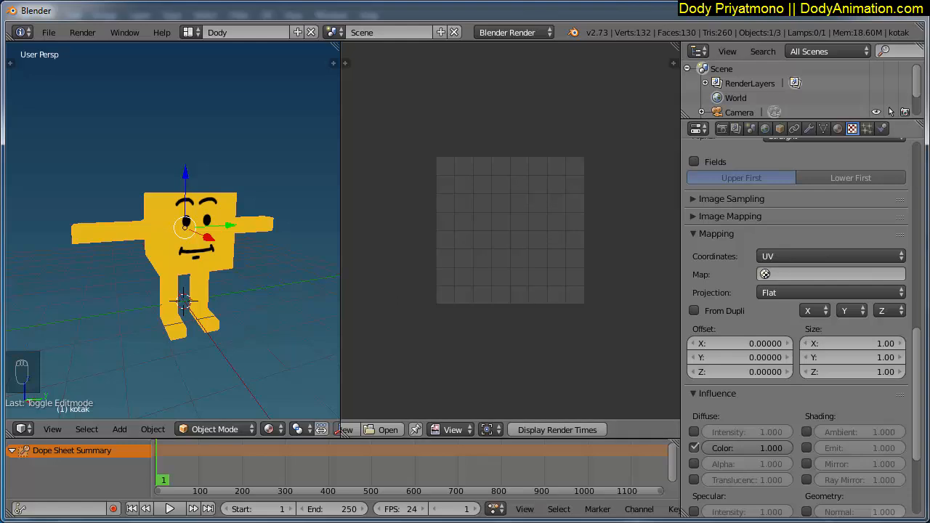
# Add a new texture in the second texture slot of the yellow material and open its name for editing.
pyautogui.moveTo(918, 349); pyautogui.dragTo(916, 159)
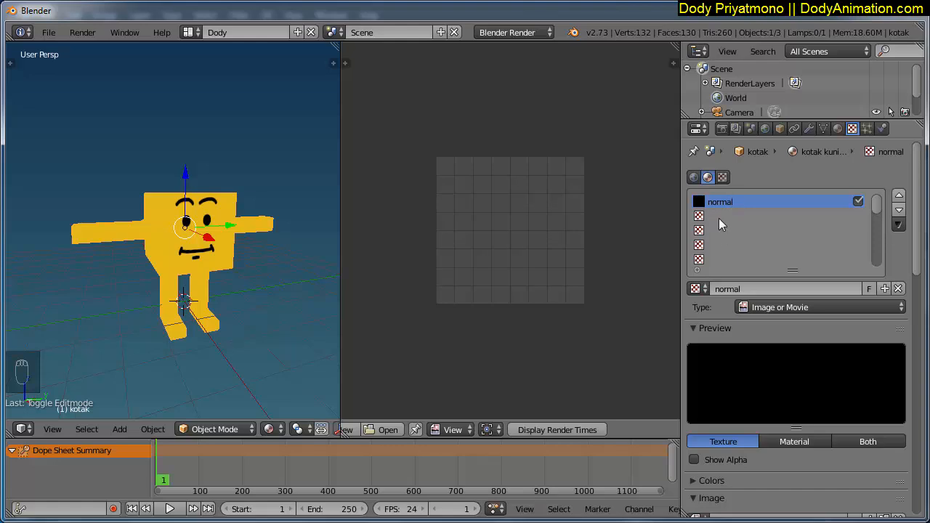
pyautogui.click(717, 216)
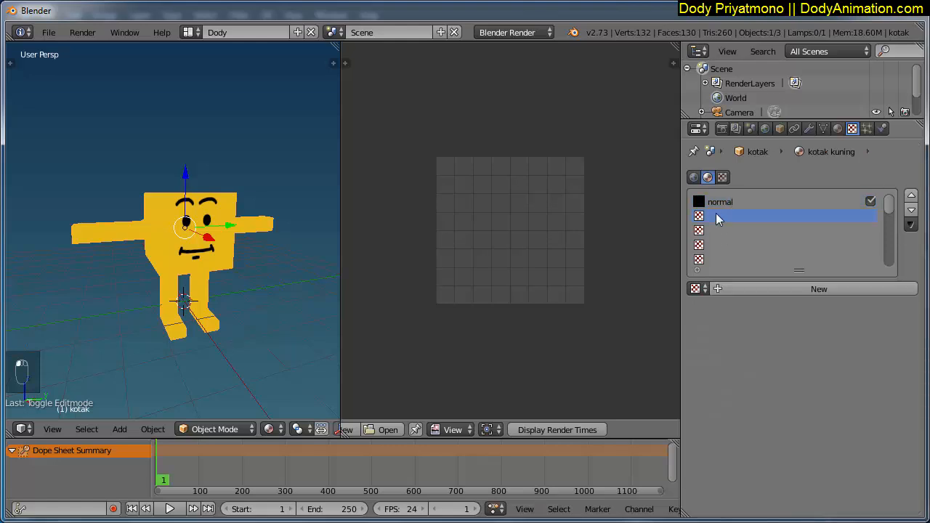
pyautogui.click(805, 290)
pyautogui.click(756, 289)
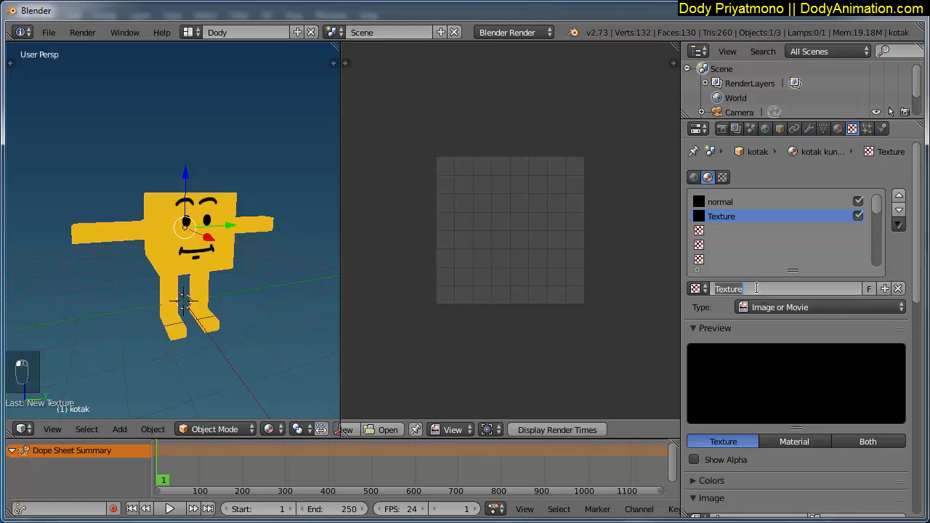
# Switch to Notepad and look up the second entry in the numbered list of facial expressions.
pyautogui.moveTo(492, 517)
pyautogui.click(556, 471)
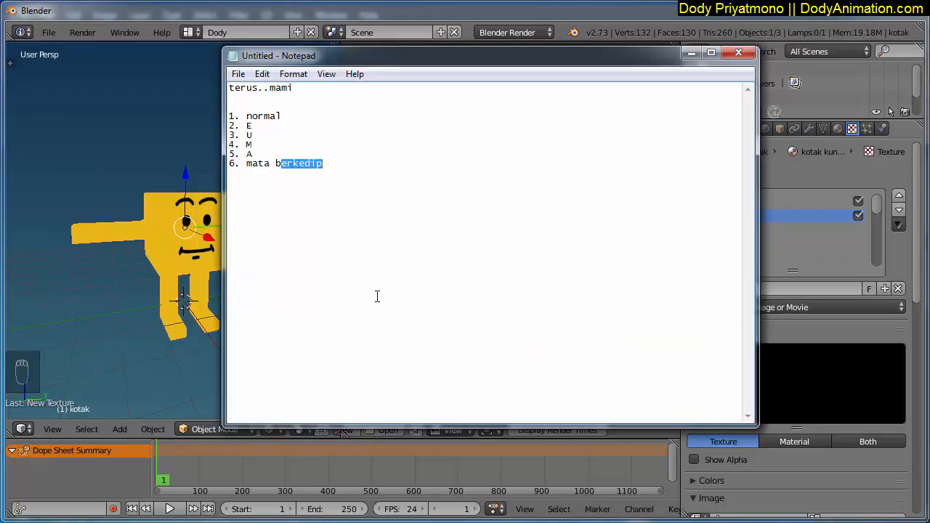
pyautogui.click(266, 125)
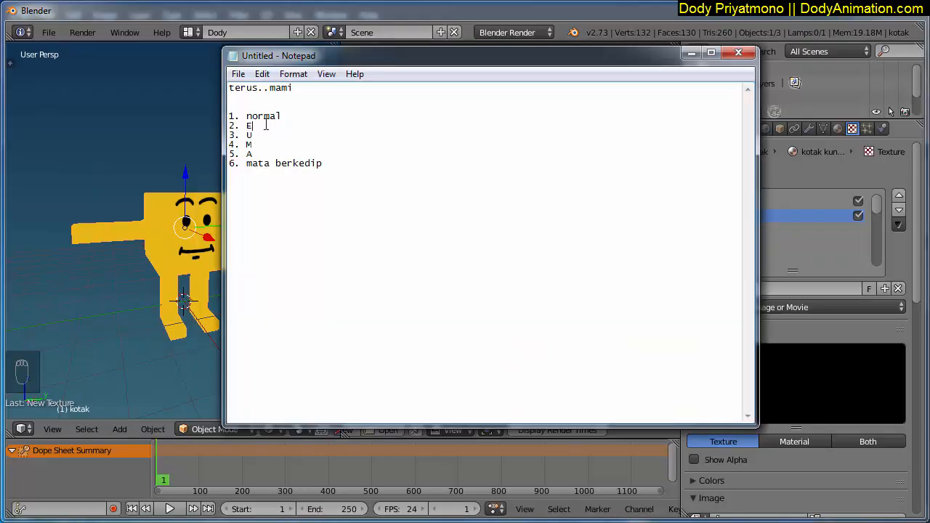
# Return to Blender and name the second texture of the yellow material E.
pyautogui.click(691, 53)
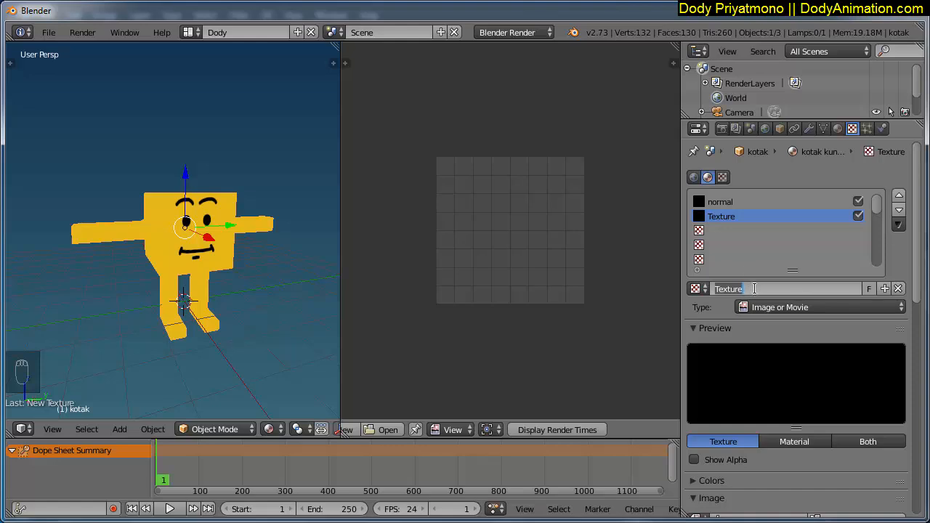
pyautogui.write('E')
pyautogui.press('Return')
# Load the image 02 E.png from the Blender tekstur animasi folder into the E texture.
pyautogui.scroll(-1, 753, 290)
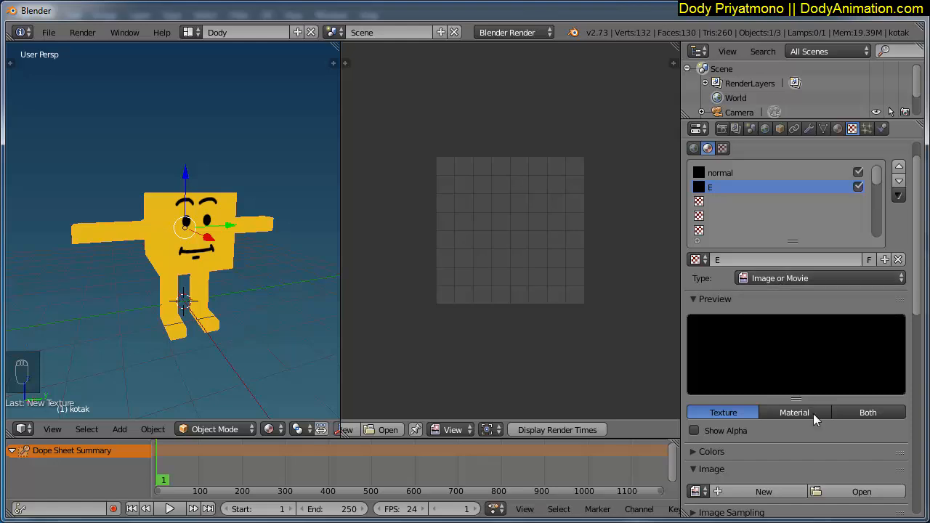
pyautogui.scroll(-4, 858, 407)
pyautogui.click(845, 392)
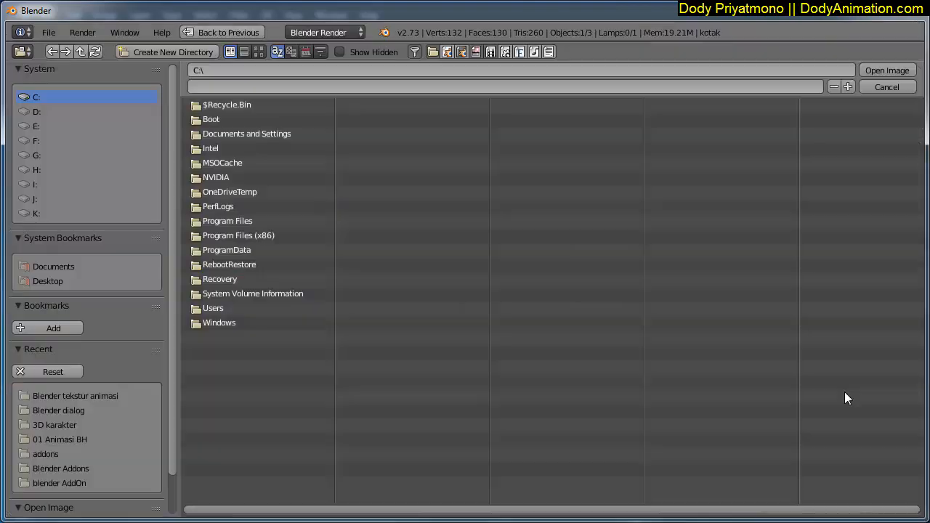
pyautogui.click(47, 396)
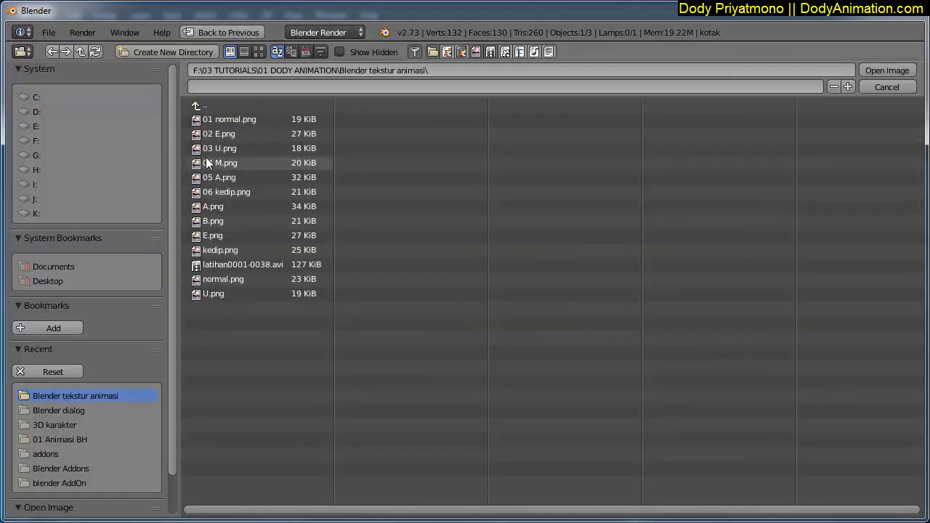
pyautogui.click(261, 135)
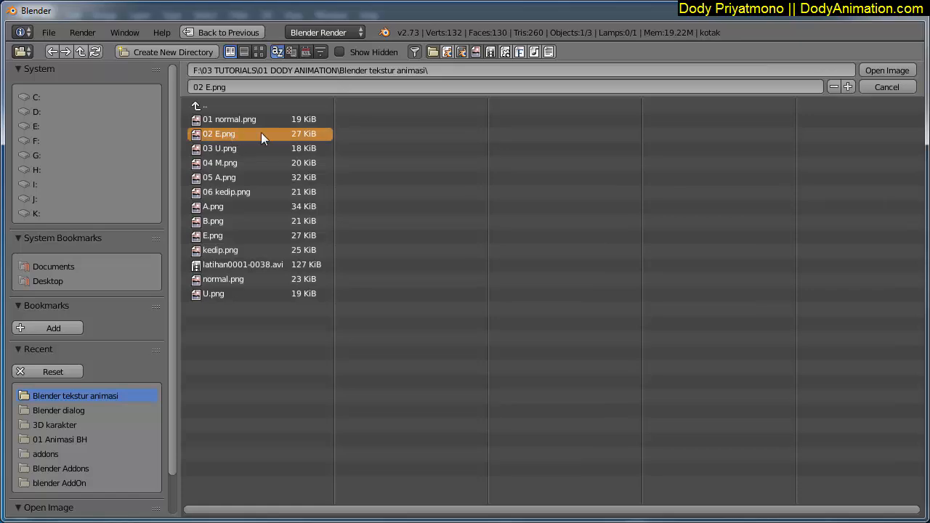
pyautogui.click(890, 70)
# Disable the normal texture so only the E expression is applied, and inspect the character's face.
pyautogui.scroll(3, 210, 267)
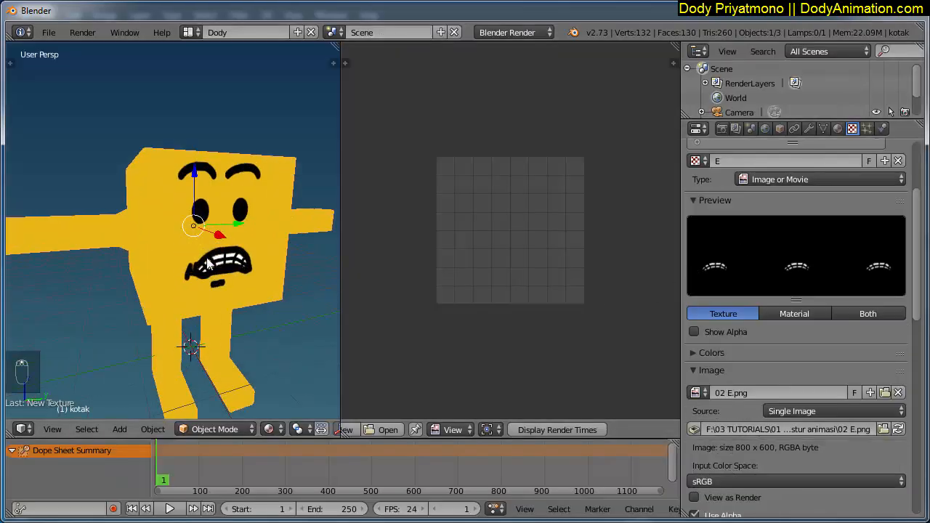
pyautogui.scroll(5, 763, 219)
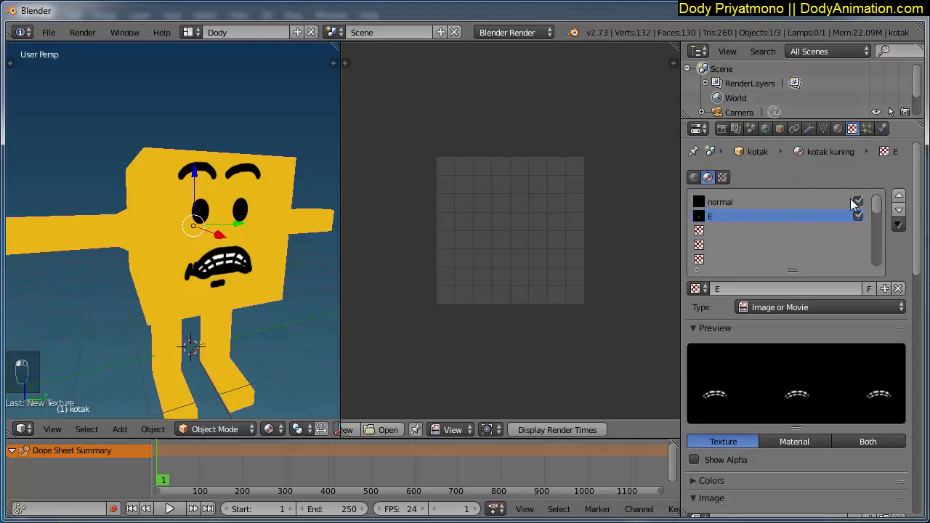
pyautogui.click(859, 203)
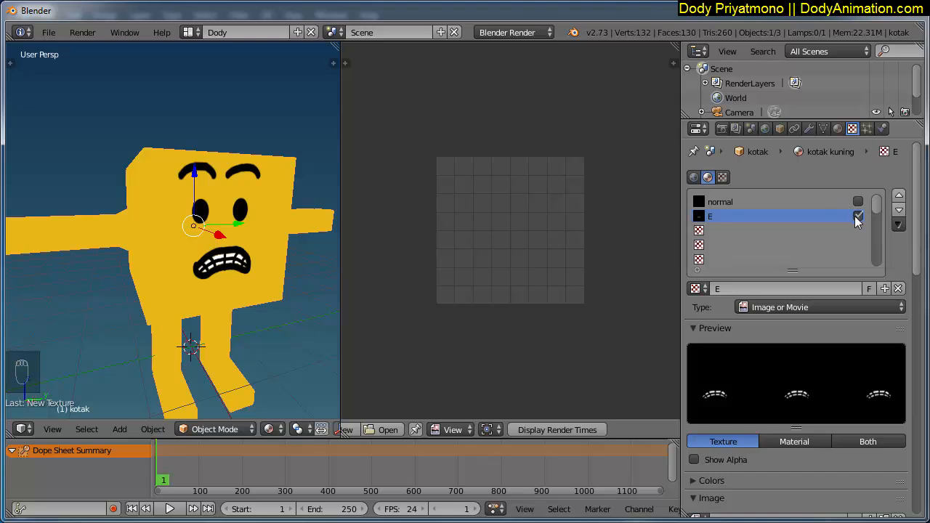
pyautogui.moveTo(132, 260); pyautogui.dragTo(229, 292, button='middle')
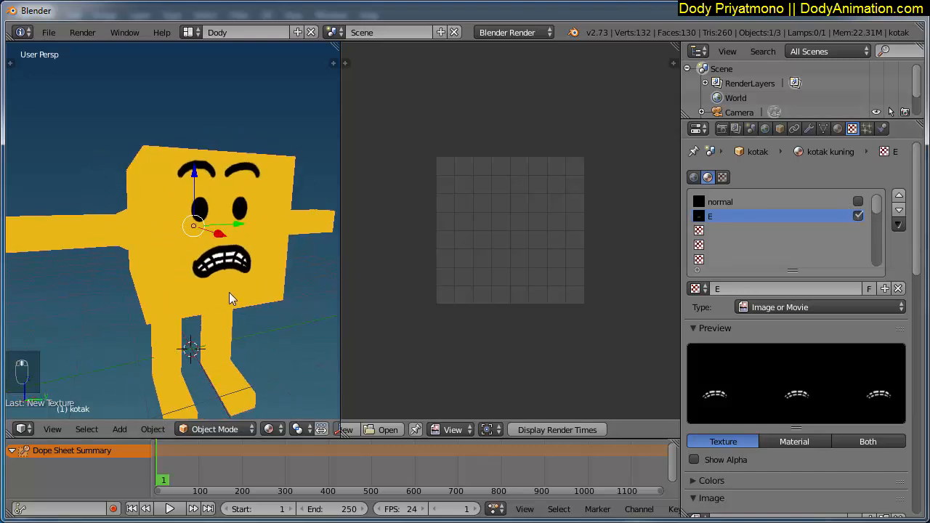
# Add a new texture in the third slot, check the expression list in Notepad, and name the texture U.
pyautogui.click(720, 231)
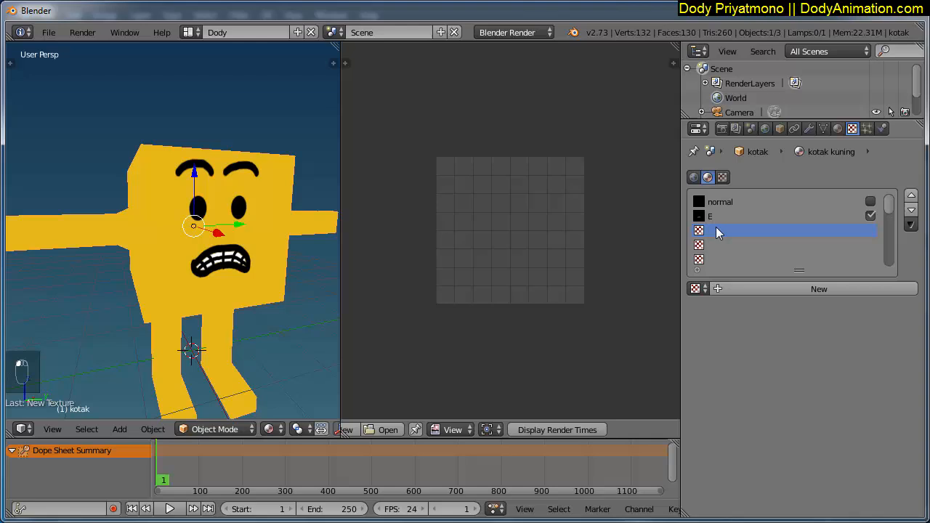
pyautogui.click(749, 288)
pyautogui.click(772, 289)
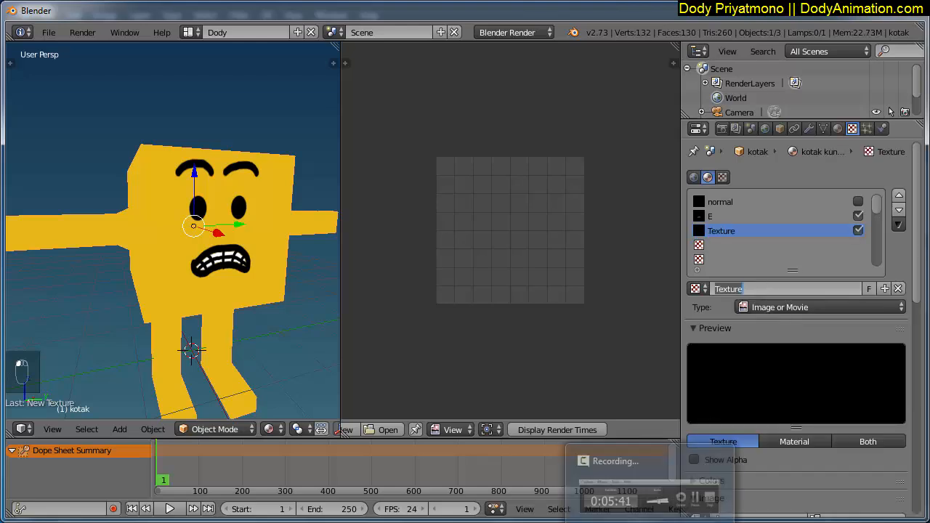
pyautogui.click(553, 465)
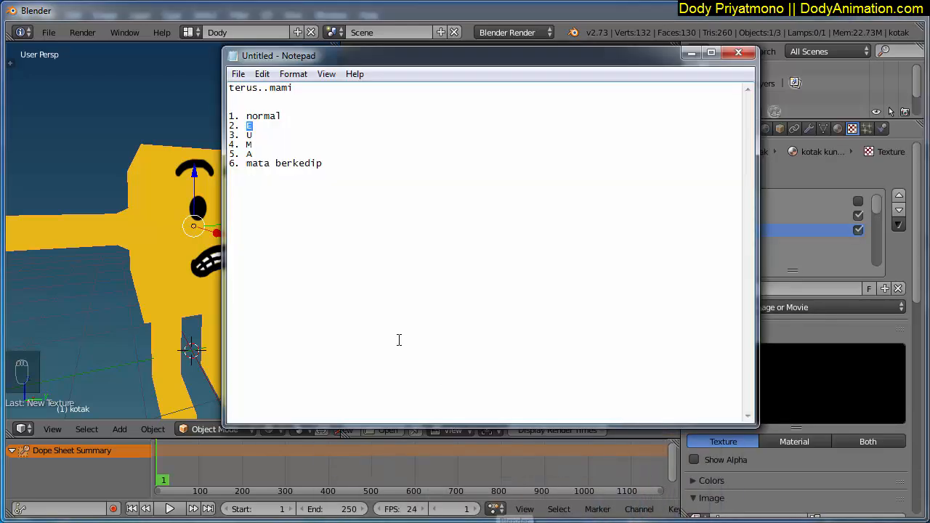
pyautogui.click(694, 54)
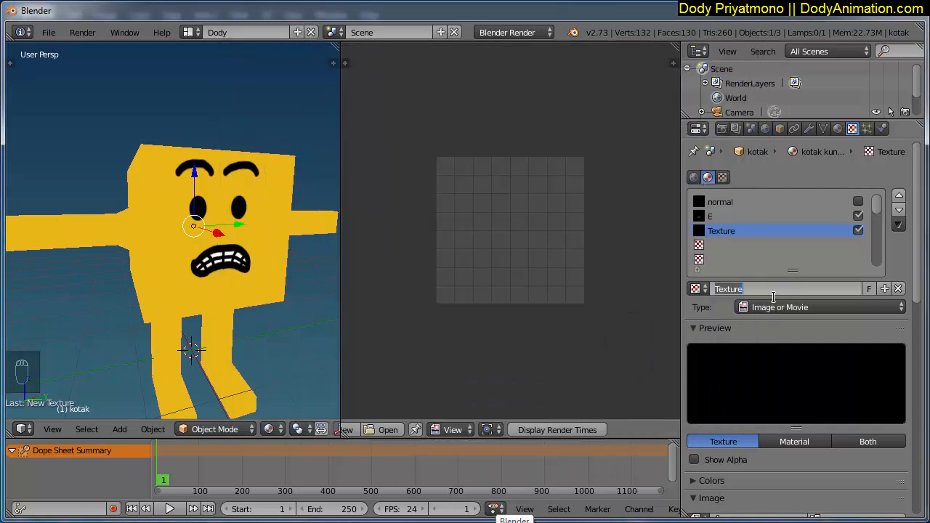
pyautogui.write('U')
pyautogui.press('Return')
# Load the image 03 U.png from the Blender tekstur animasi folder into the U texture.
pyautogui.scroll(-5, 887, 377)
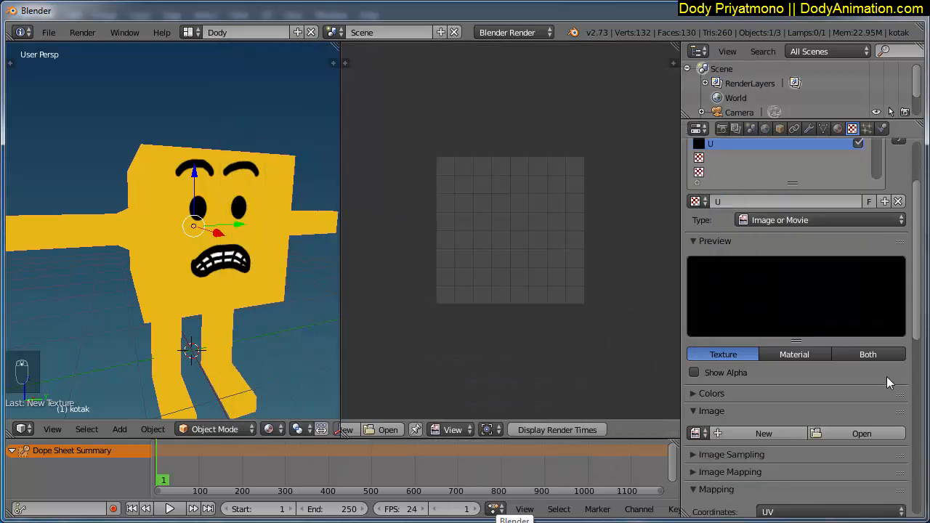
pyautogui.click(862, 374)
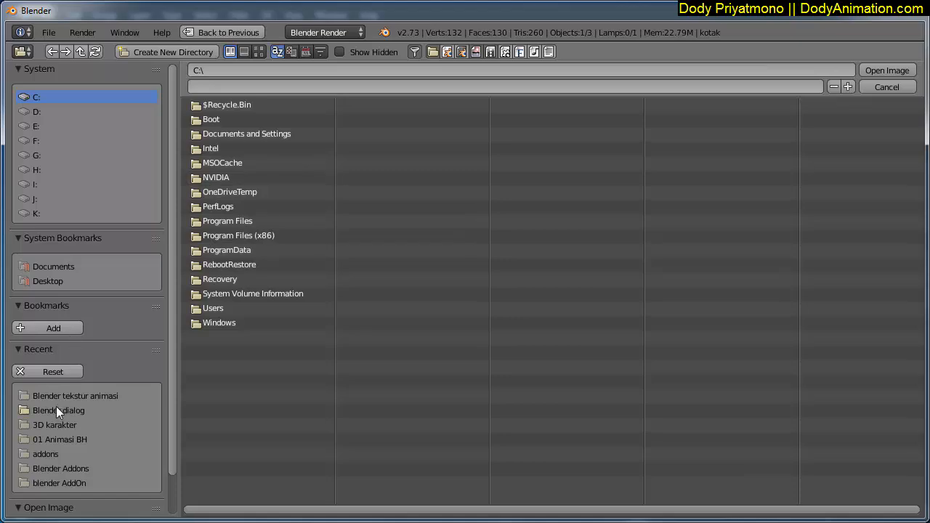
pyautogui.click(73, 394)
pyautogui.click(221, 150)
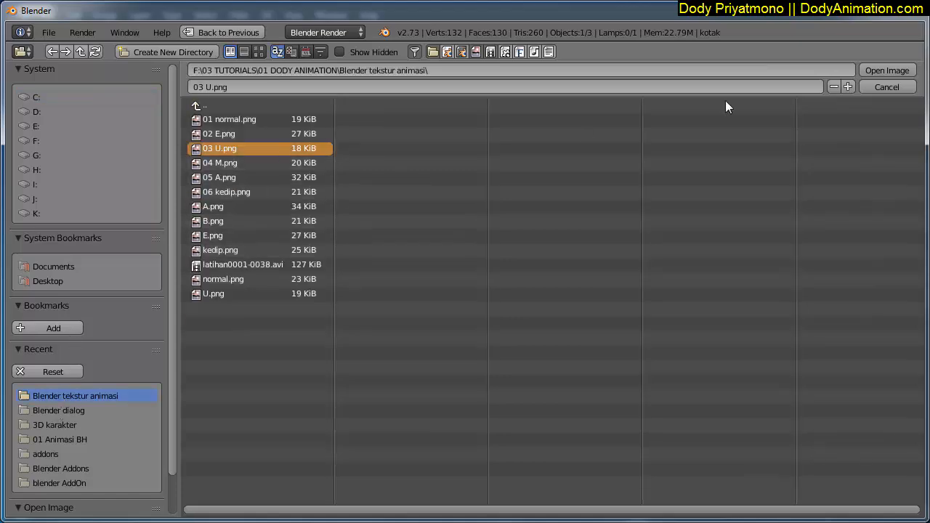
pyautogui.click(883, 72)
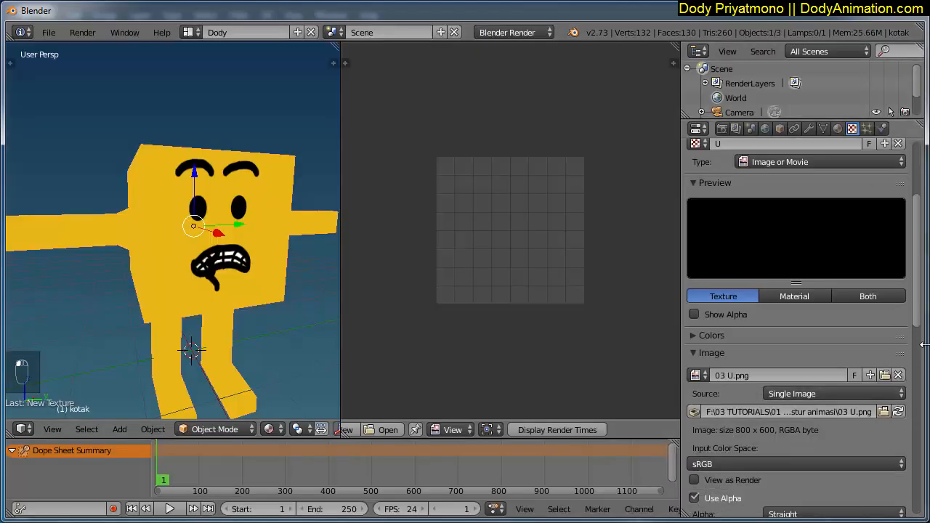
# Disable the E texture so only the U expression is applied, and view the face from the front.
pyautogui.moveTo(918, 320); pyautogui.dragTo(907, 225)
pyautogui.click(858, 216)
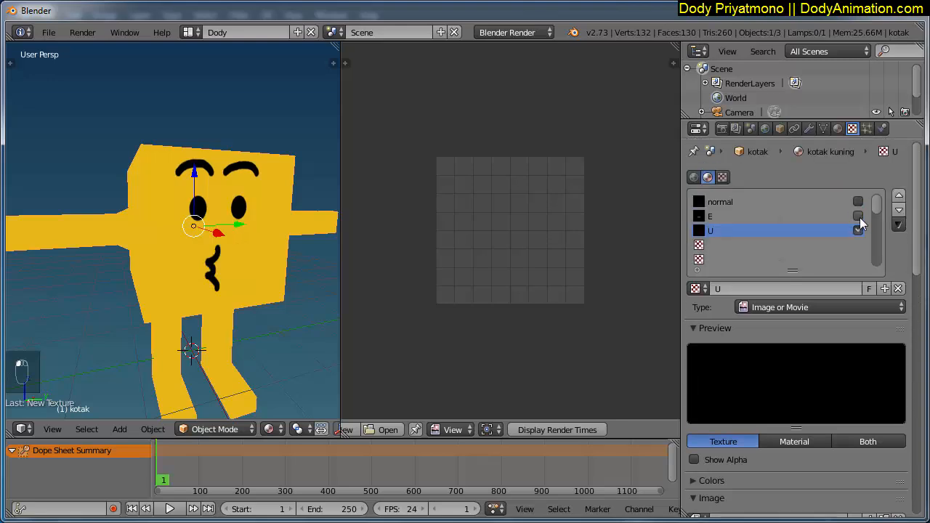
pyautogui.moveTo(268, 281); pyautogui.dragTo(238, 278, button='middle')
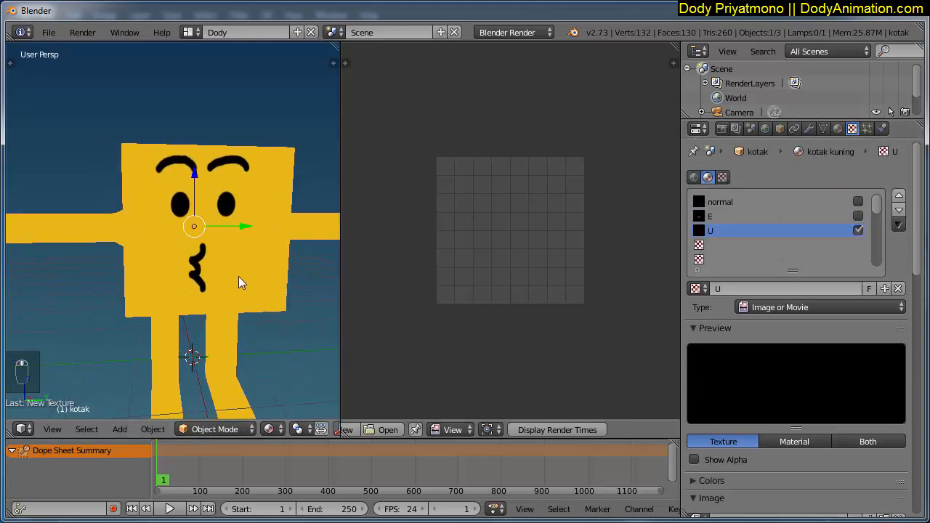
# Add a new texture in the fourth slot of the yellow material and name it M.
pyautogui.moveTo(915, 225); pyautogui.dragTo(928, 353)
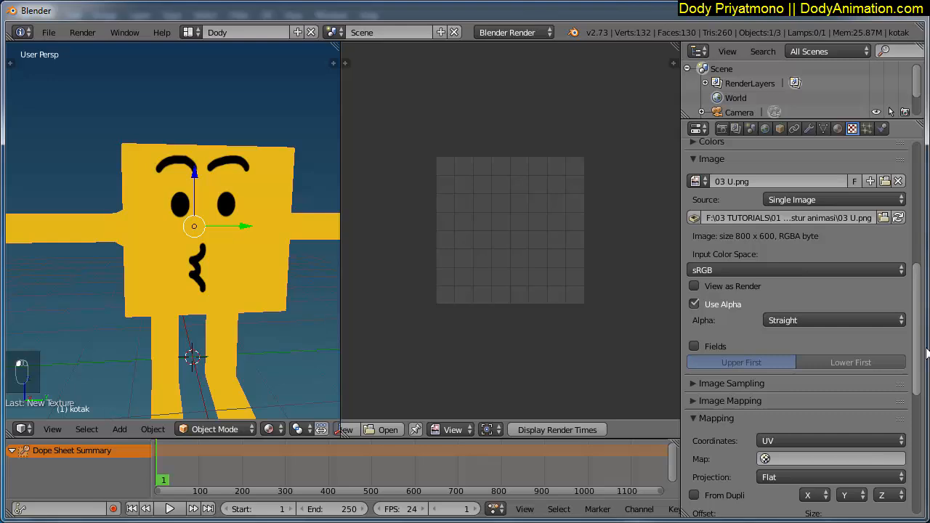
pyautogui.scroll(-1, 851, 395)
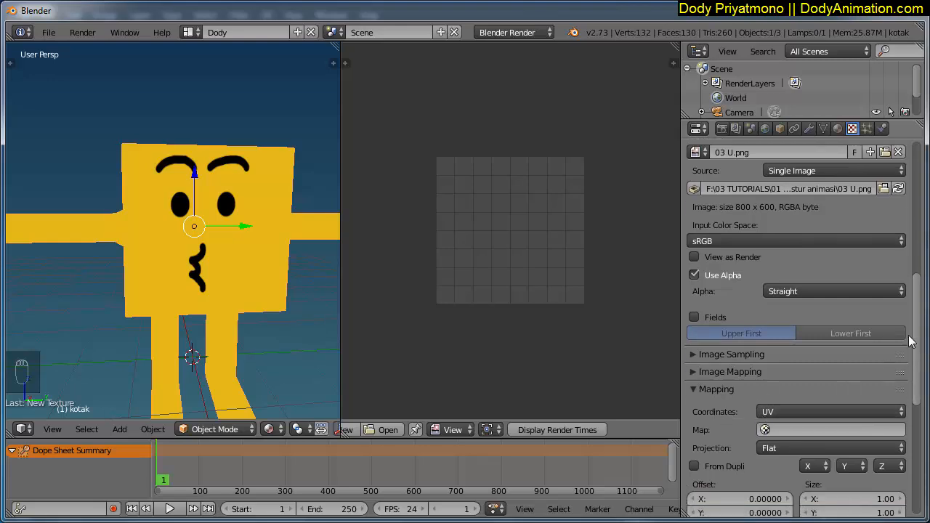
pyautogui.moveTo(920, 350); pyautogui.dragTo(915, 190)
pyautogui.click(711, 247)
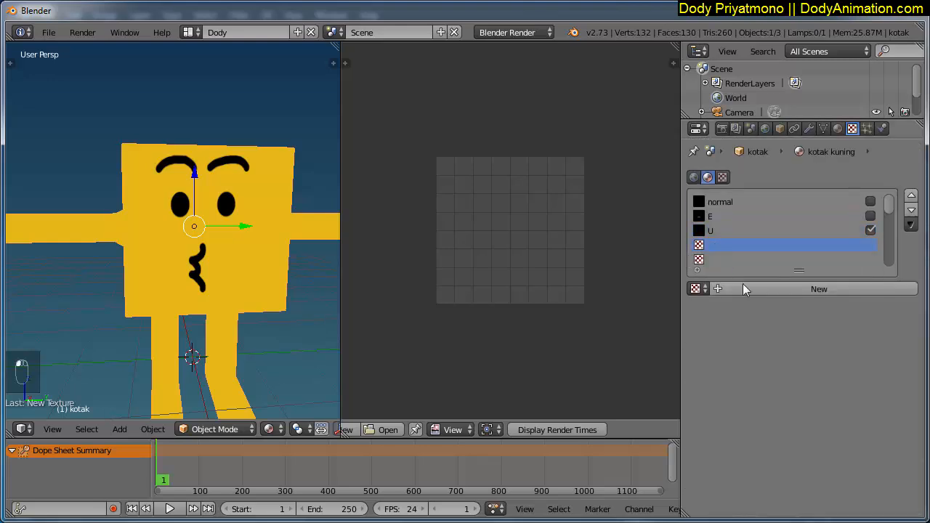
pyautogui.click(784, 289)
pyautogui.click(780, 289)
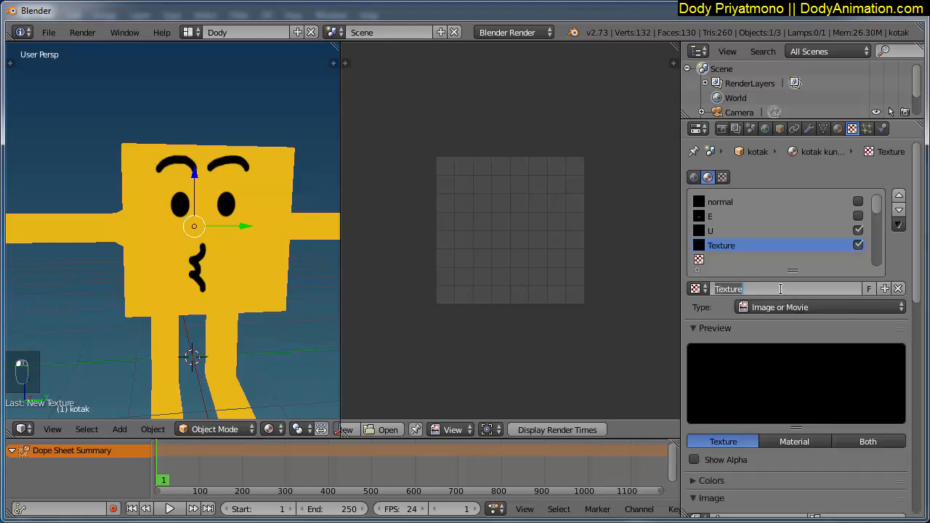
pyautogui.write('M')
pyautogui.press('Return')
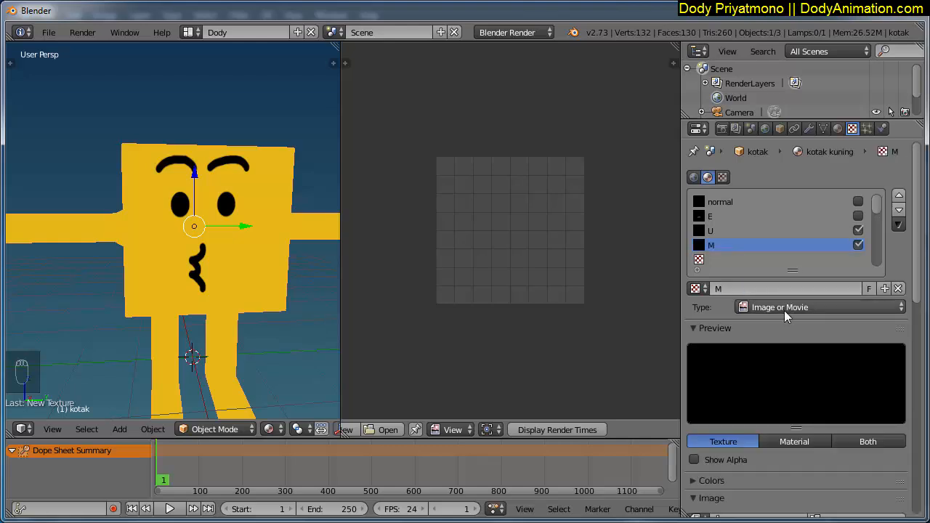
# Load the image 04 M.png from the Blender tekstur animasi folder into the M texture.
pyautogui.scroll(-4, 785, 311)
pyautogui.click(863, 405)
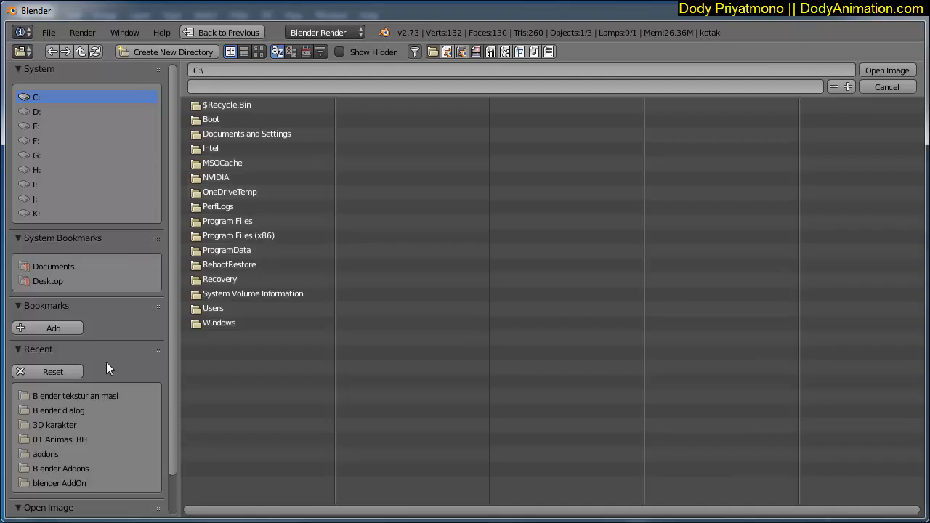
pyautogui.click(99, 396)
pyautogui.click(228, 167)
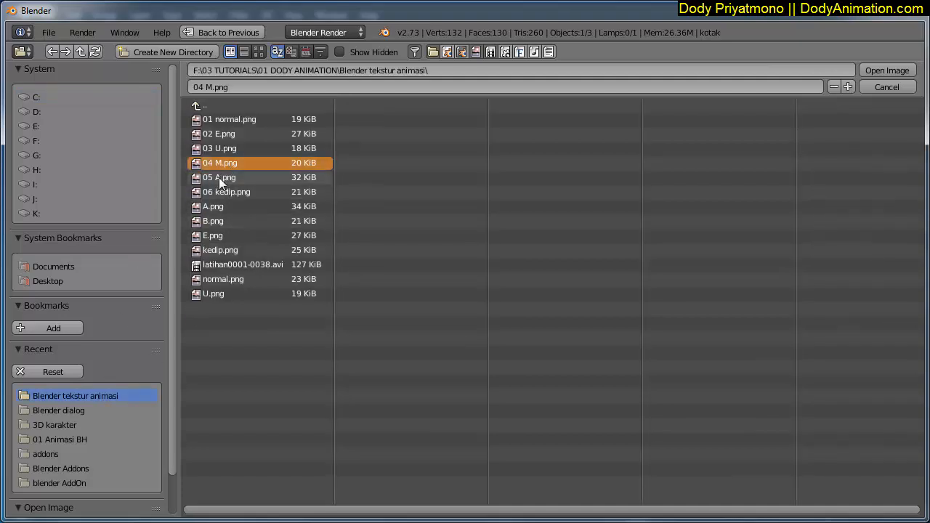
pyautogui.click(890, 69)
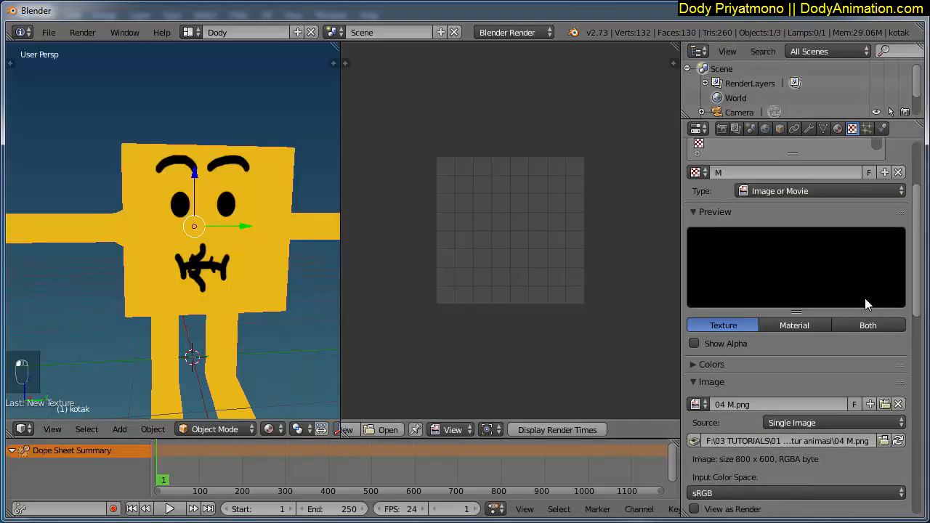
# Disable the U texture so only the M expression is applied, and inspect the face from an angle.
pyautogui.moveTo(799, 154); pyautogui.dragTo(809, 209)
pyautogui.click(858, 173)
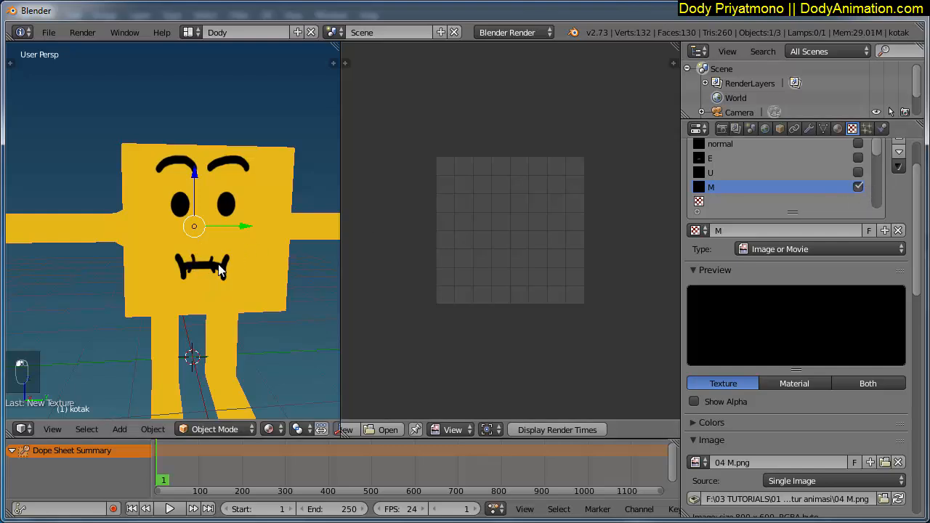
pyautogui.moveTo(218, 264); pyautogui.dragTo(251, 258, button='middle')
pyautogui.scroll(-2, 860, 204)
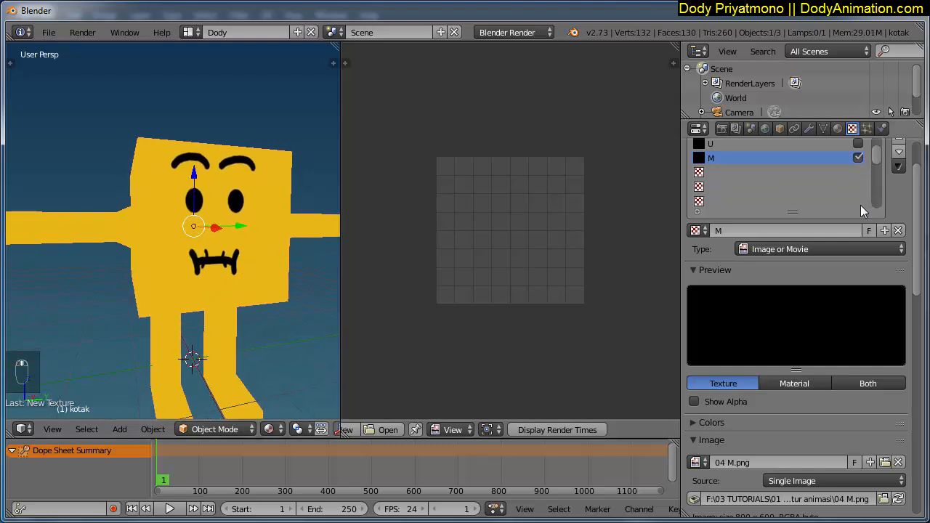
pyautogui.scroll(2, 860, 204)
pyautogui.moveTo(222, 217); pyautogui.dragTo(256, 236, button='middle')
# In Edit Mode, scale the front-face UVs along Y by about 1.29 and inspect the face in Object Mode.
pyautogui.click(211, 429)
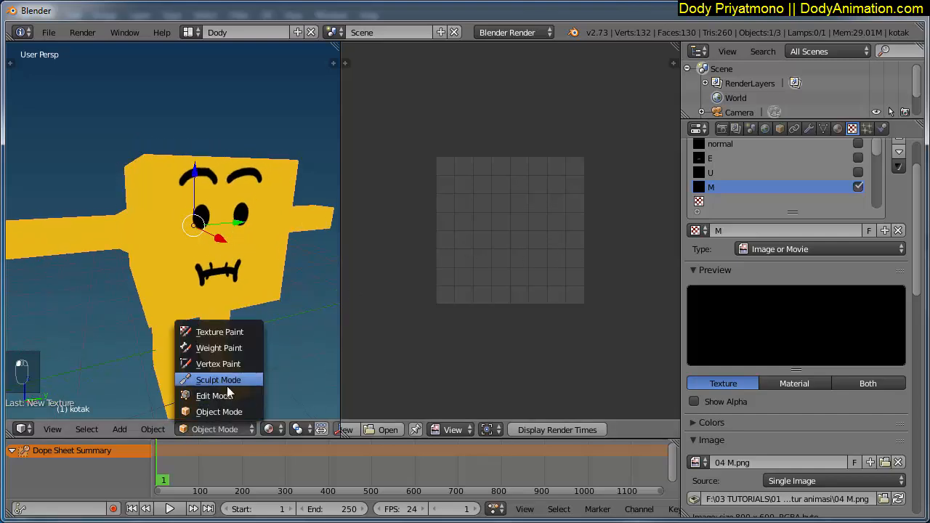
pyautogui.click(215, 395)
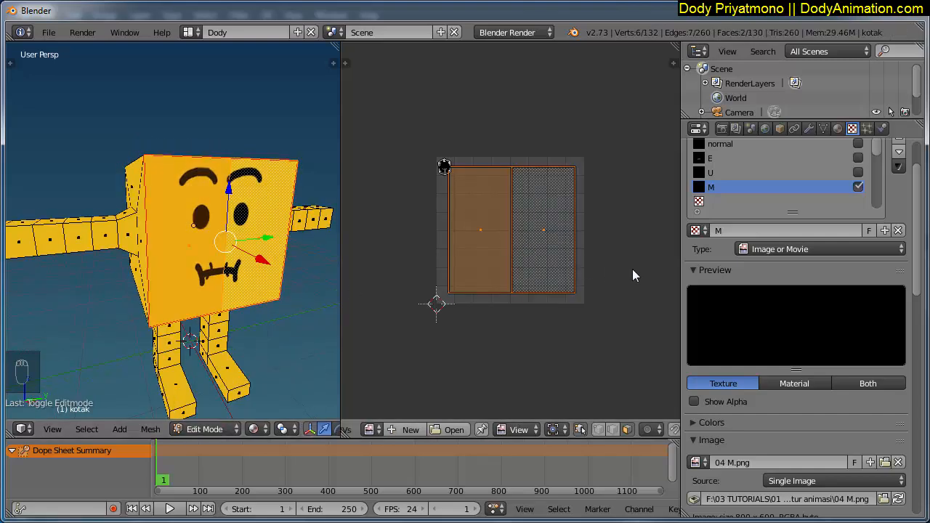
pyautogui.press('s')
pyautogui.press('y')
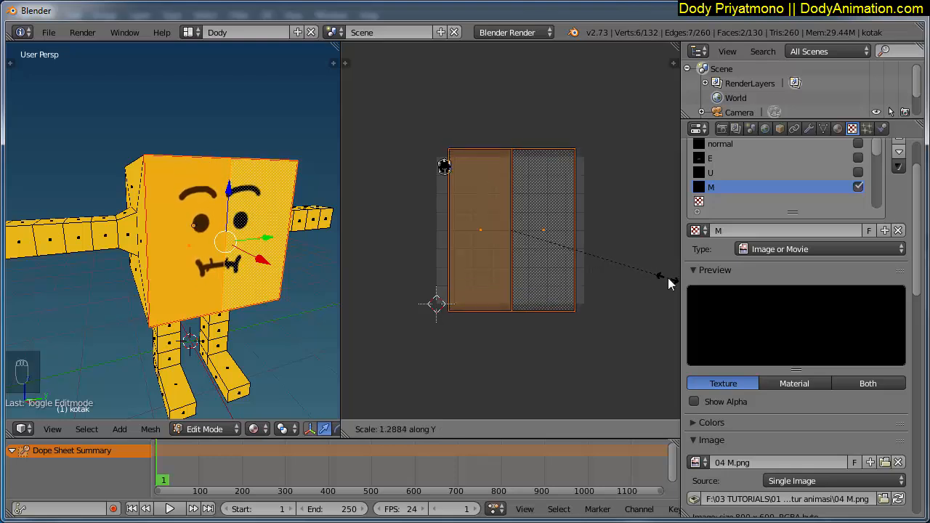
pyautogui.click(668, 279)
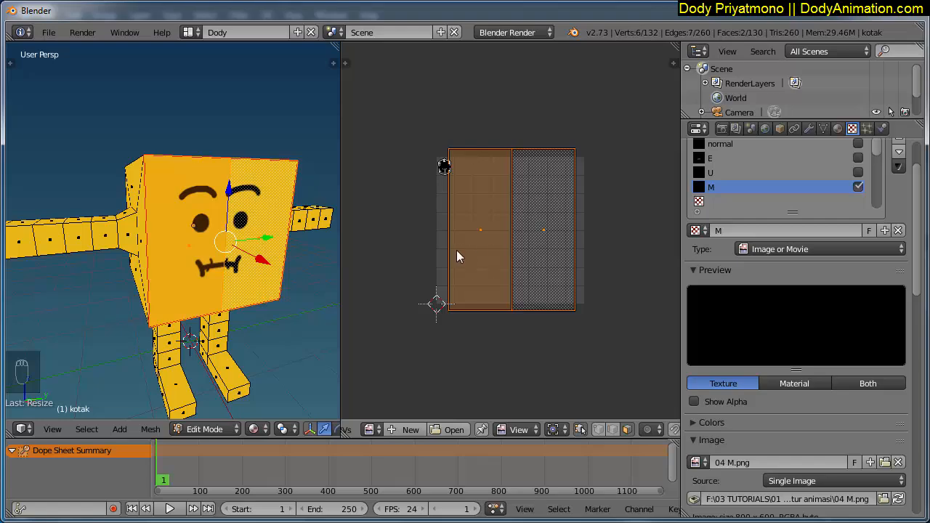
pyautogui.press('Tab')
pyautogui.moveTo(295, 276); pyautogui.dragTo(248, 276, button='middle')
# In Edit Mode, scale the front-face UVs uniformly by about 0.86 and inspect the face in Object Mode.
pyautogui.press('Tab')
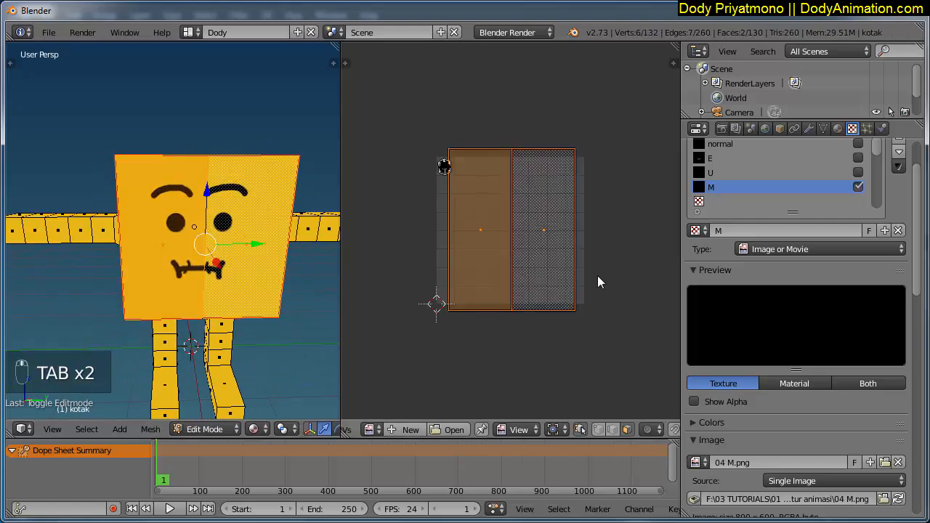
pyautogui.press('s')
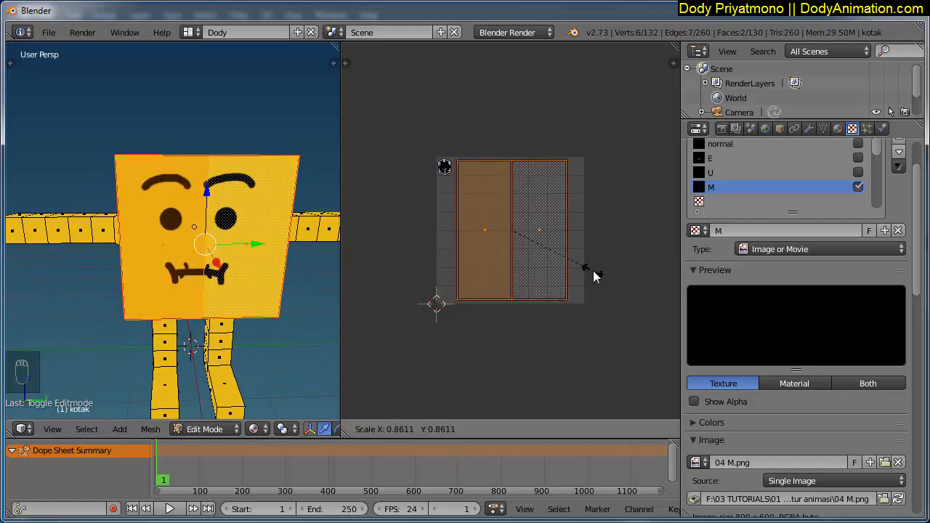
pyautogui.click(594, 276)
pyautogui.press('Tab')
pyautogui.scroll(-2, 243, 253)
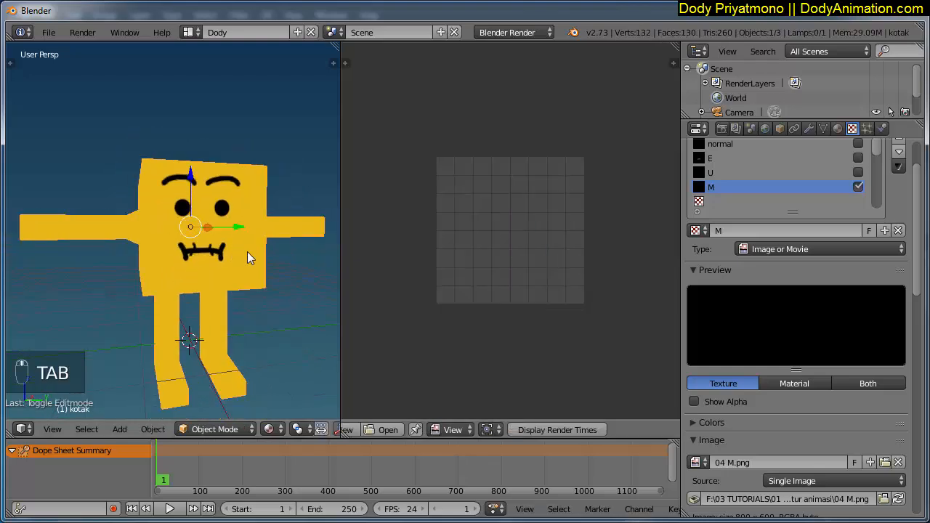
# Add a new texture in the fifth slot of the yellow material and name it A.
pyautogui.scroll(2, 921, 261)
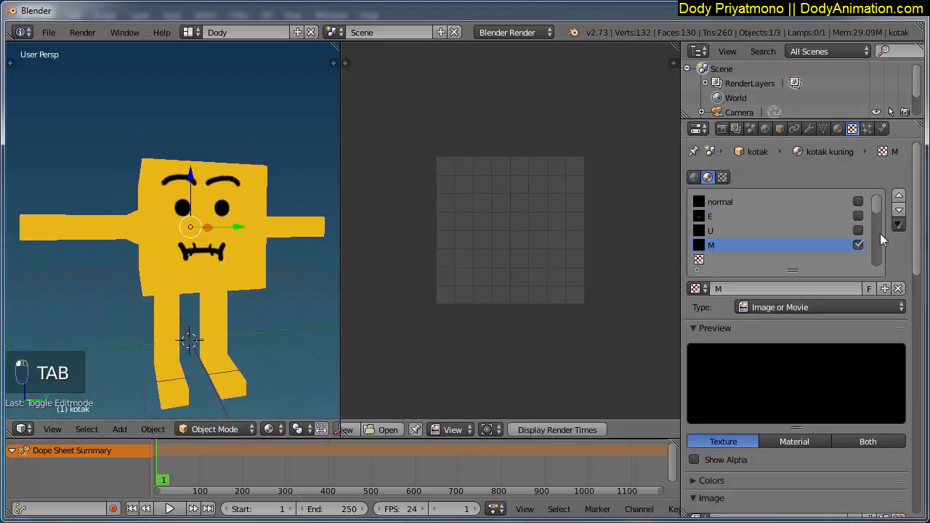
pyautogui.click(703, 261)
pyautogui.click(768, 291)
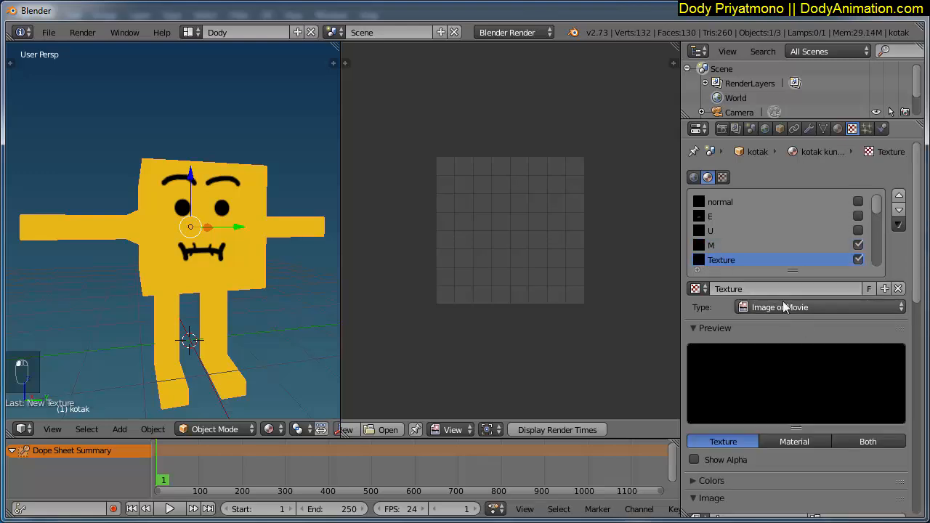
pyautogui.click(773, 290)
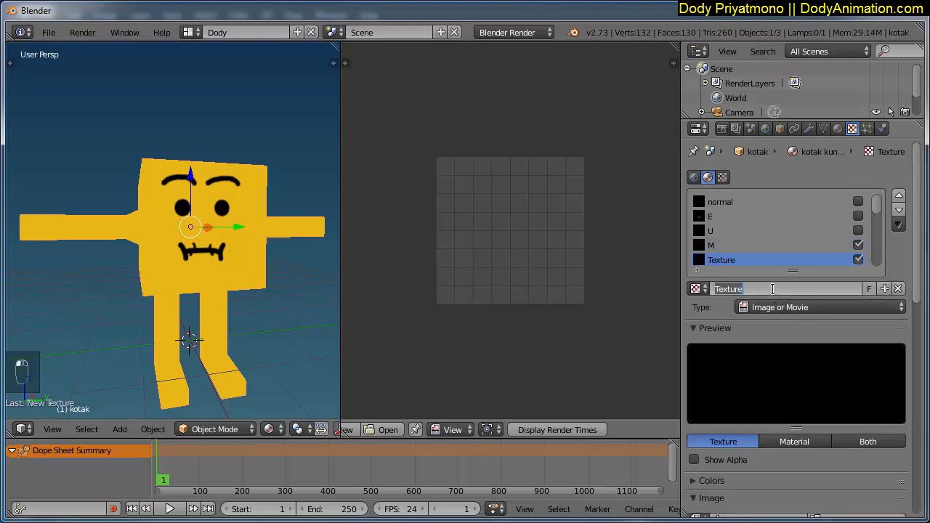
pyautogui.press('Return')
# Load the image 05 A.png from the Blender tekstur animasi folder into the A texture.
pyautogui.scroll(-2, 789, 315)
pyautogui.click(870, 464)
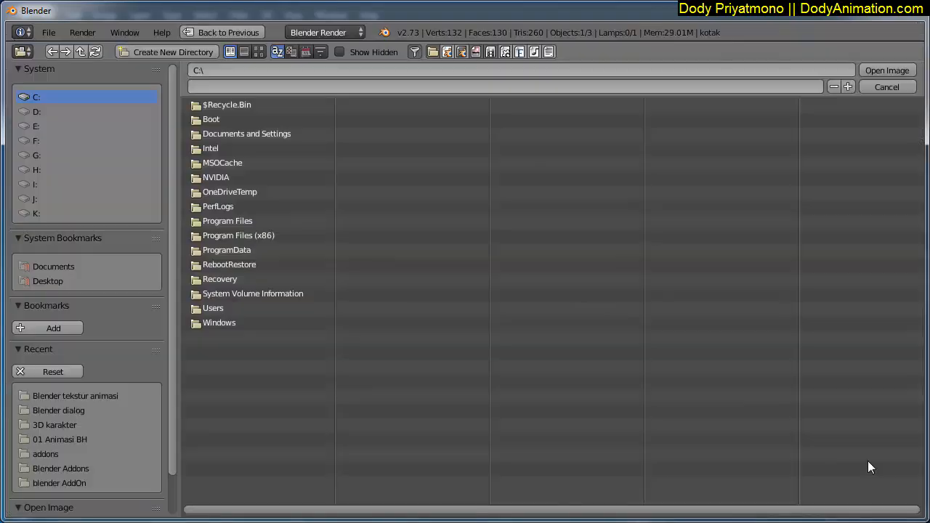
pyautogui.click(70, 395)
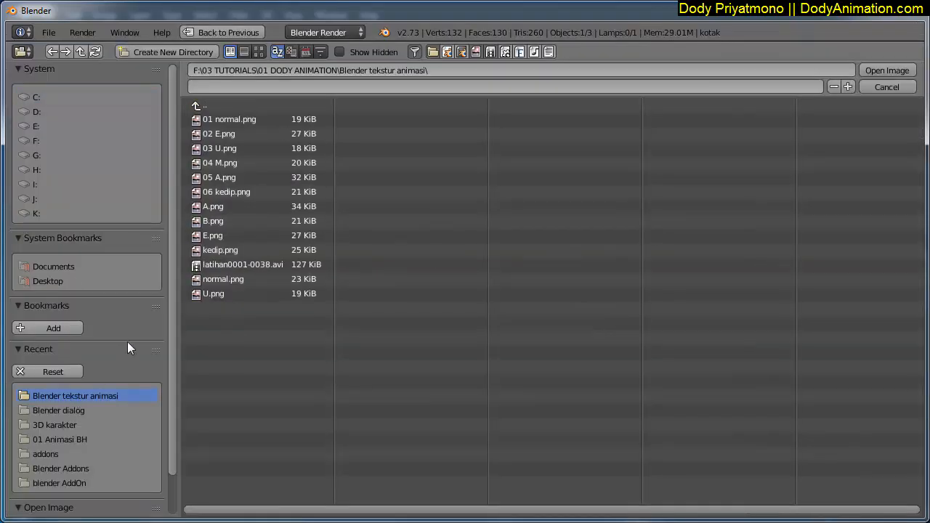
pyautogui.click(227, 177)
pyautogui.click(889, 71)
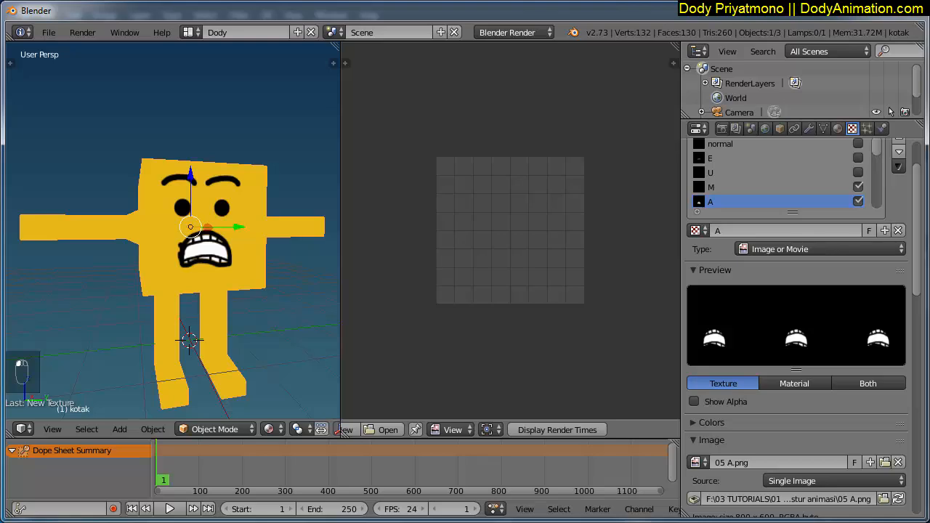
# Disable the M texture so only the A expression is applied, and enlarge the texture list to show a sixth slot.
pyautogui.scroll(2, 870, 210)
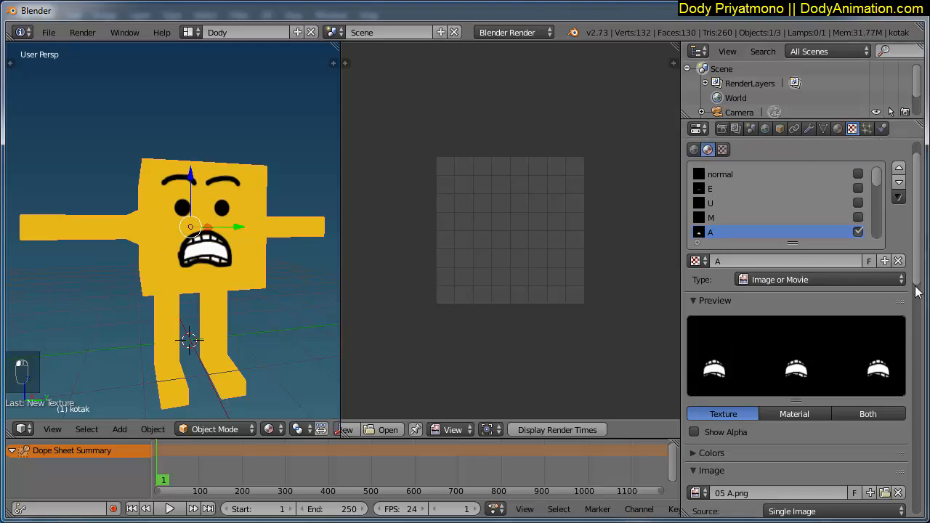
pyautogui.scroll(-1, 908, 270)
pyautogui.moveTo(791, 229); pyautogui.dragTo(791, 244)
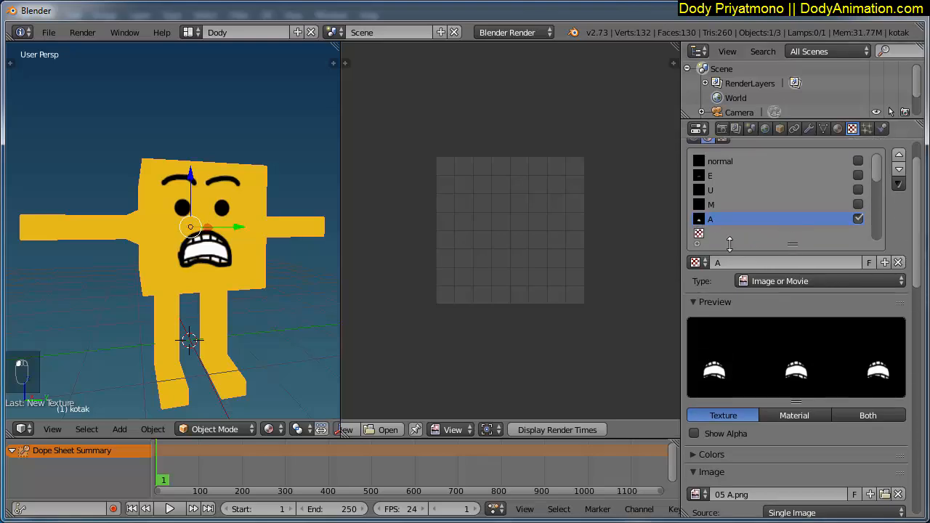
# Add a new texture in the sixth slot of the yellow material and name it Kedip.
pyautogui.click(719, 234)
pyautogui.click(758, 267)
pyautogui.click(759, 263)
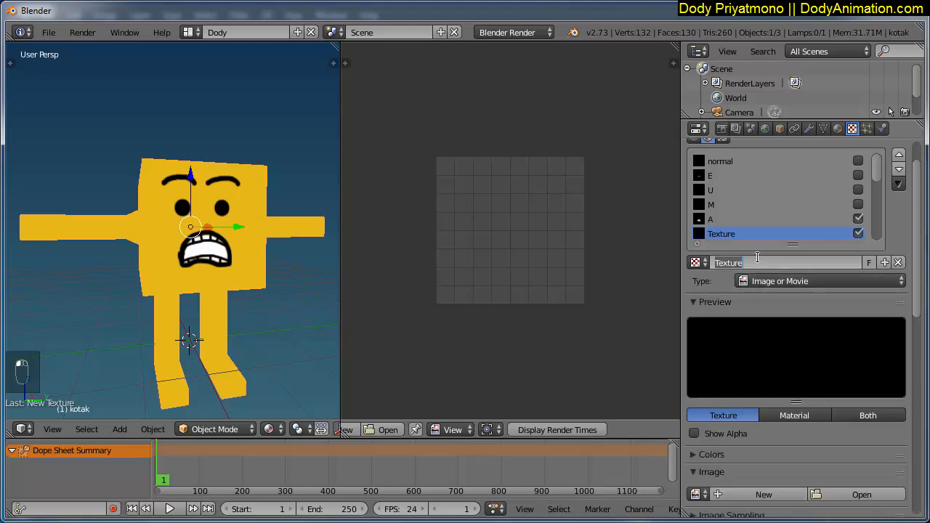
pyautogui.write('K')
pyautogui.press('BackSpace')
pyautogui.press('BackSpace')
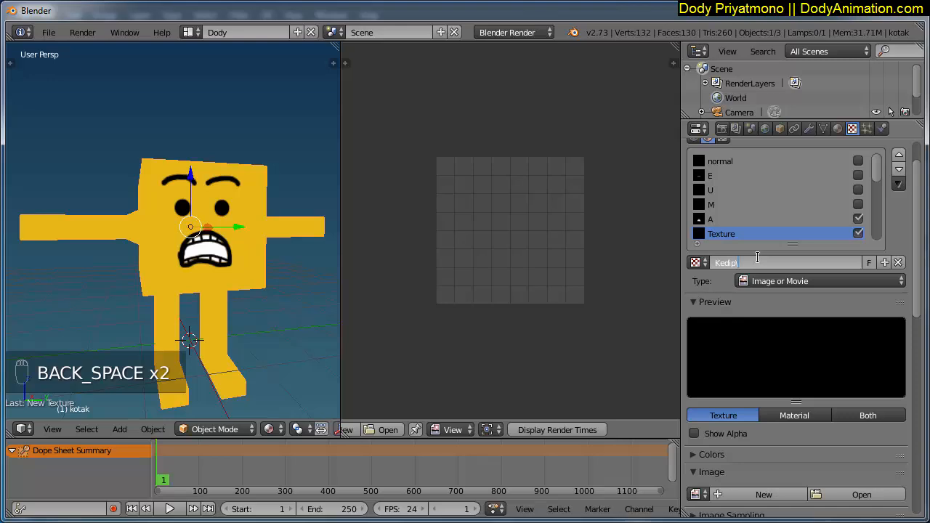
pyautogui.write('edip')
pyautogui.press('Return')
# Load the image 06 kedip.png from the Blender tekstur animasi folder into the Kedip texture.
pyautogui.scroll(-2, 784, 293)
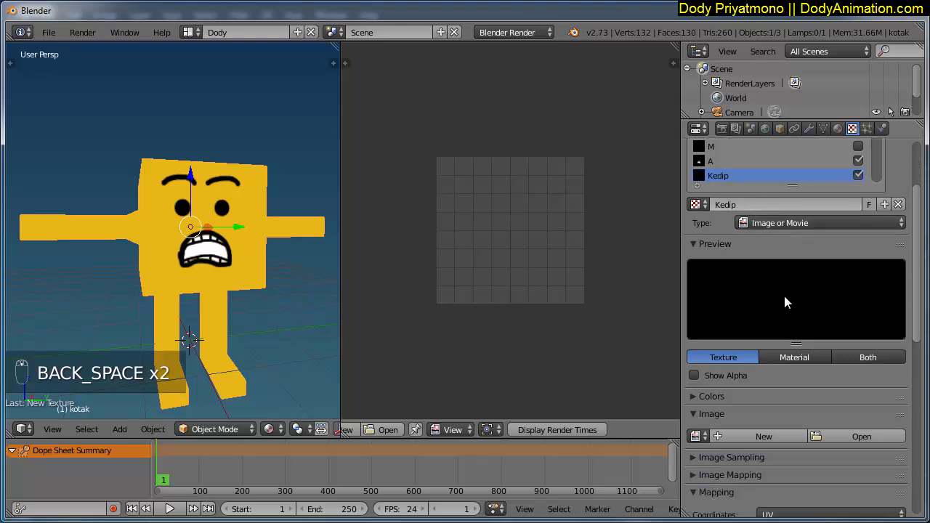
pyautogui.click(862, 437)
pyautogui.click(98, 396)
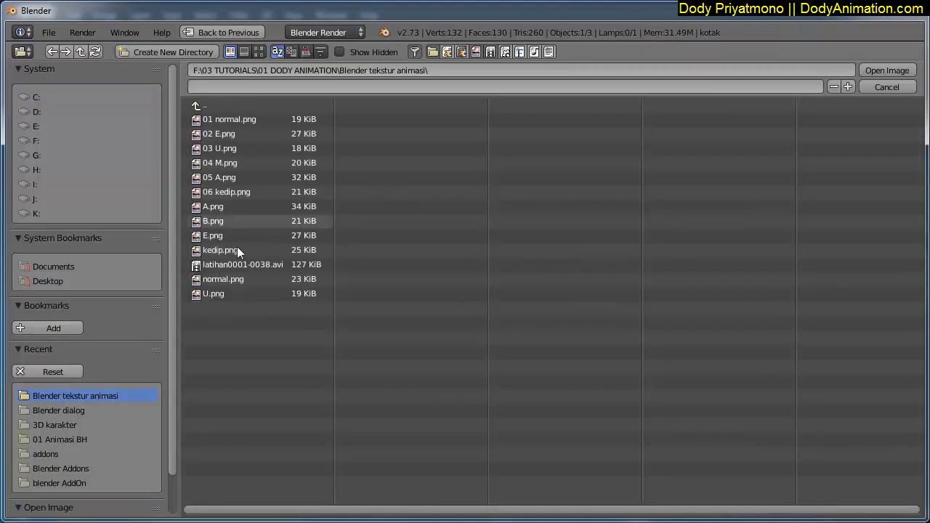
pyautogui.click(222, 192)
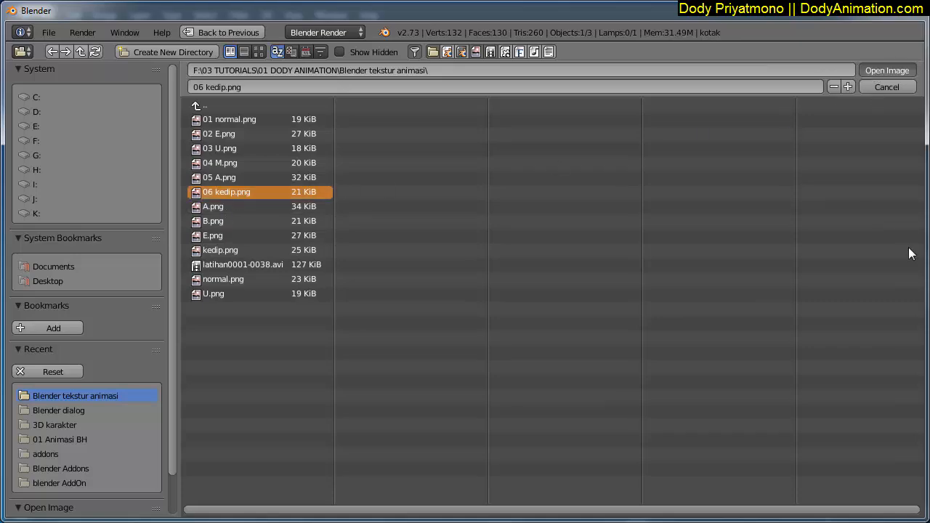
pyautogui.press('Return')
# Disable the A texture so only the Kedip expression is applied, and review the Kedip texture's image and mapping settings.
pyautogui.scroll(2, 802, 230)
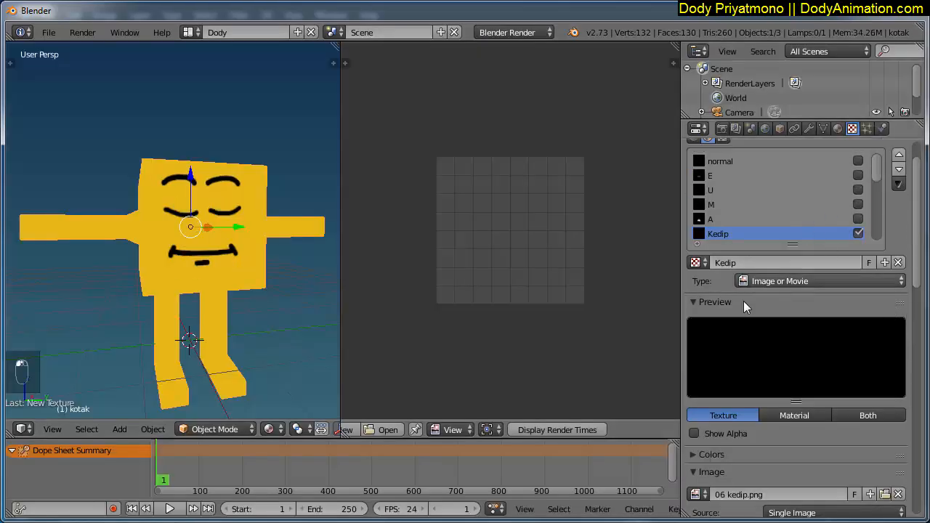
pyautogui.scroll(-10, 808, 330)
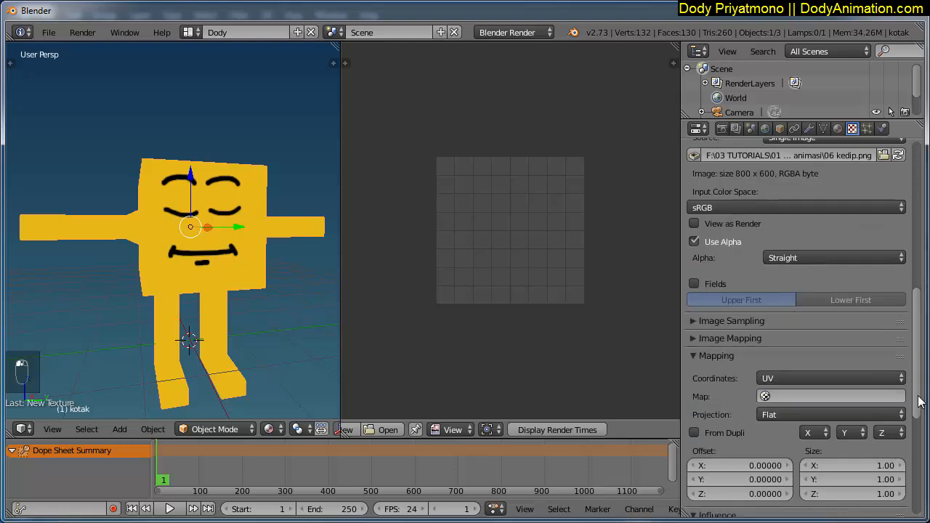
pyautogui.moveTo(919, 402); pyautogui.dragTo(918, 185)
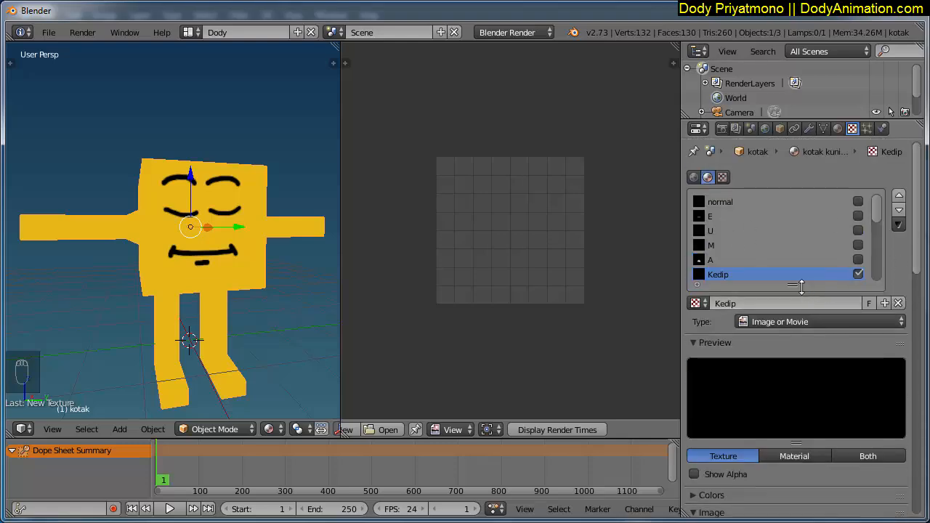
pyautogui.moveTo(801, 286)
pyautogui.mouseDown()
pyautogui.moveTo(802, 313)
pyautogui.moveTo(802, 285)
pyautogui.mouseUp()
# Inspect the character with the blink expression from different angles in the 3D view.
pyautogui.moveTo(320, 282); pyautogui.dragTo(213, 259, button='middle')
pyautogui.click(188, 192)
pyautogui.moveTo(188, 193); pyautogui.dragTo(248, 258, button='middle')
pyautogui.scroll(2, 253, 264)
pyautogui.scroll(-1, 248, 252)
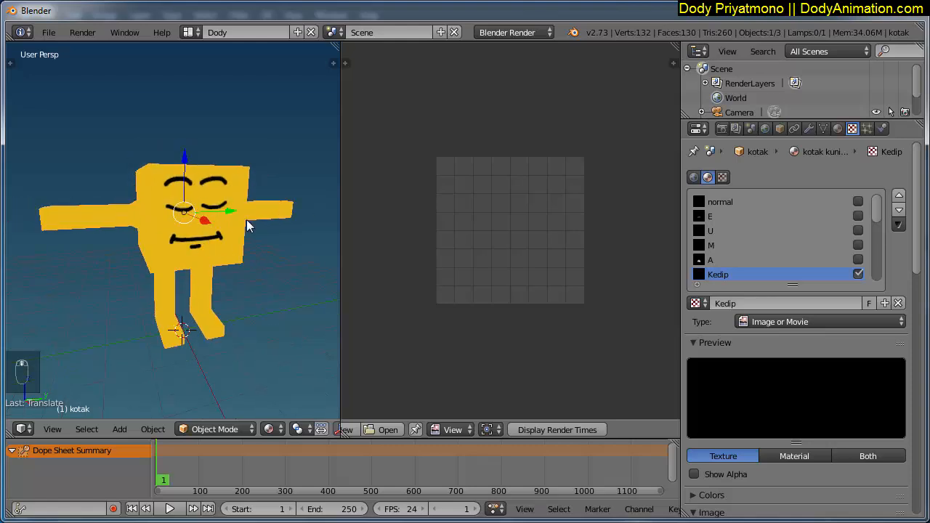